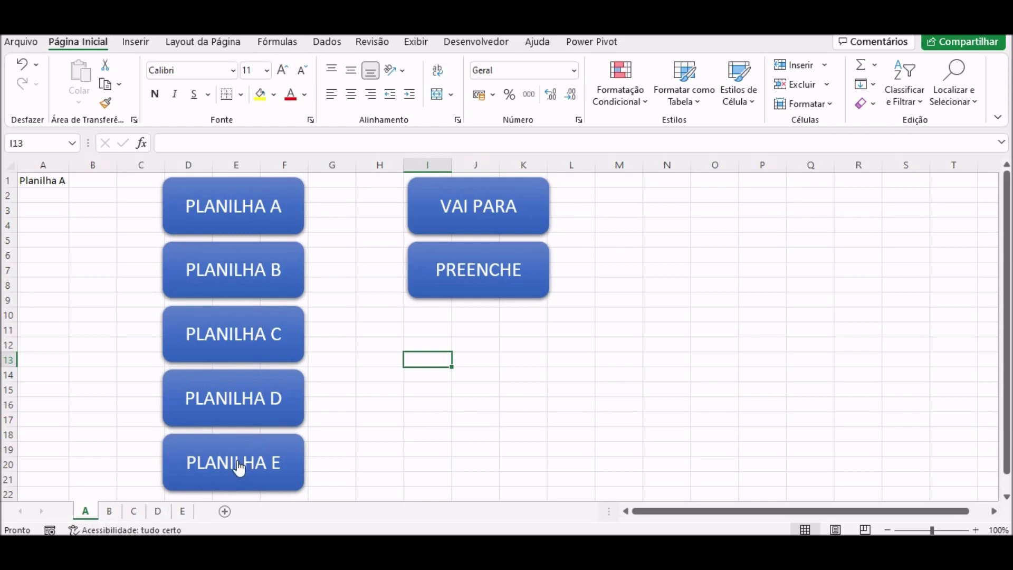
Test the navigation buttons, jumping from sheet A to E, then C, B and back to A.
click(257, 471)
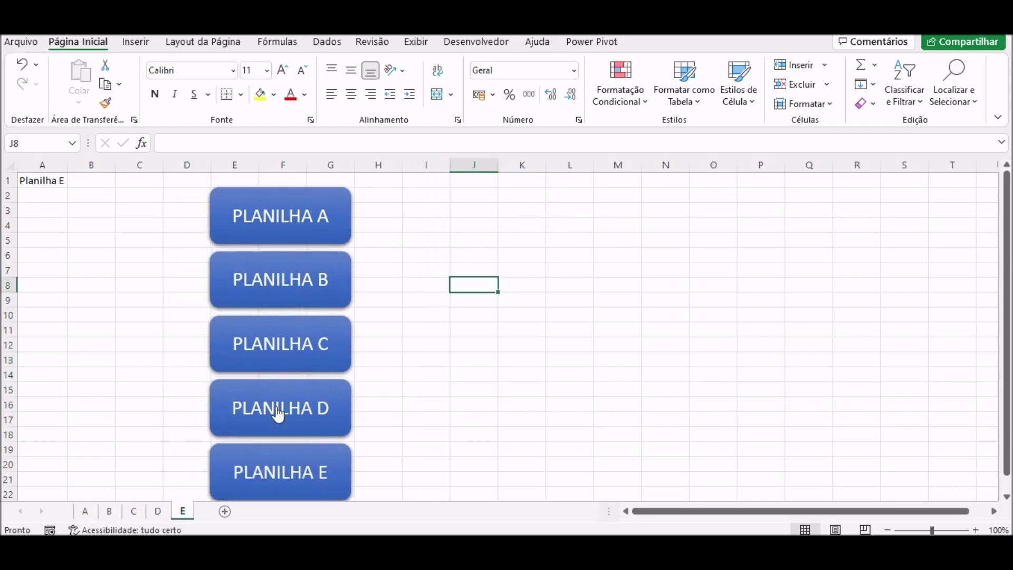
click(294, 354)
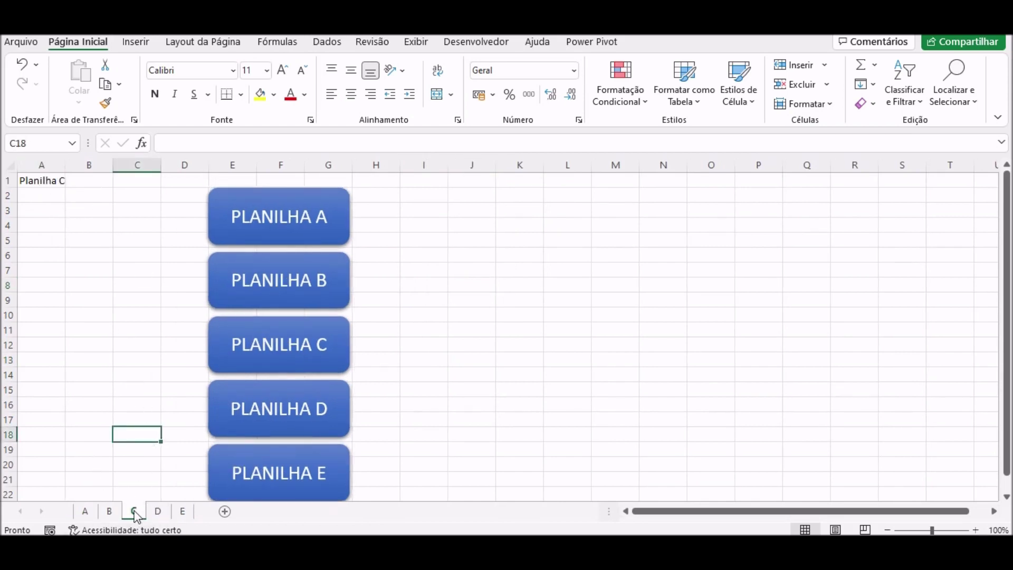
click(298, 286)
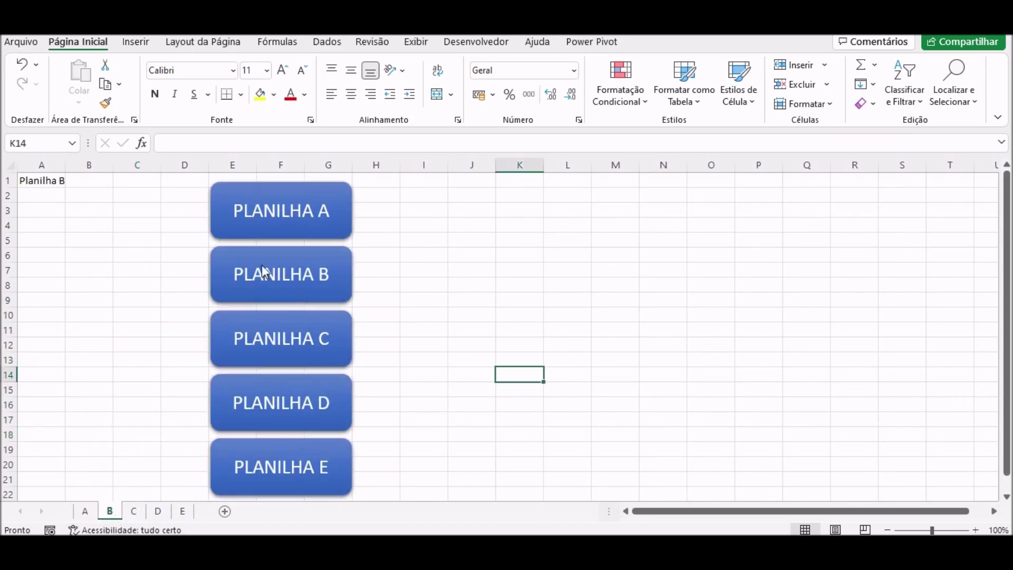
click(277, 217)
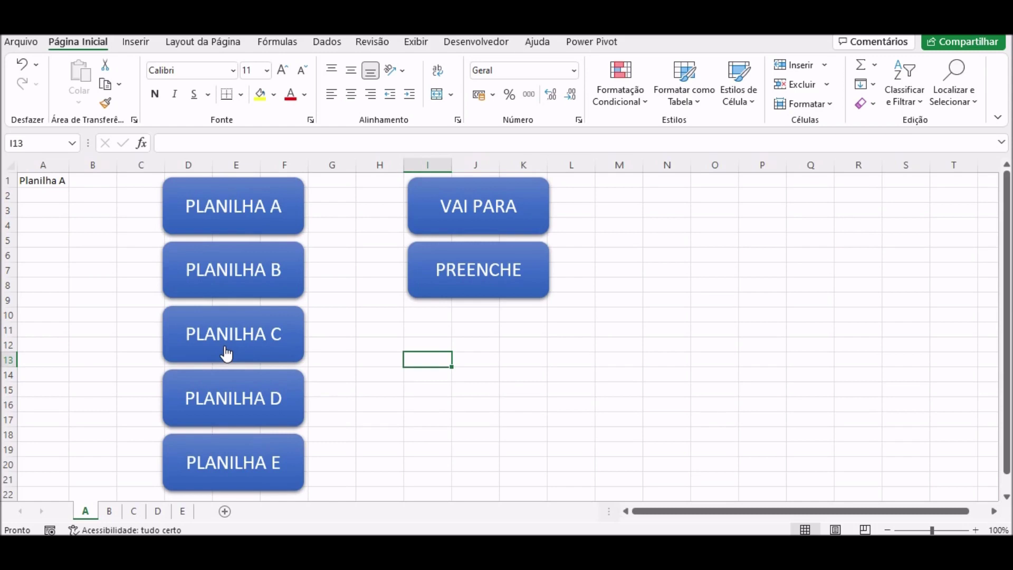
Run VAI PARA twice to select C5, moving the selection to O8 and N9 between runs.
click(474, 213)
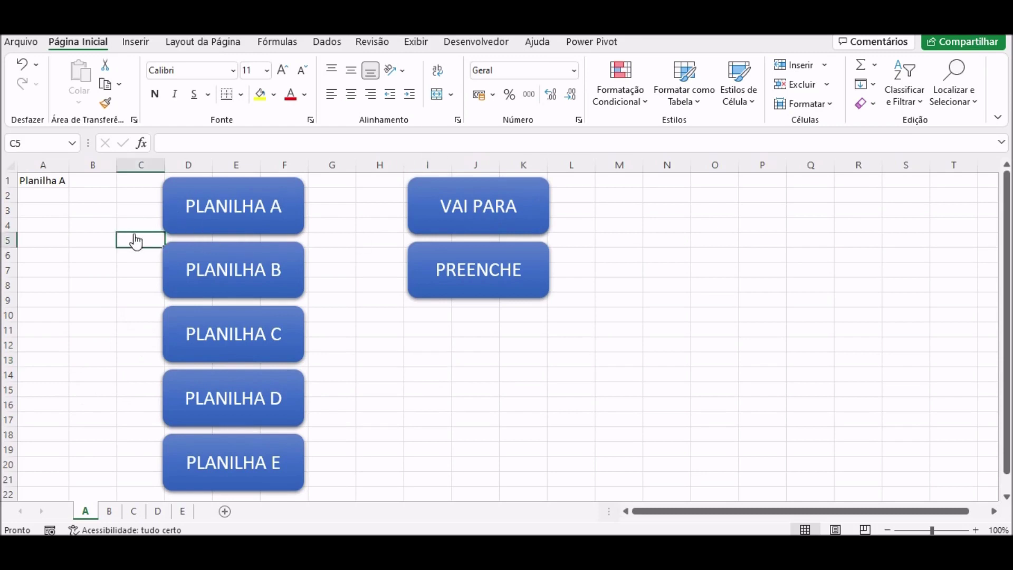
click(718, 286)
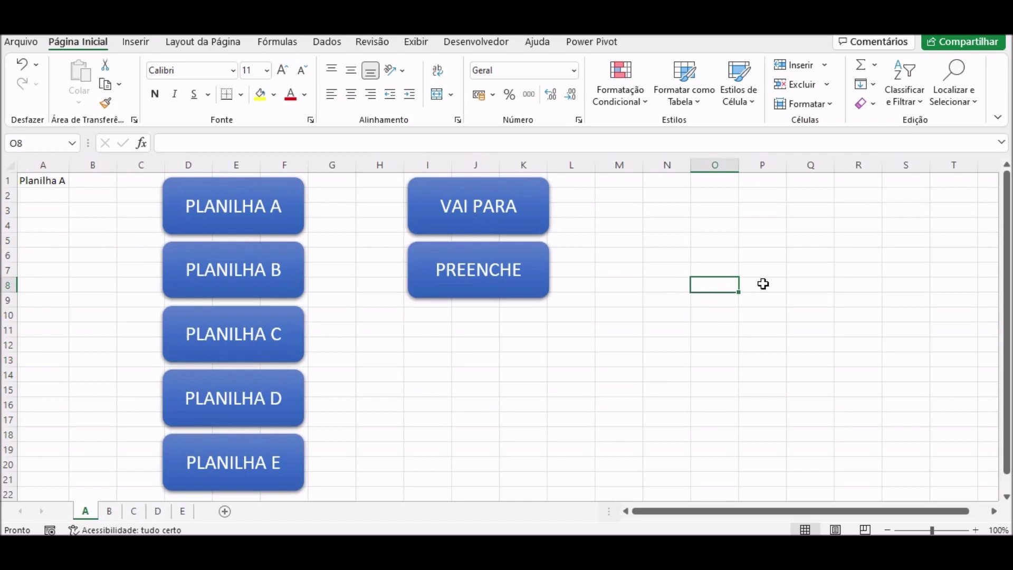
click(512, 220)
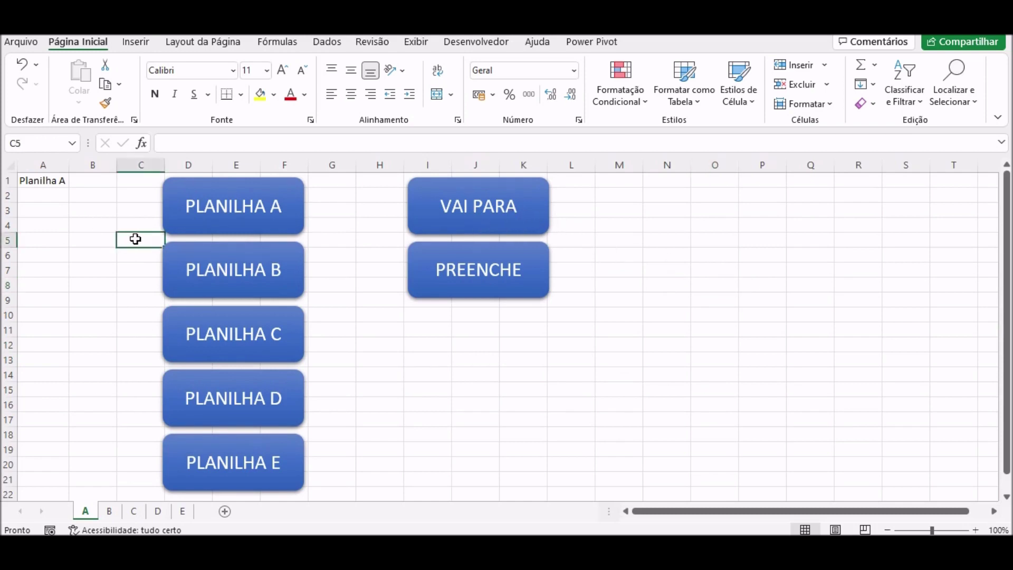
click(653, 302)
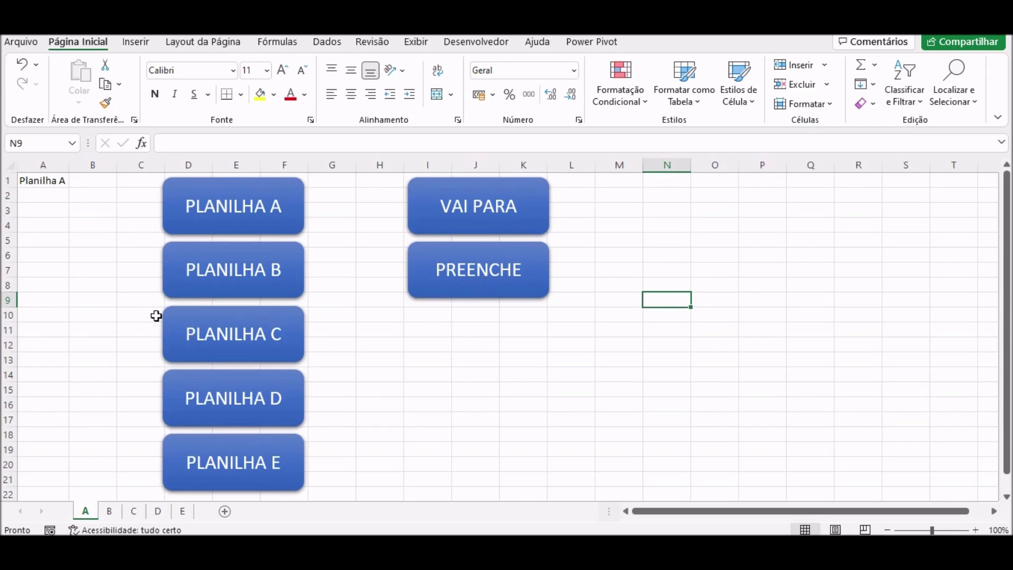
Run PREENCHE to write Teste in C10, delete it, then run PREENCHE again.
click(475, 290)
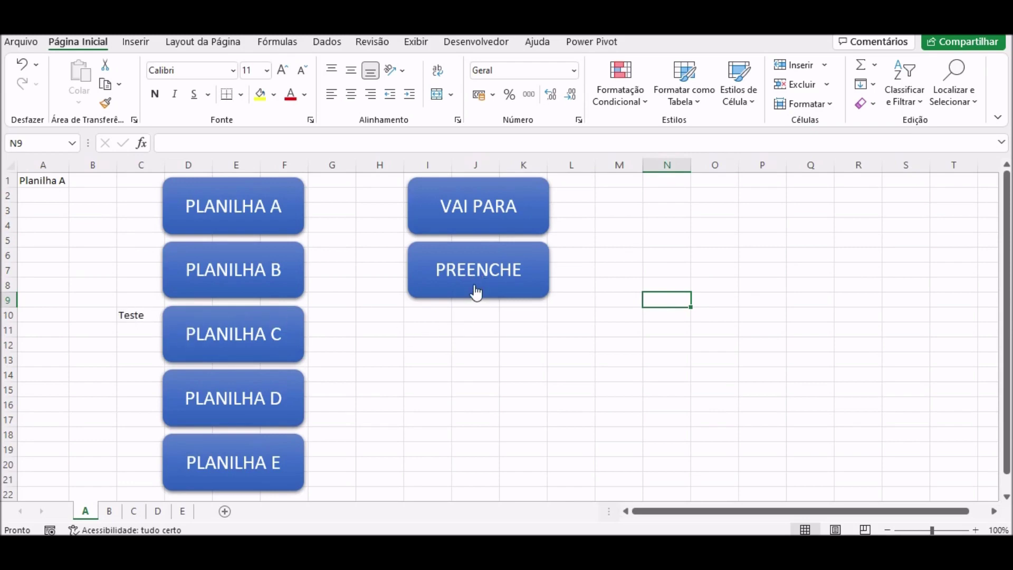
click(133, 321)
key(Delete)
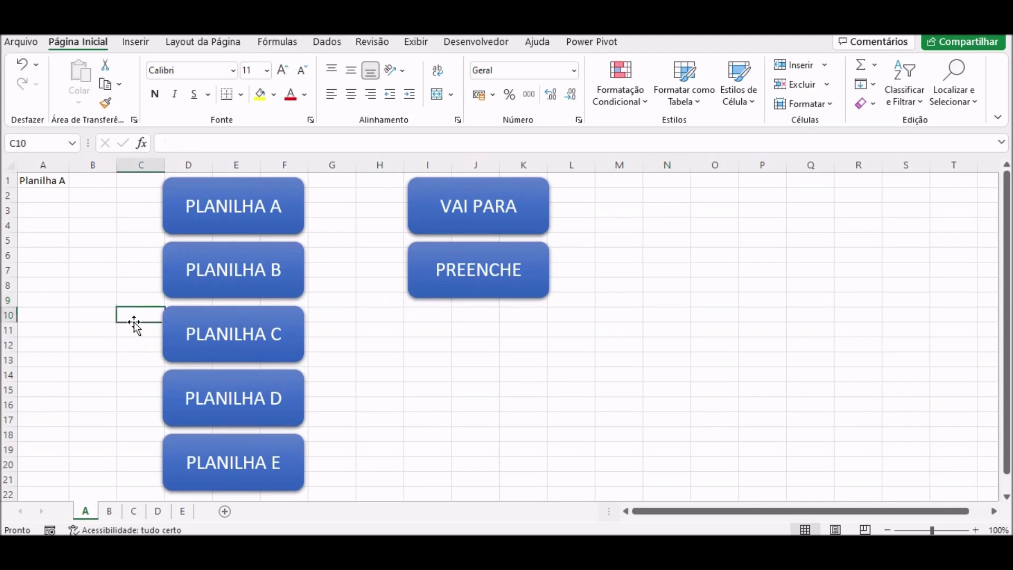
click(605, 361)
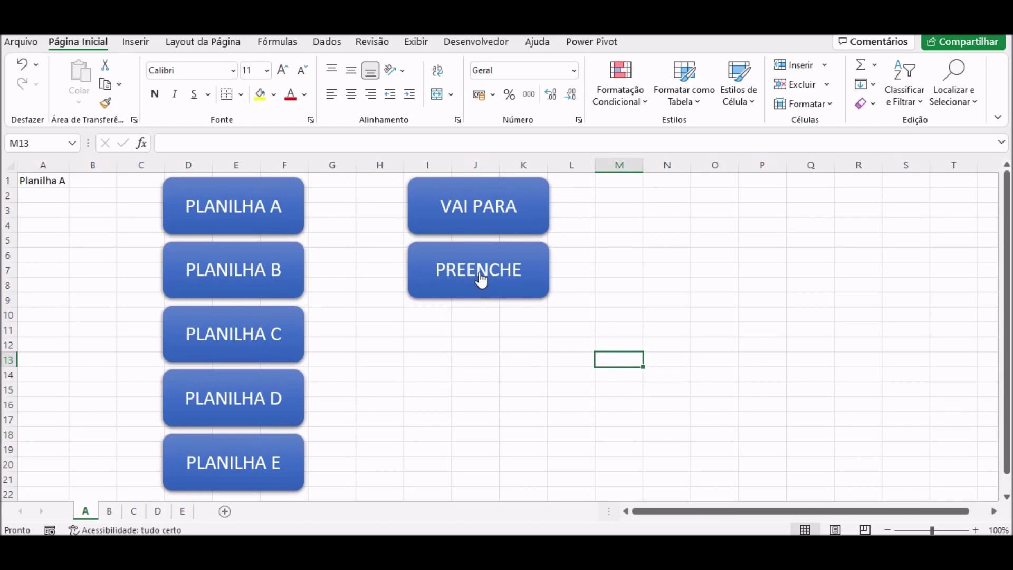
click(481, 280)
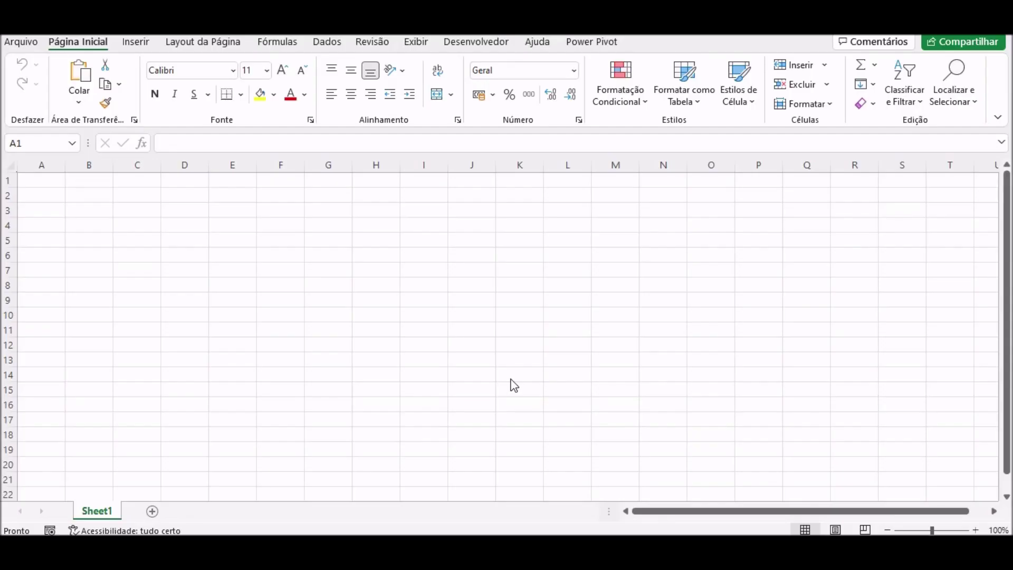
Rename Sheet1 of the new workbook to A.
click(42, 182)
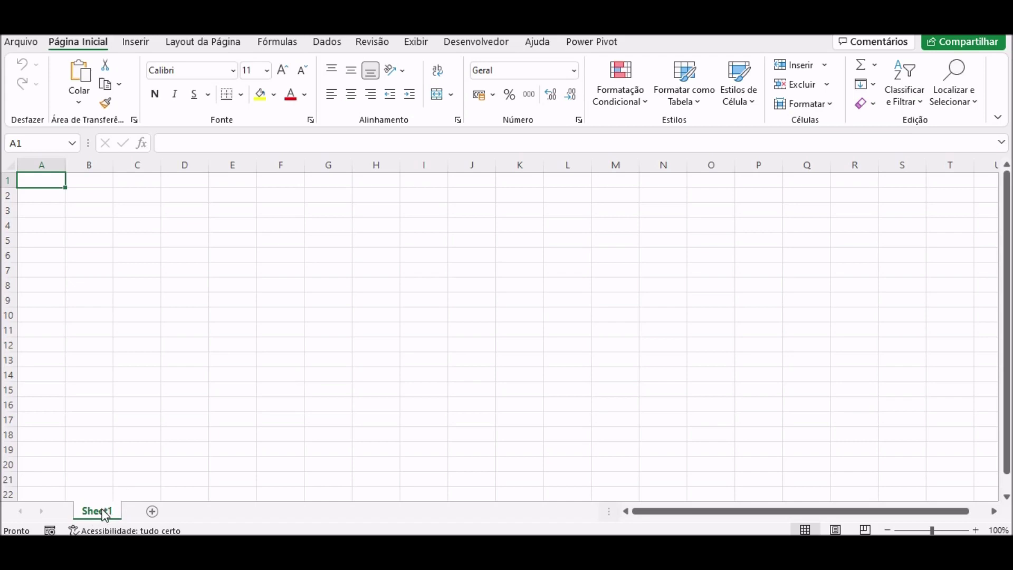
right_click(104, 513)
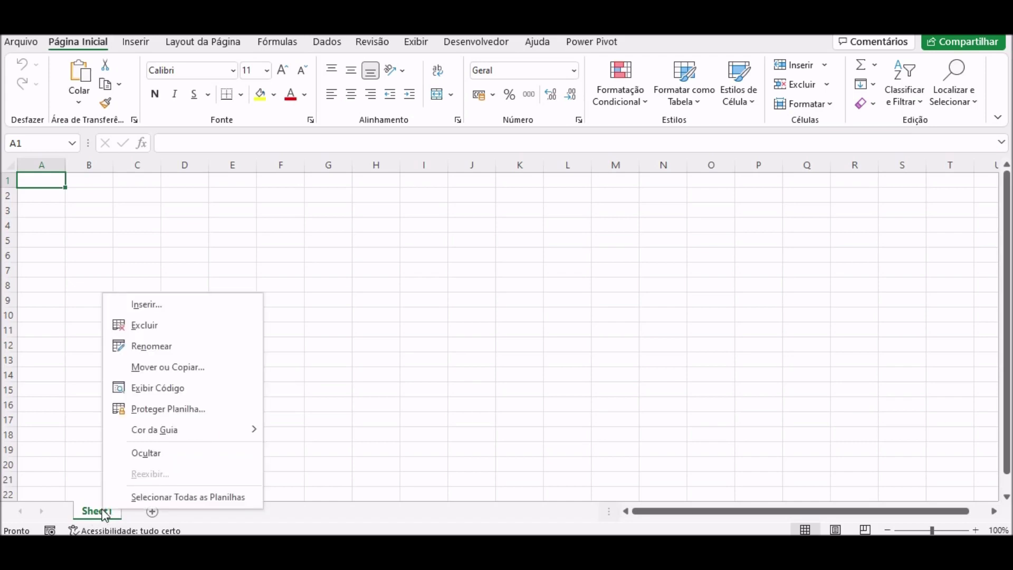
click(153, 351)
text(A)
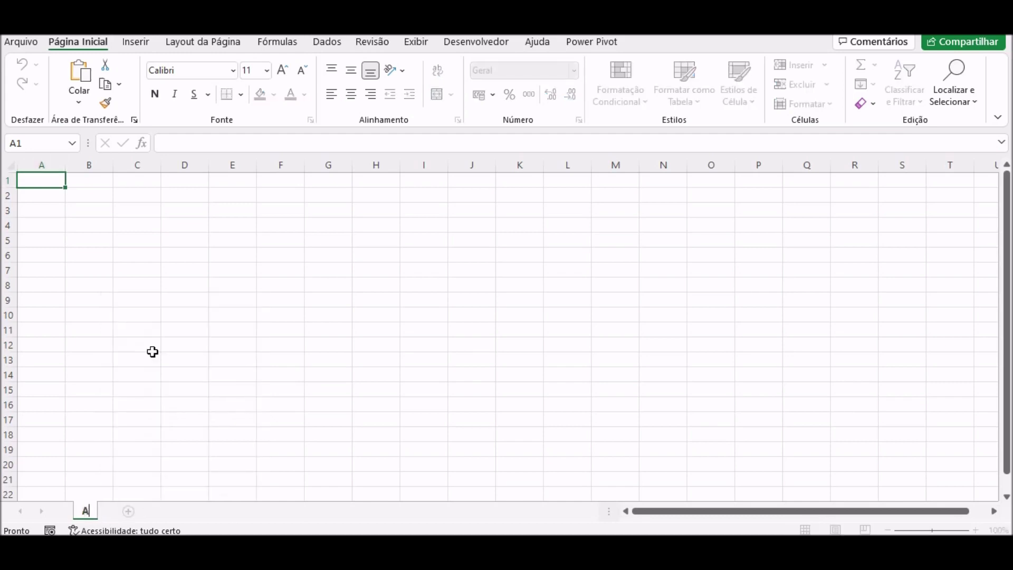
key(Return)
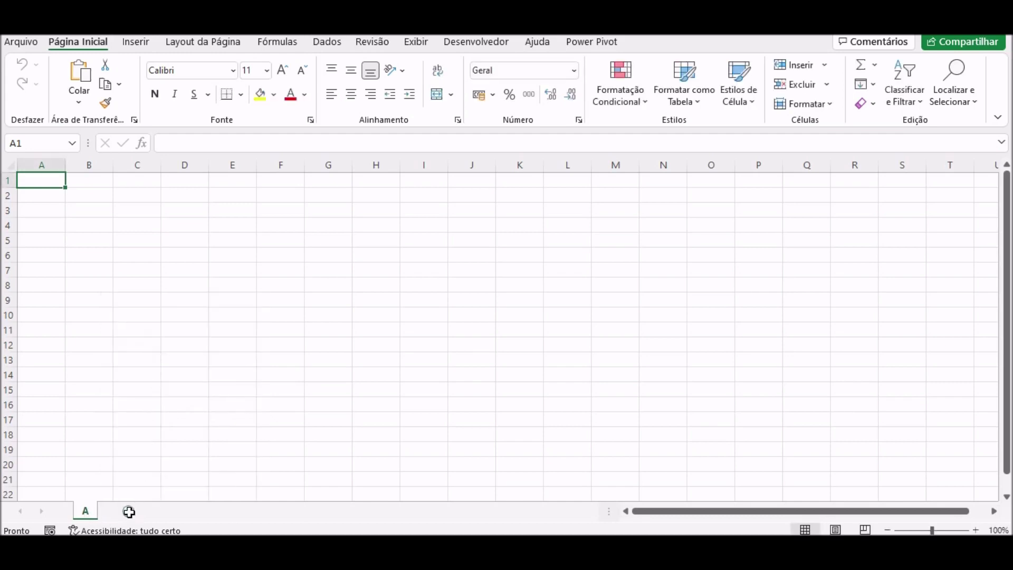
Add three new sheets to the workbook.
click(129, 511)
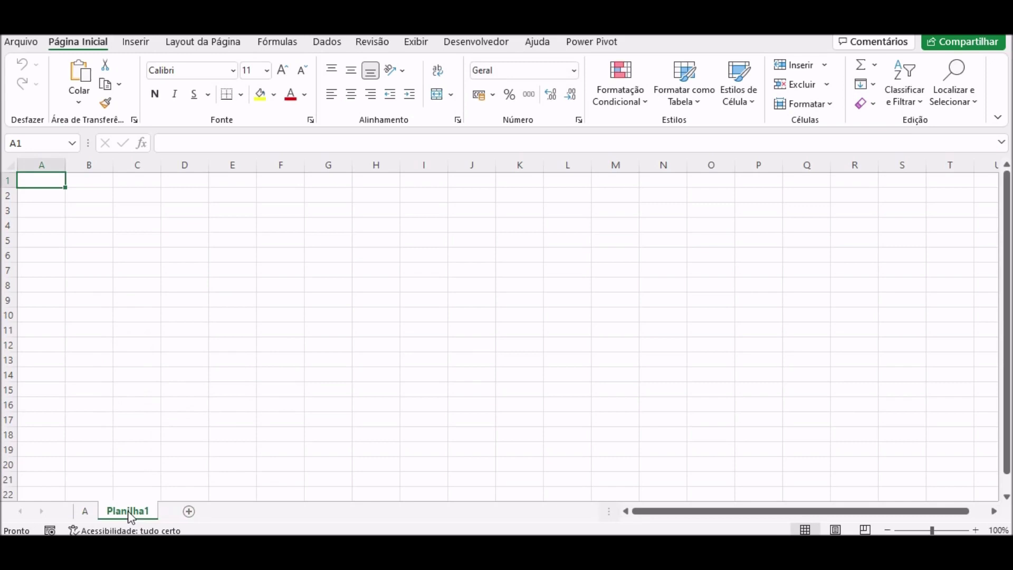
click(187, 511)
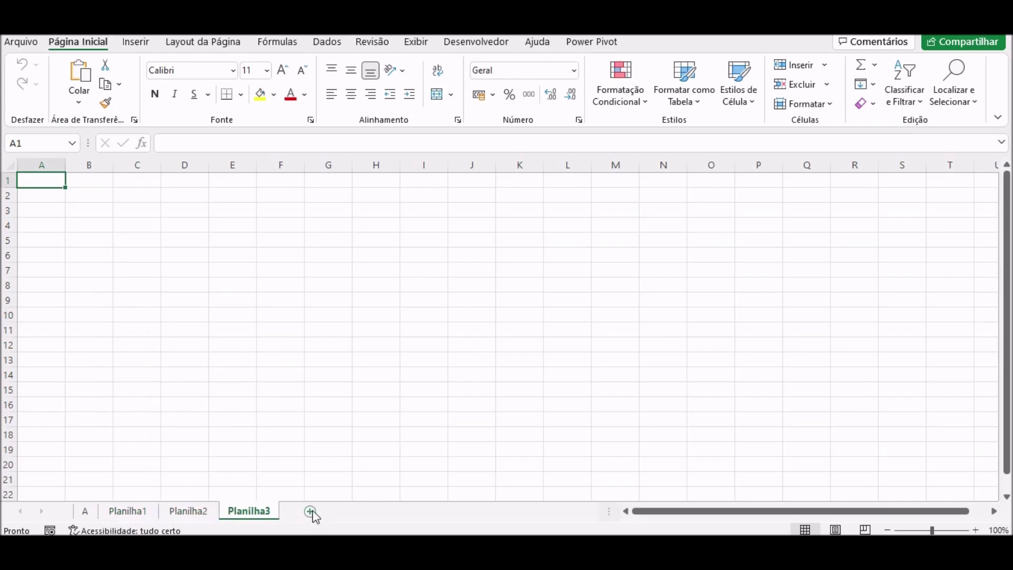
click(307, 512)
Rename Planilha1 to B and Planilha2 to C.
right_click(120, 515)
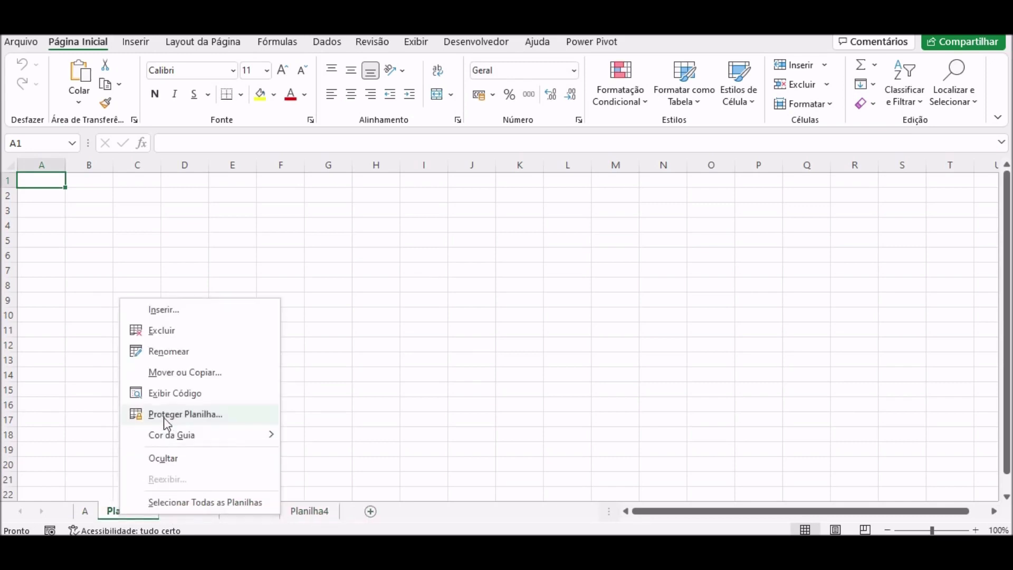
click(174, 351)
text(B)
key(Return)
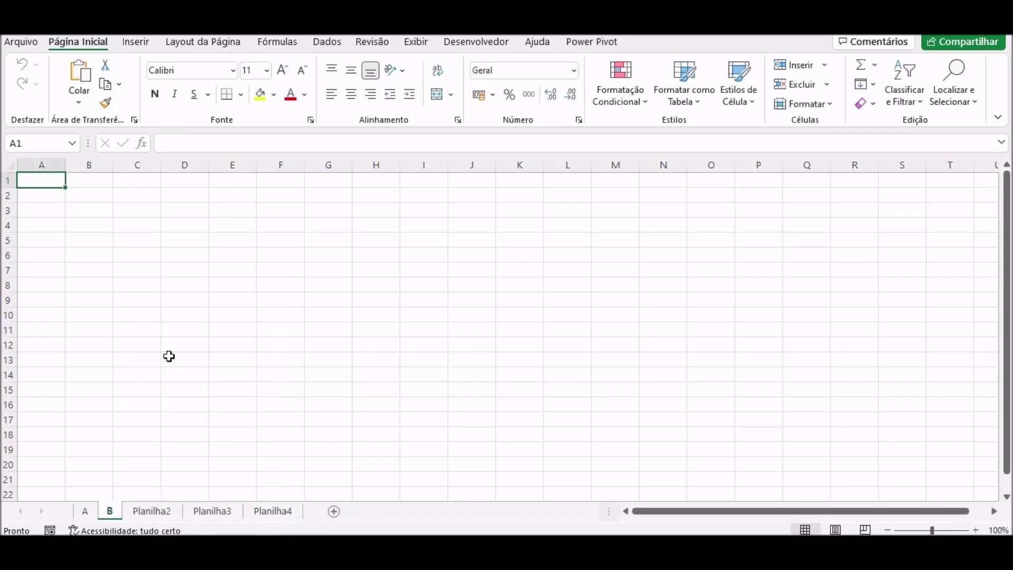
right_click(150, 511)
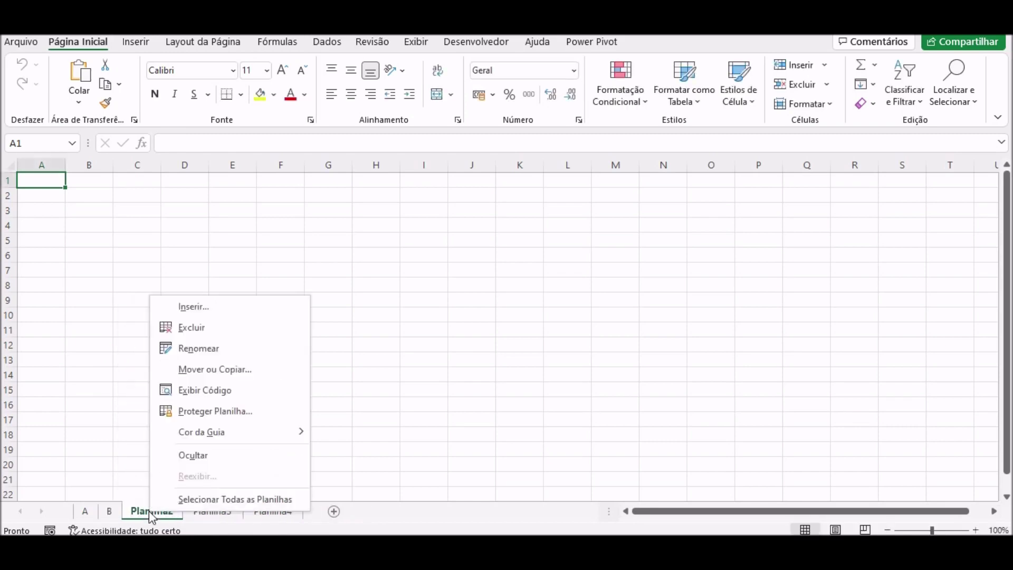
click(201, 349)
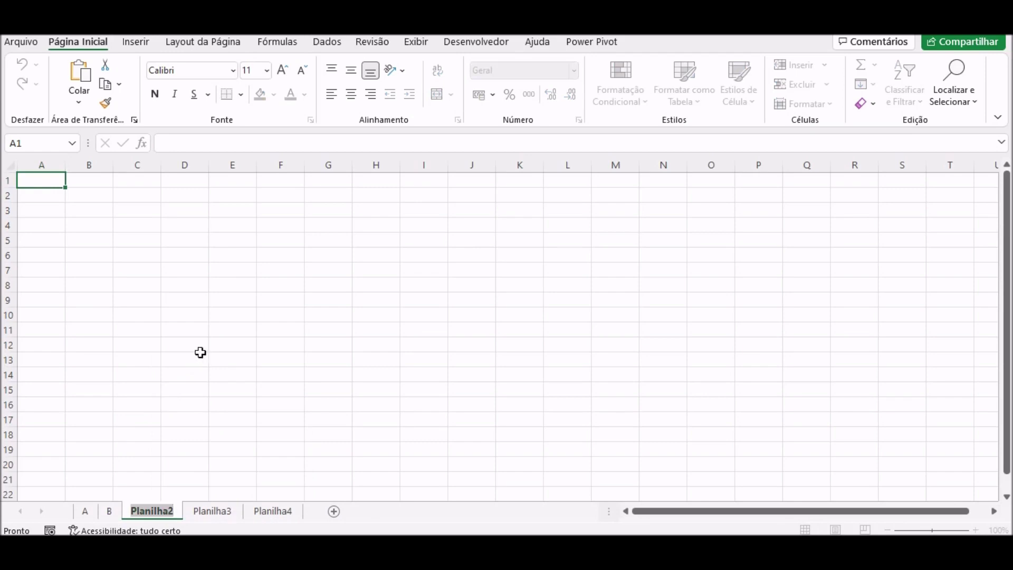
text(C)
key(Return)
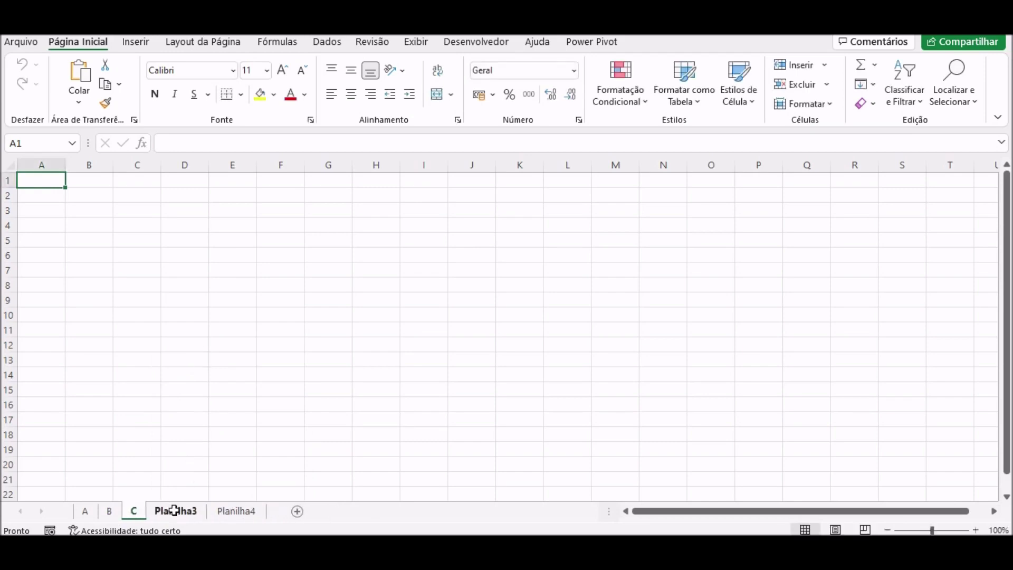
Rename Planilha3 to D and begin renaming Planilha4.
right_click(173, 507)
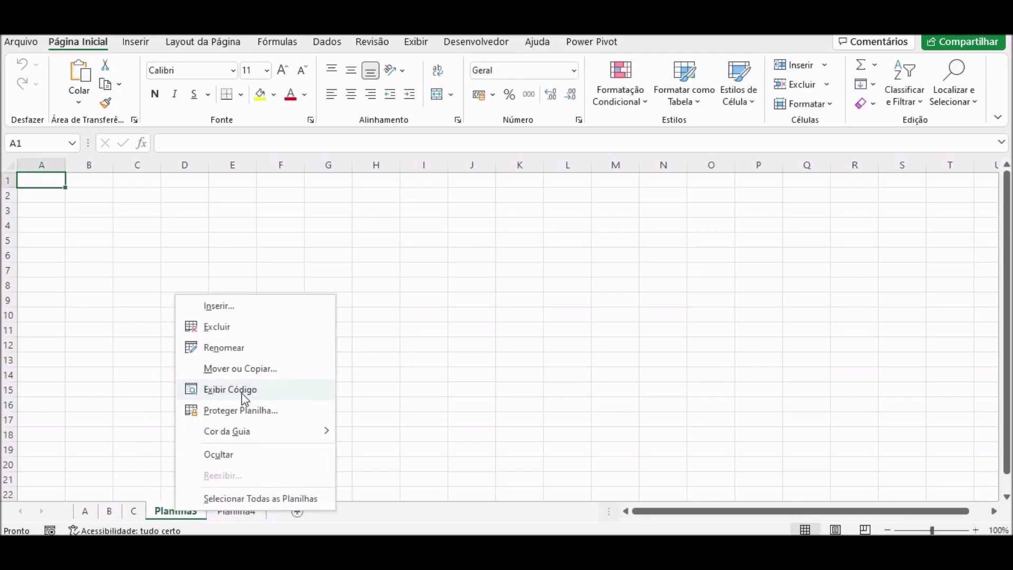
click(230, 348)
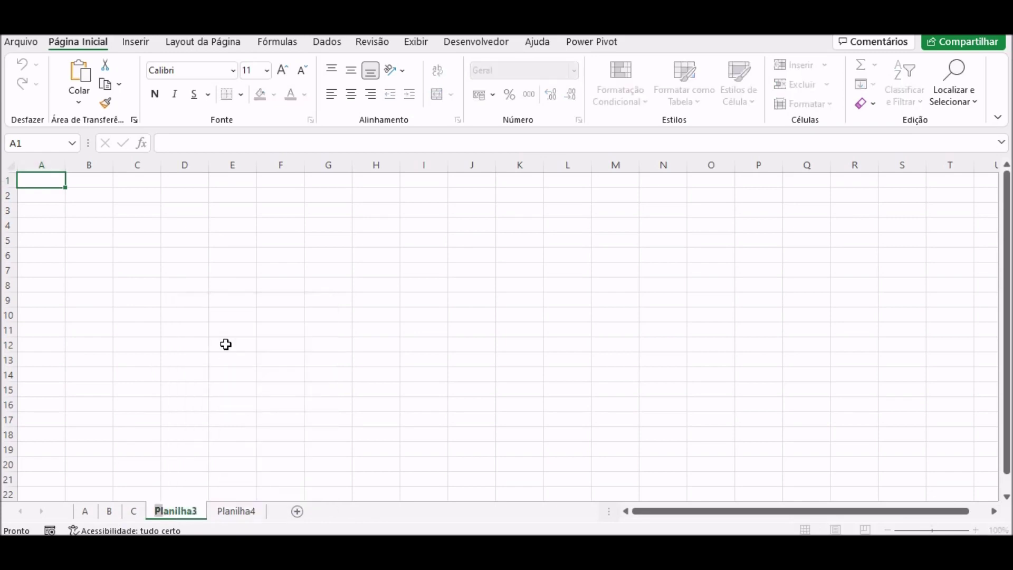
text(D)
key(Return)
click(199, 512)
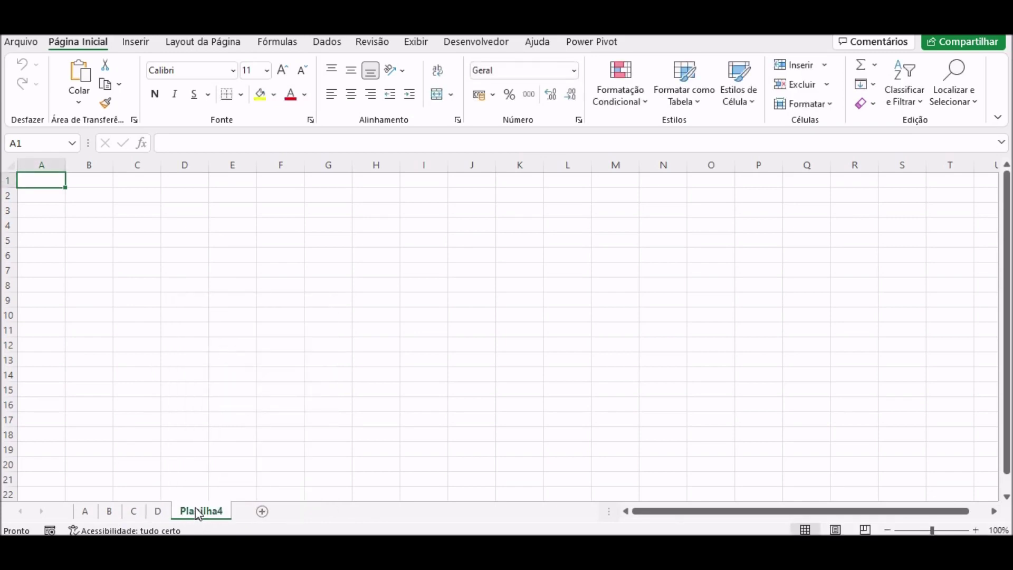
right_click(198, 512)
click(254, 346)
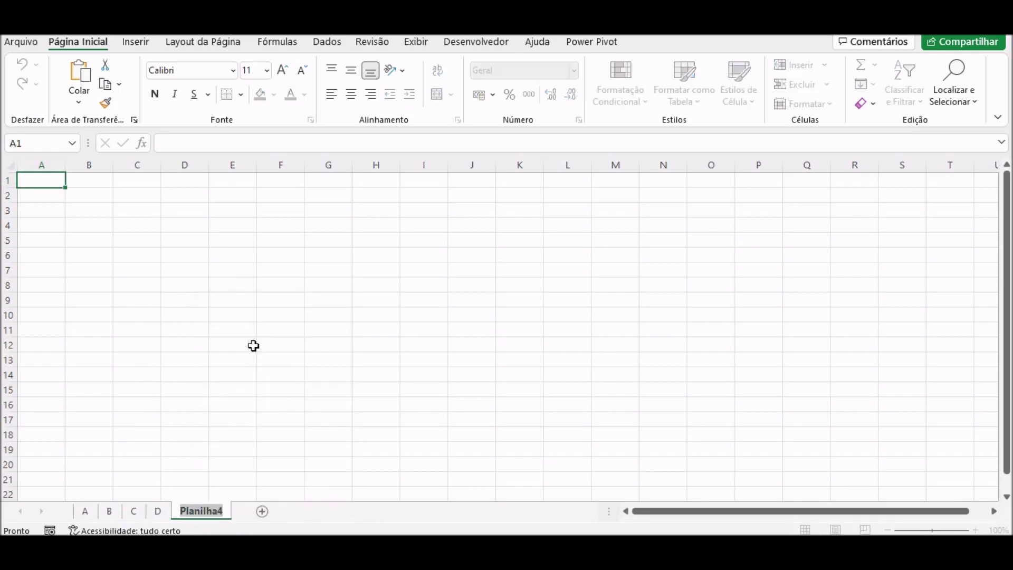
Name the last sheet E and enter its Planilha E title in A1.
text(E)
key(Return)
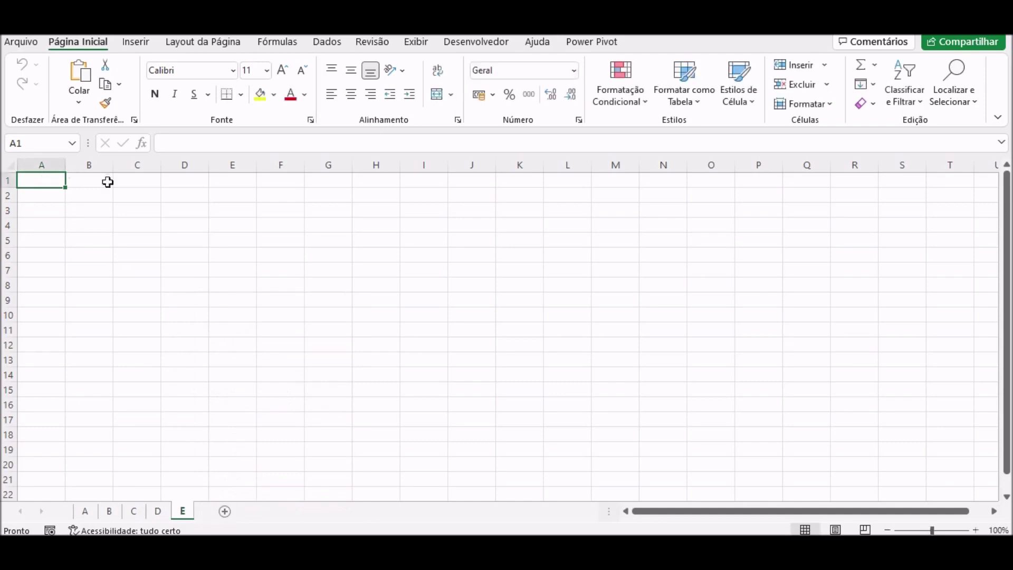
text(P)
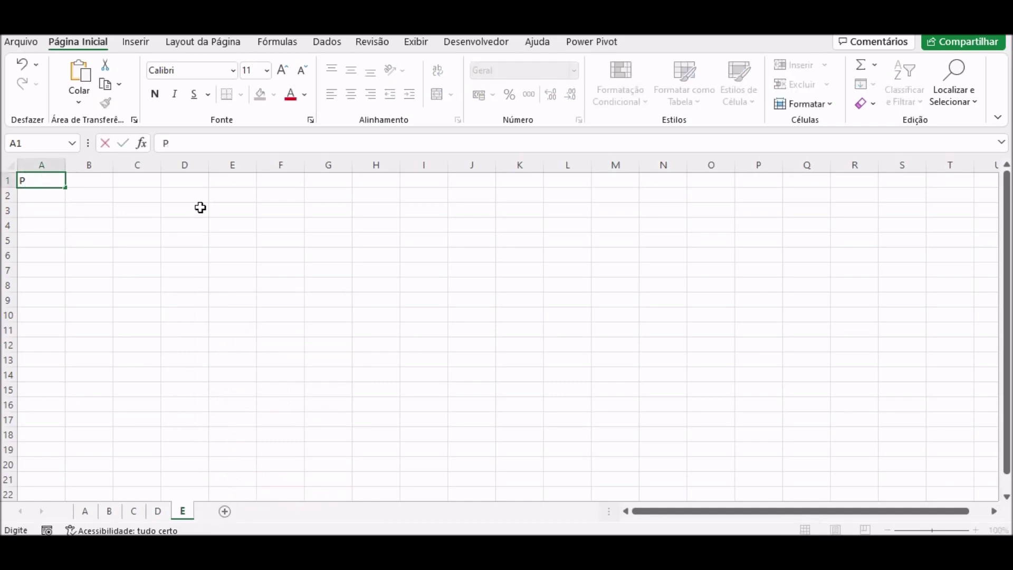
text(lanilha E)
key(Return)
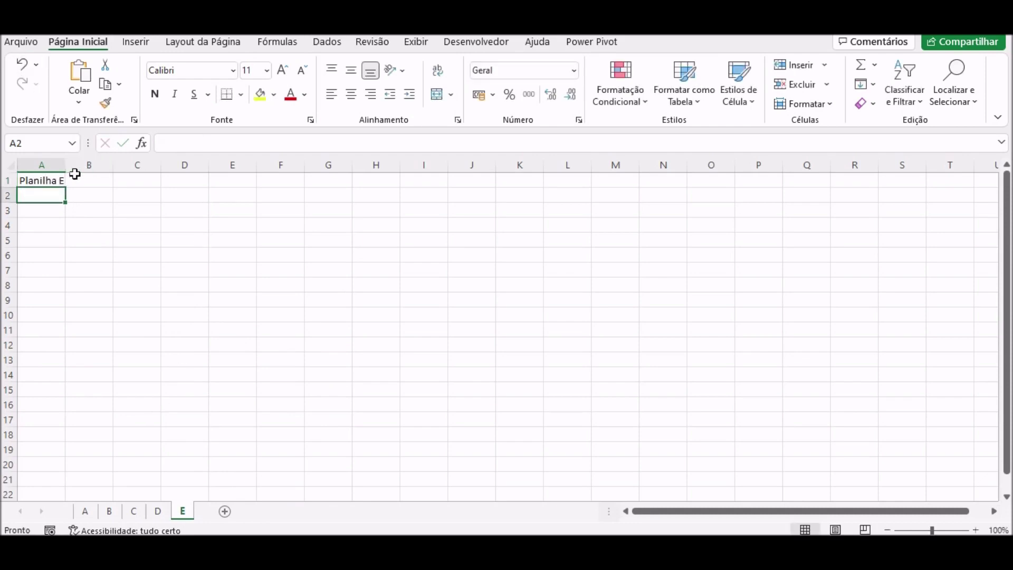
Enter 'Planilha D' in A1 of sheet D and widen column A slightly.
click(159, 511)
text(Plani)
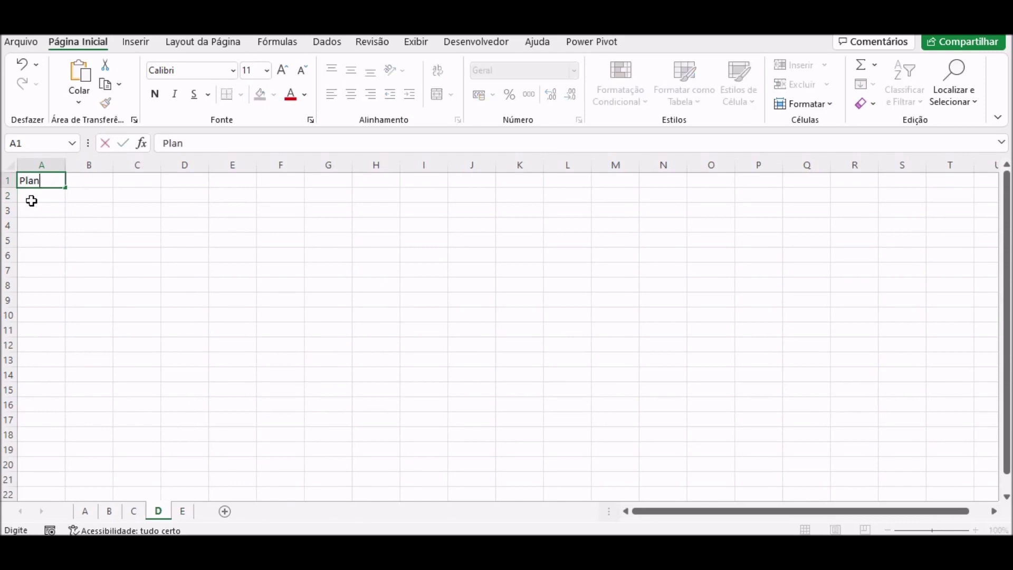
text(,h)
key(BackSpace)
key(BackSpace)
text(lha)
text( D)
key(Return)
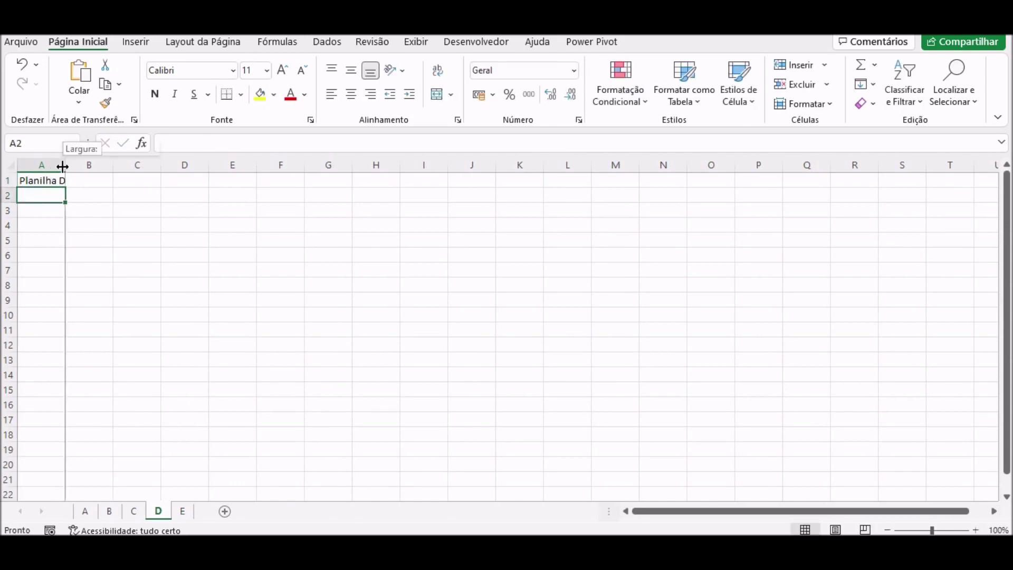
drag(61, 161, 65, 161)
Title A1 of sheets C and B as Planilha C and Planilha B.
click(134, 512)
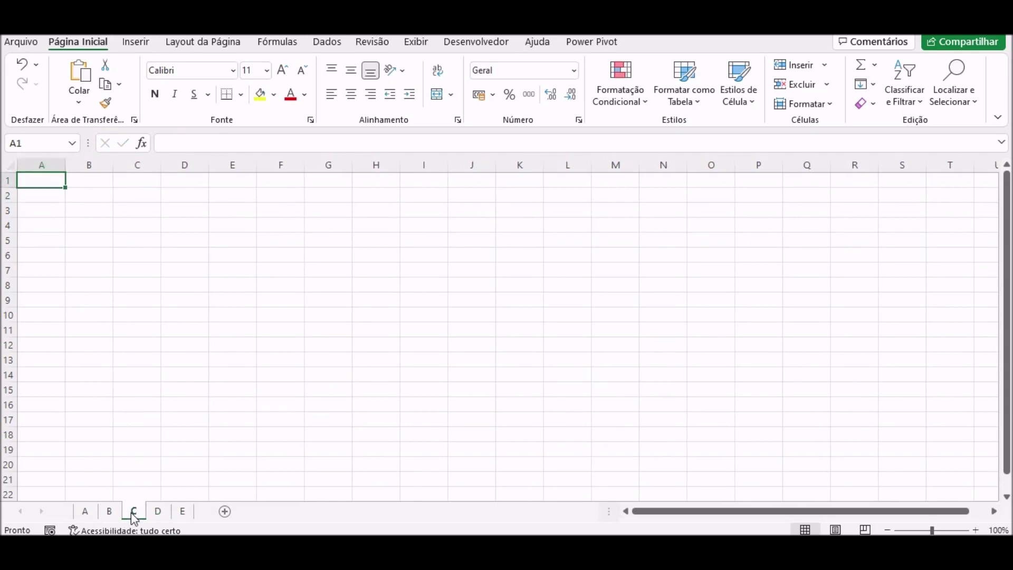
text(Plbai)
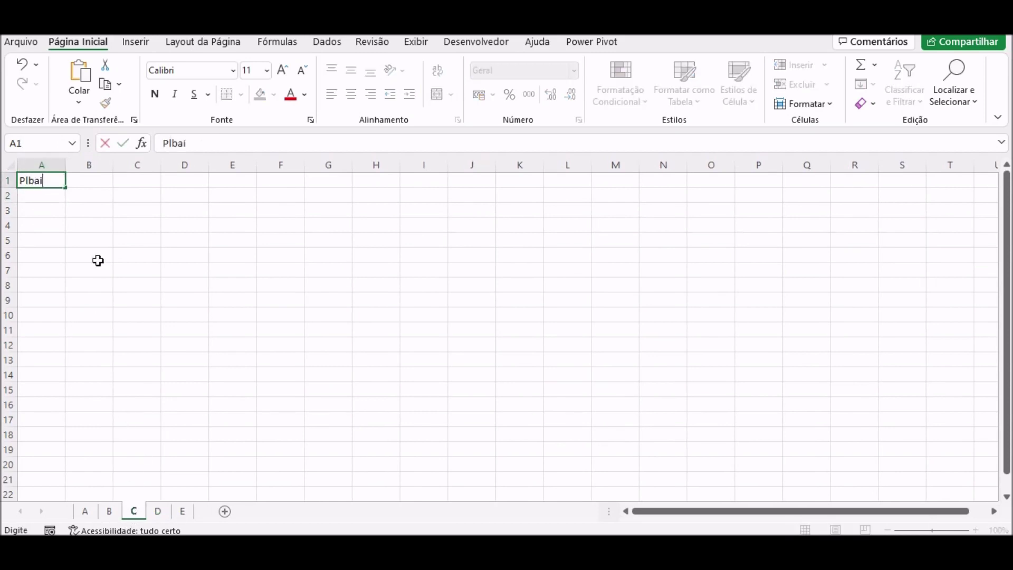
key(BackSpace)
key(BackSpace)
key(BackSpace)
text(anilha)
key(Return)
click(111, 512)
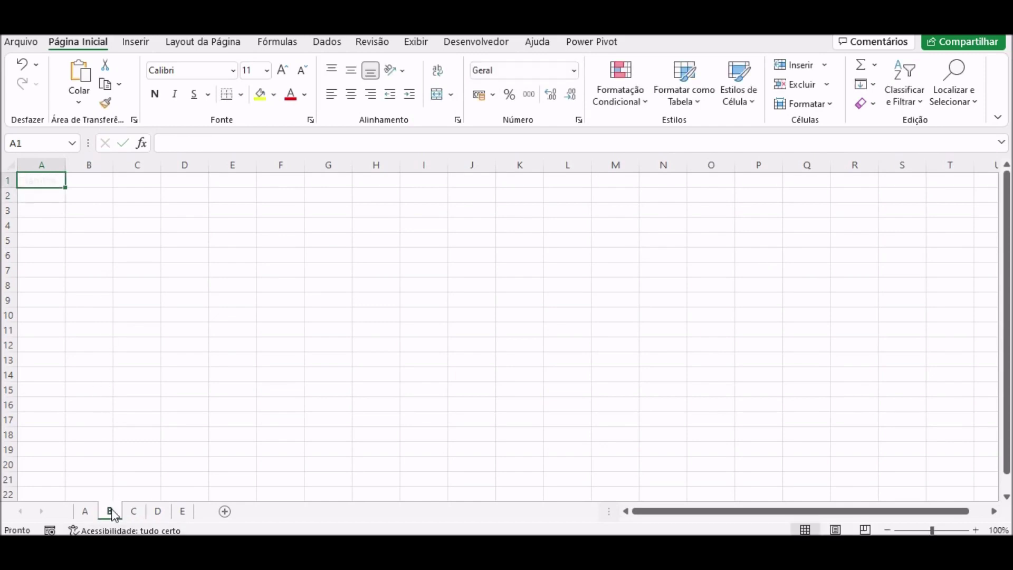
text(Plb)
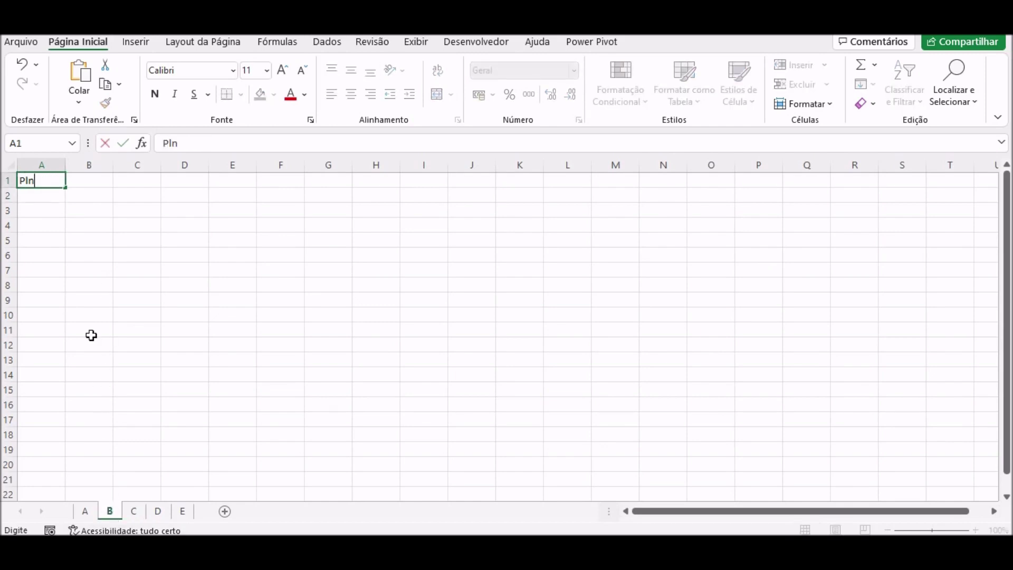
key(BackSpace)
text(anilha )
text(B)
key(Return)
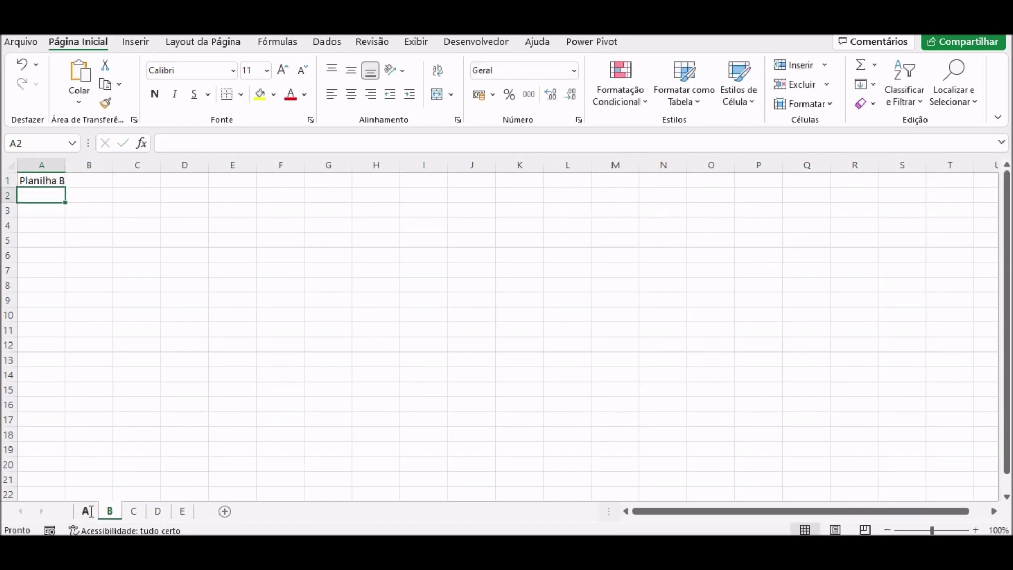
Enter 'Planilha A' in A1 of sheet A and autofit column A.
click(87, 510)
text(Pl)
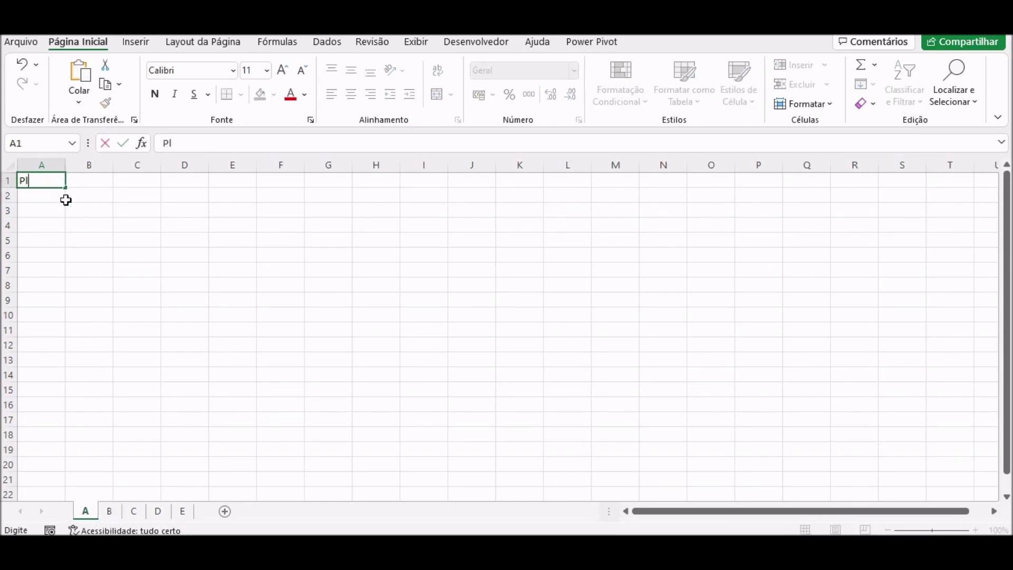
text(an)
text(ilha A)
key(Return)
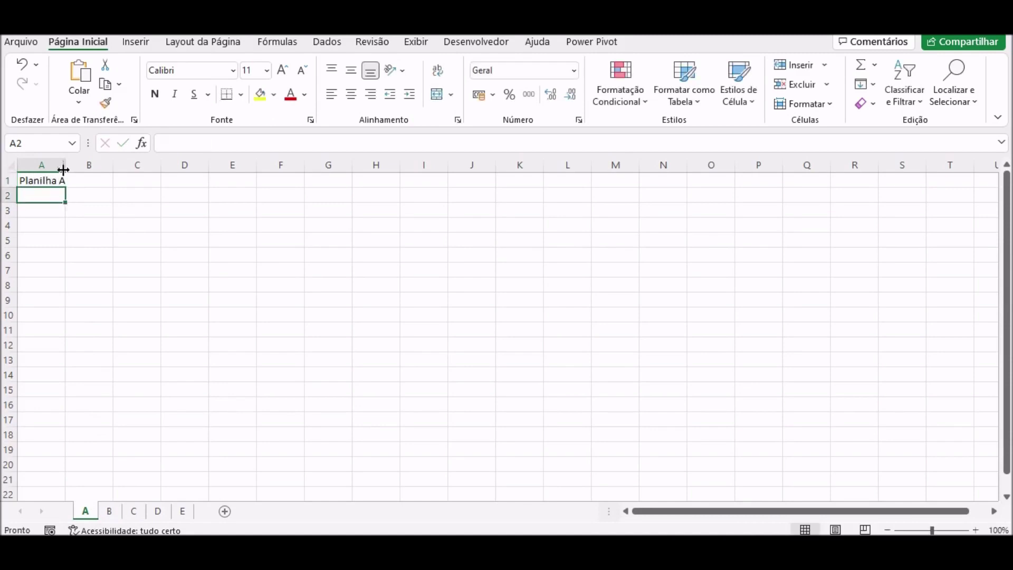
double_click(63, 169)
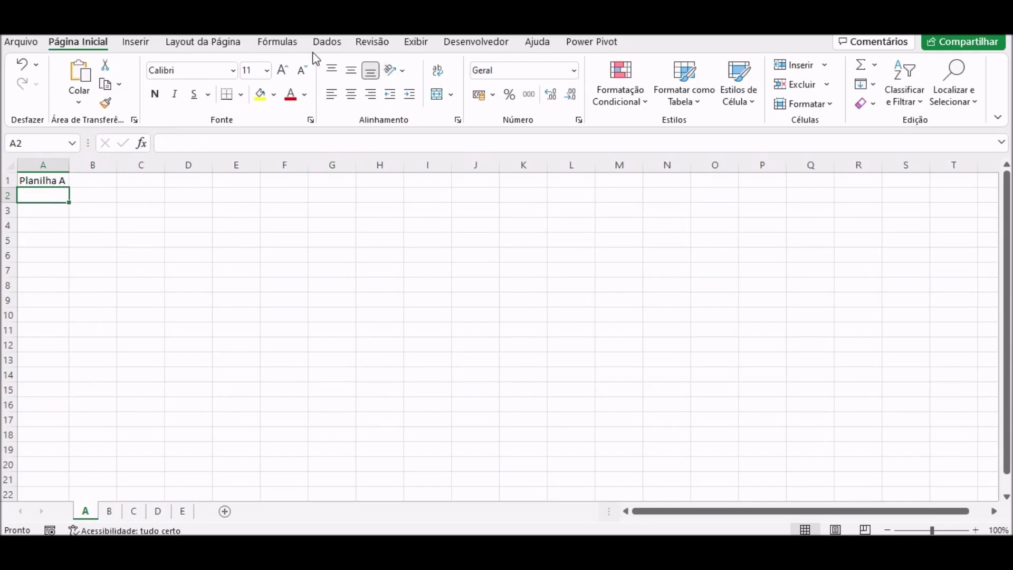
Choose Retângulo: Cantos Arredondados from Inserir > Ilustrações > Formas.
click(139, 48)
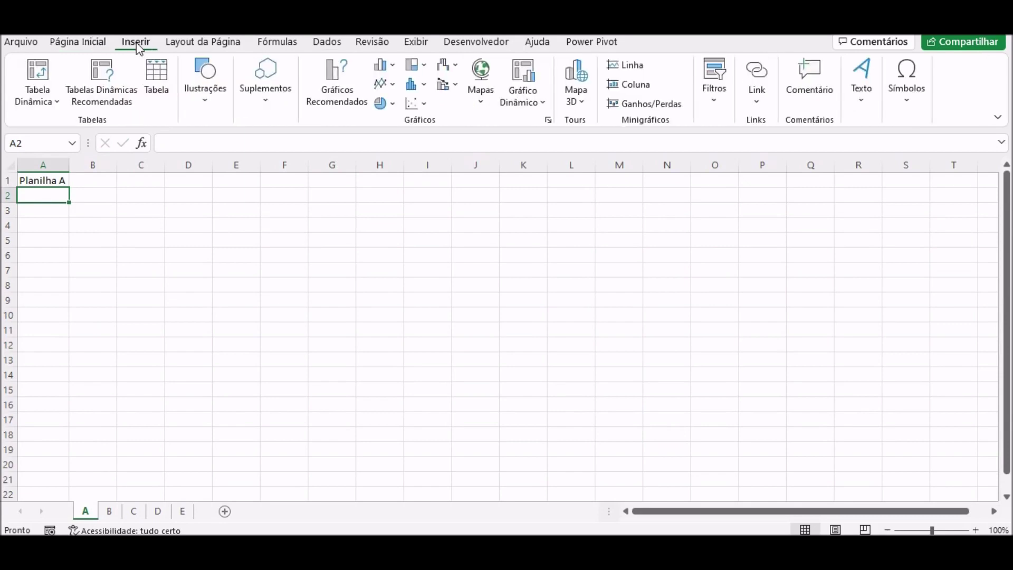
click(208, 100)
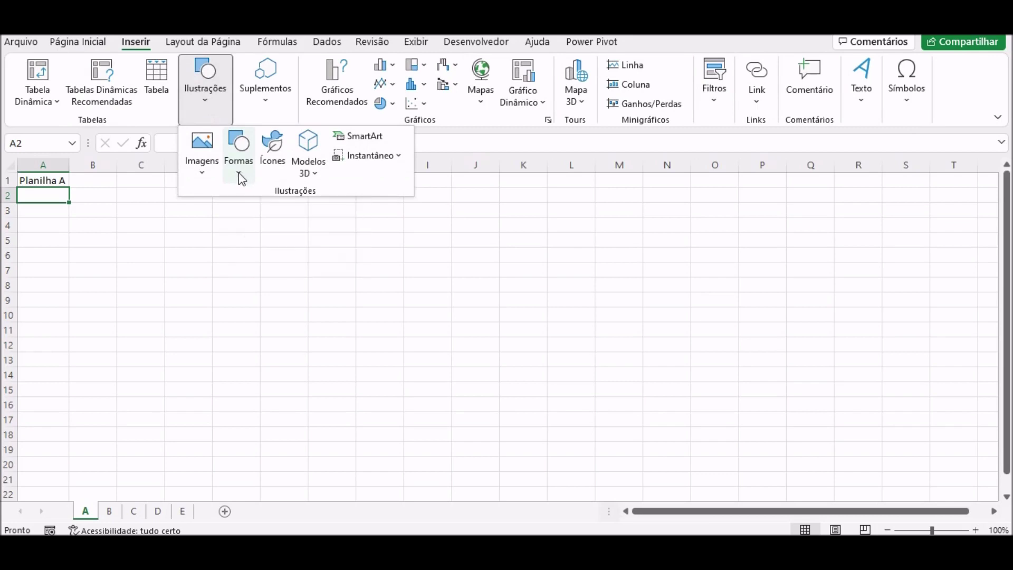
click(239, 172)
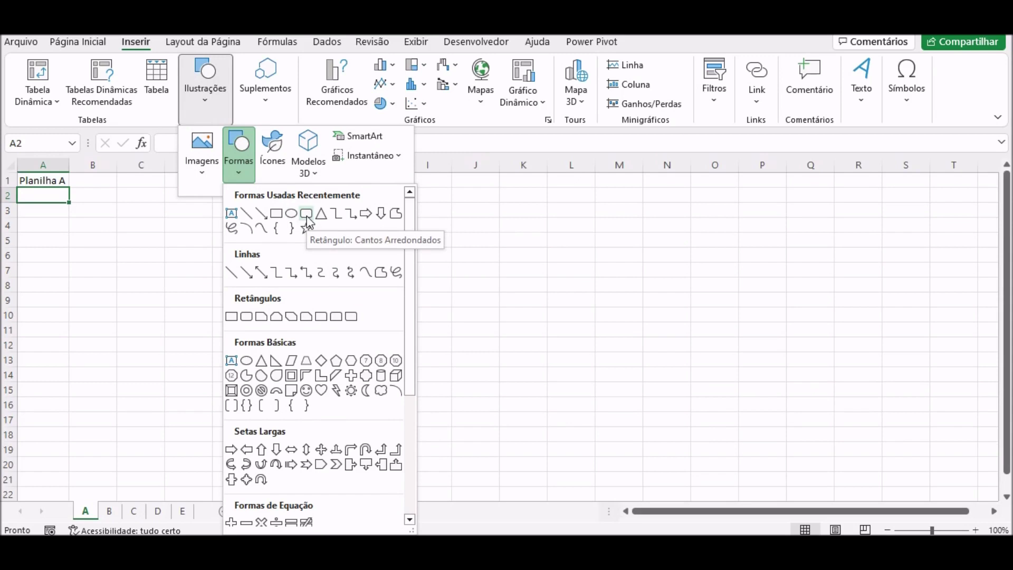
click(307, 217)
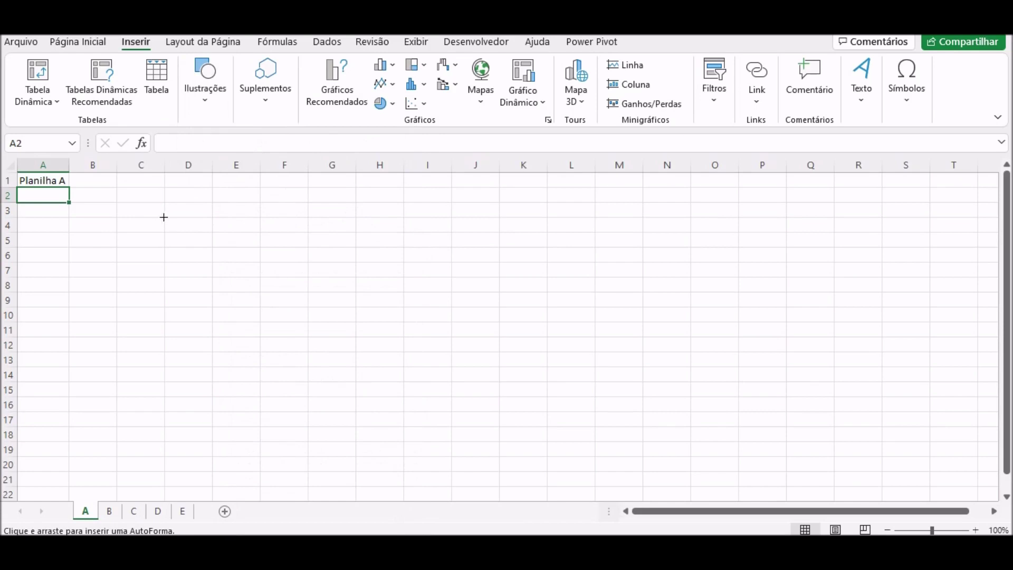
Draw a rounded rectangle across D4:F6 and reselect it.
mouse_move(164, 217)
mouse_down()
mouse_move(281, 264)
mouse_move(259, 258)
mouse_up()
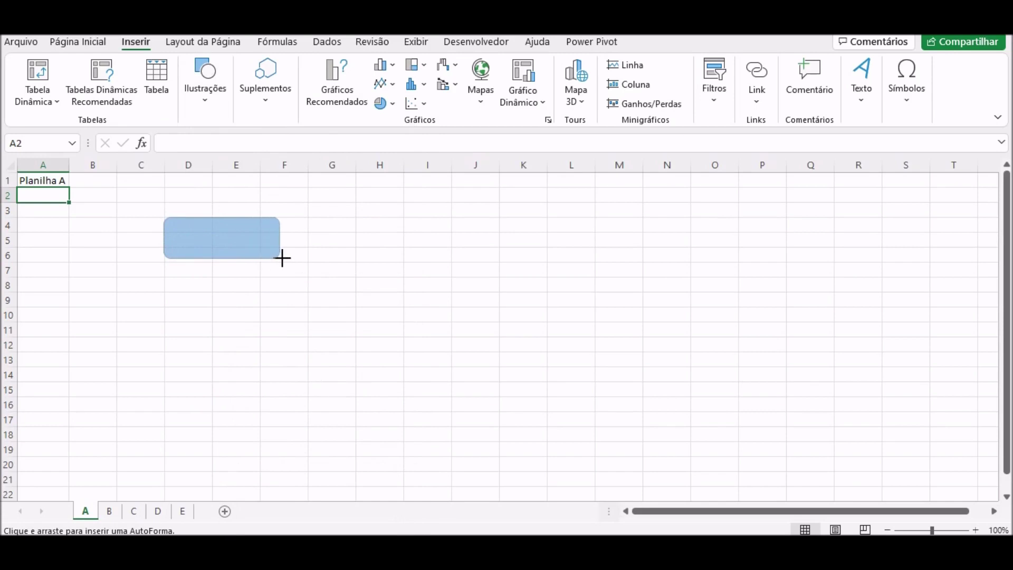
drag(260, 258, 308, 259)
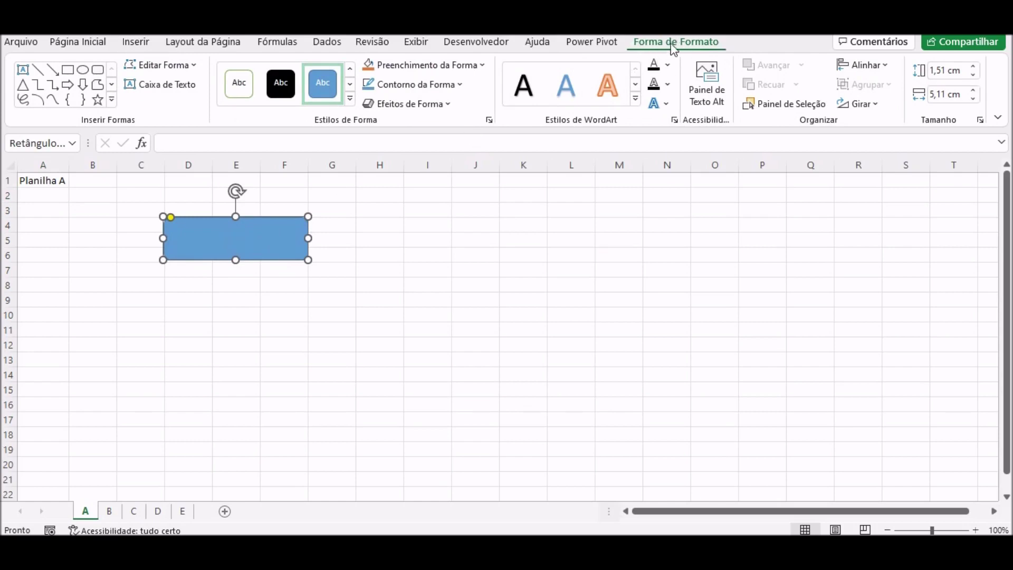
click(446, 259)
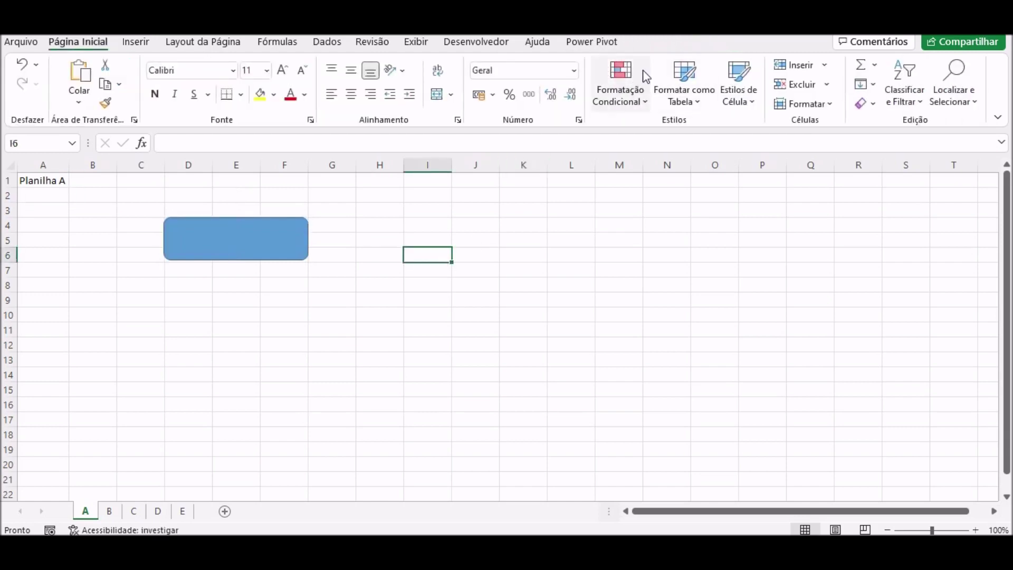
click(256, 247)
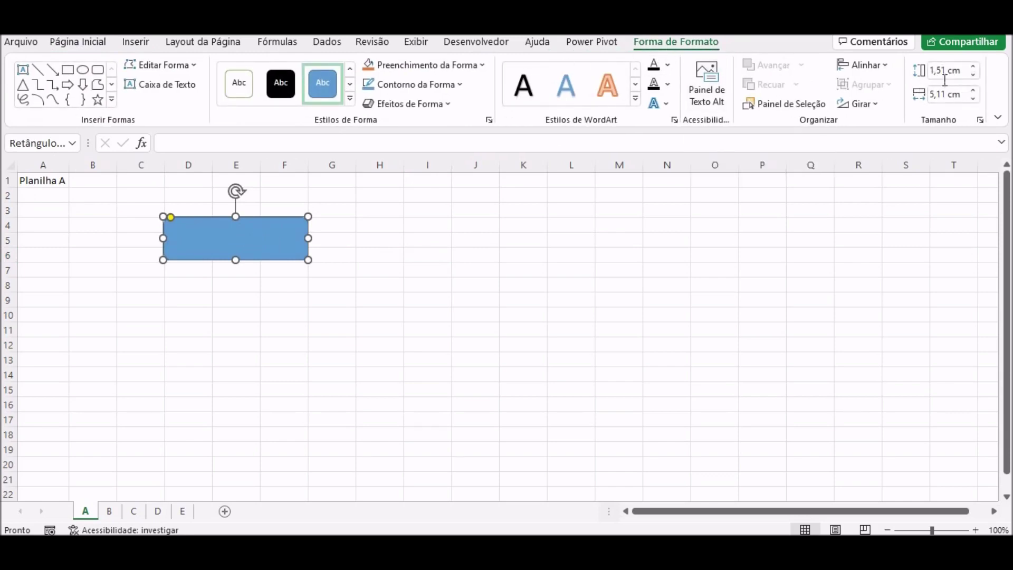
Size the rectangle to 2 cm high and 5 cm wide with the Tamanho spinners.
click(973, 75)
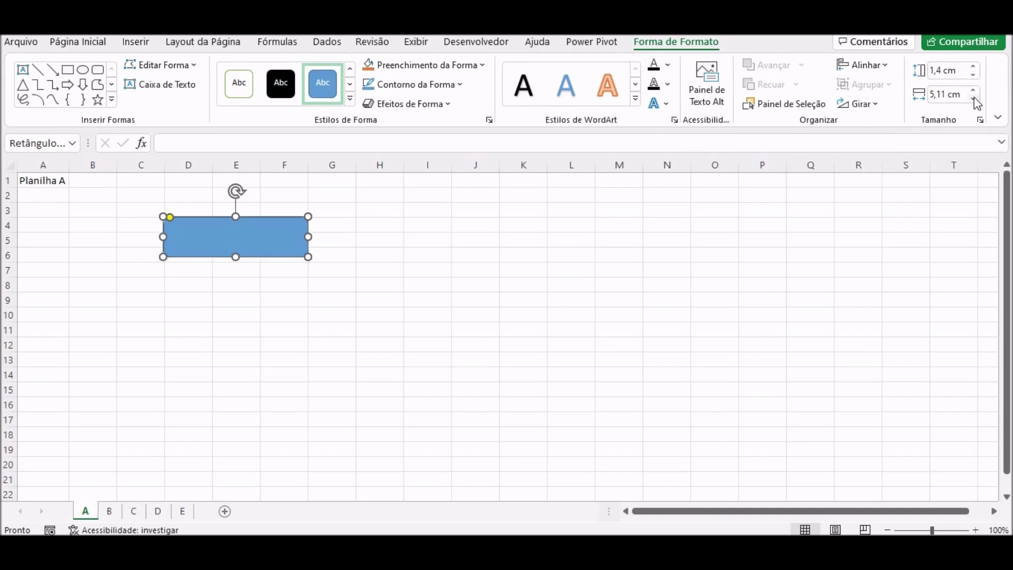
click(973, 98)
click(974, 99)
click(973, 91)
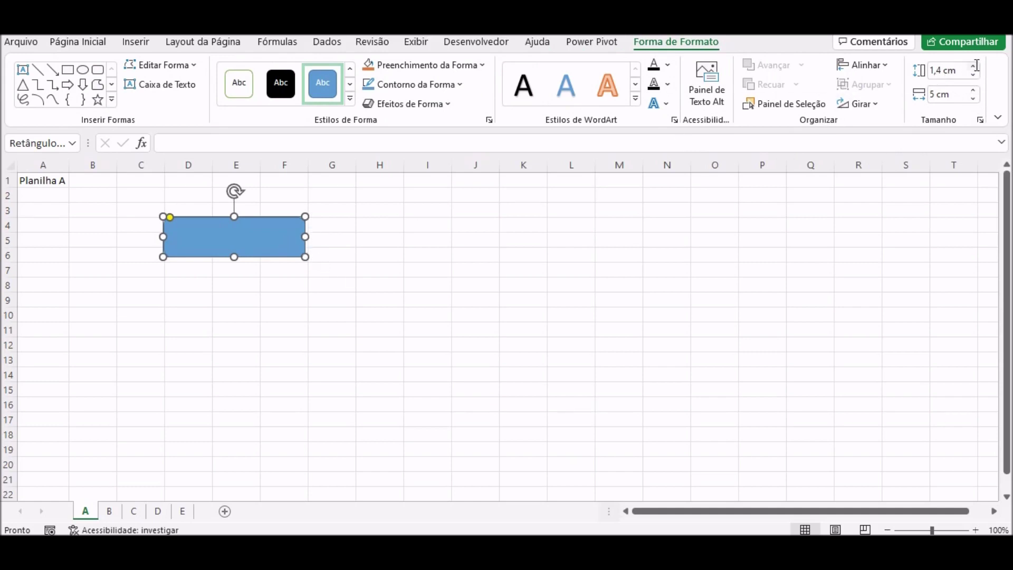
click(974, 67)
click(975, 67)
click(974, 67)
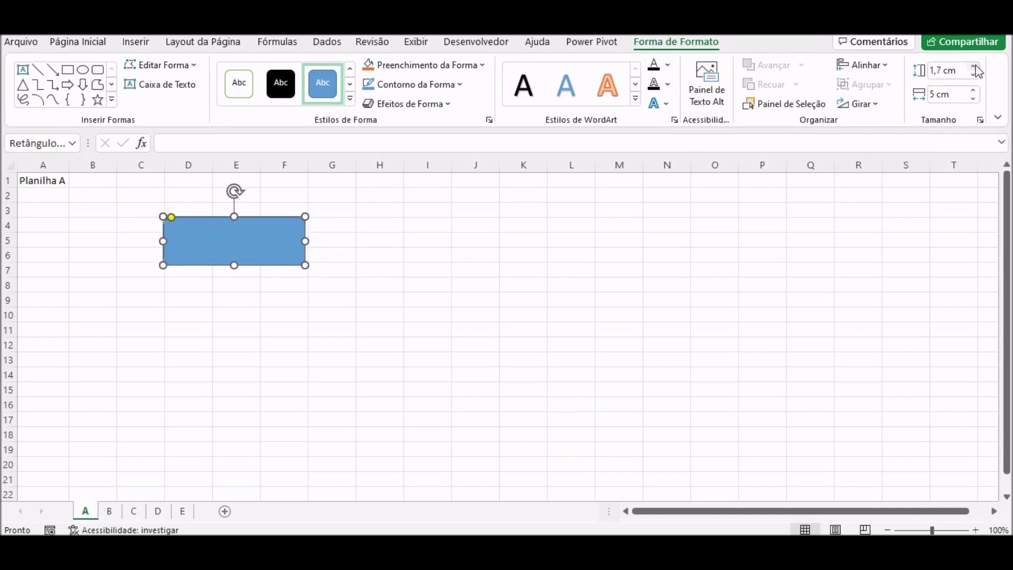
click(975, 67)
click(975, 67)
click(975, 67)
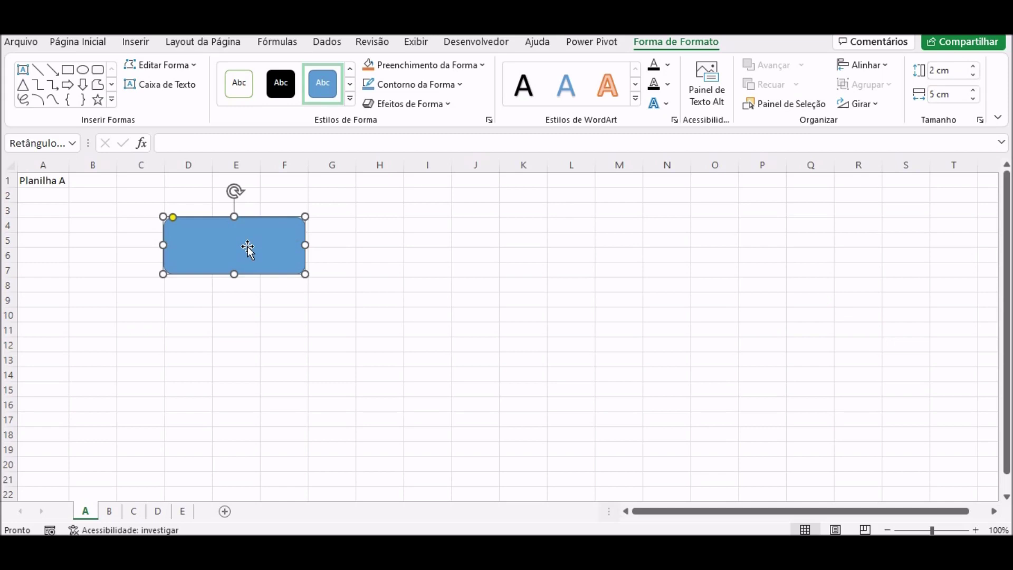
Move the rectangle up one row and duplicate it three times with Ctrl+D.
drag(247, 248, 246, 223)
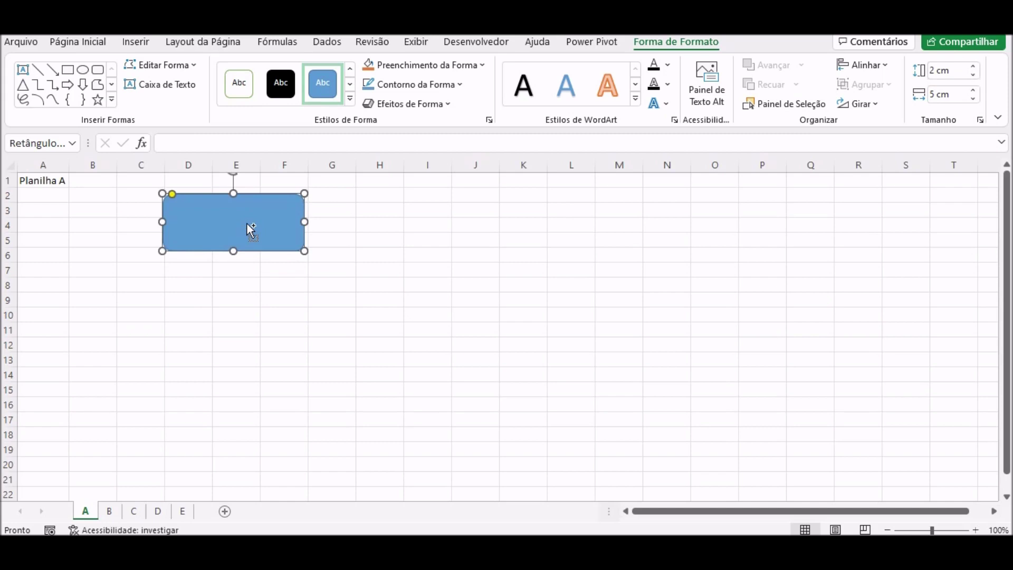
key(ctrl+d)
key(ctrl+d)
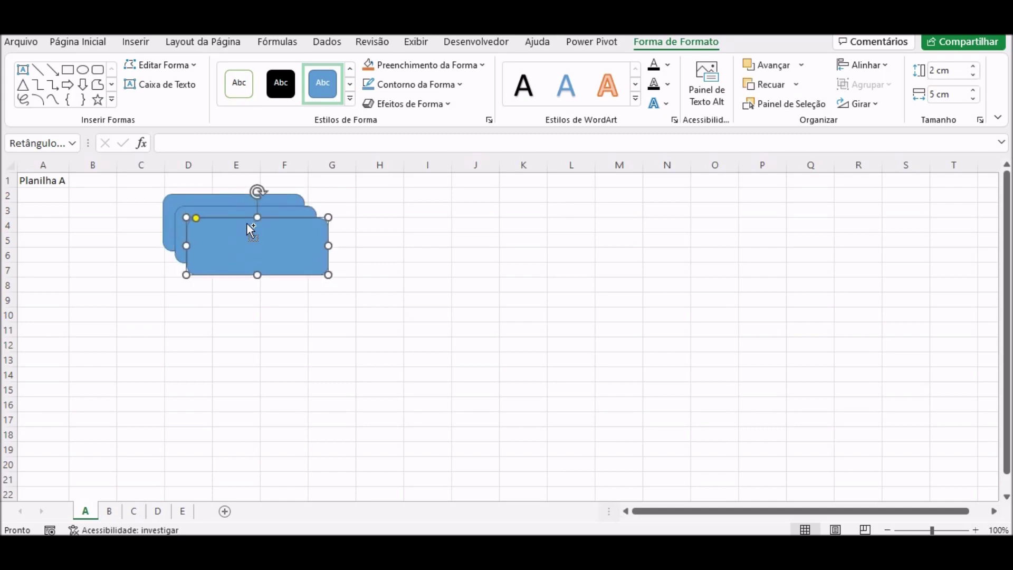
key(ctrl+d)
key(ctrl+d)
key(ctrl+d)
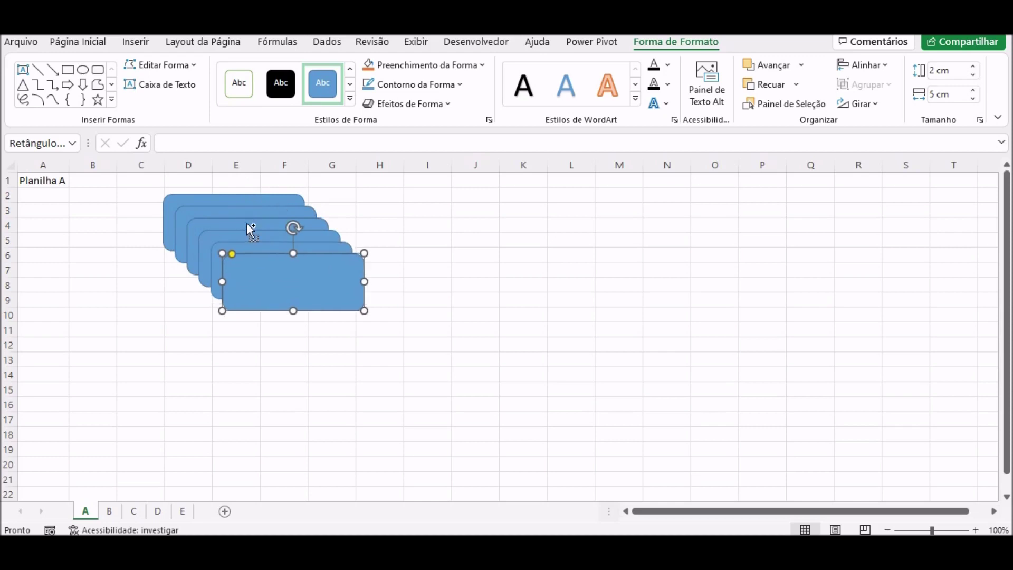
key(ctrl+d)
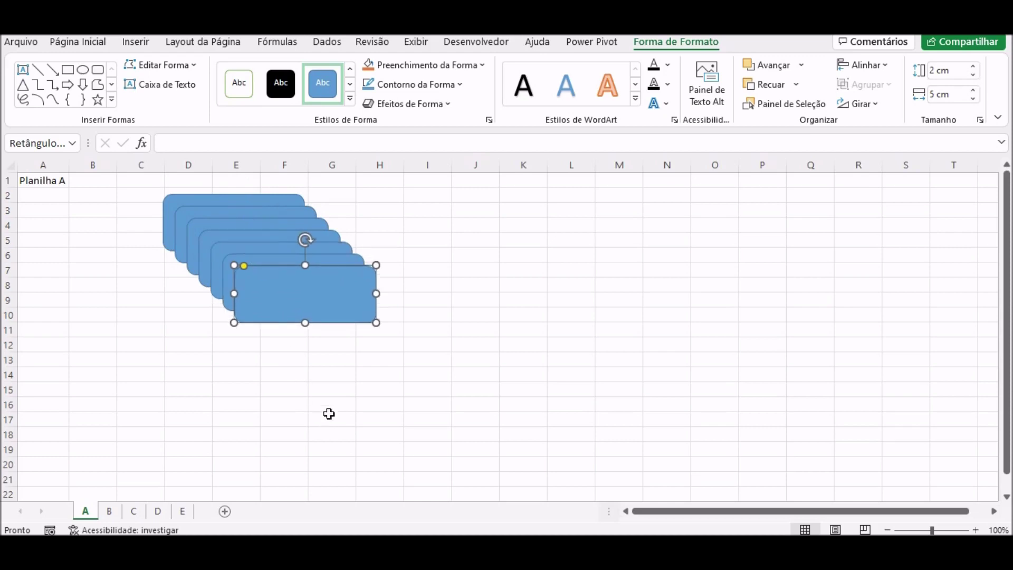
Drag copies out: one right of the stack, one near I7:K10, one down to D16:F19.
click(341, 403)
click(299, 290)
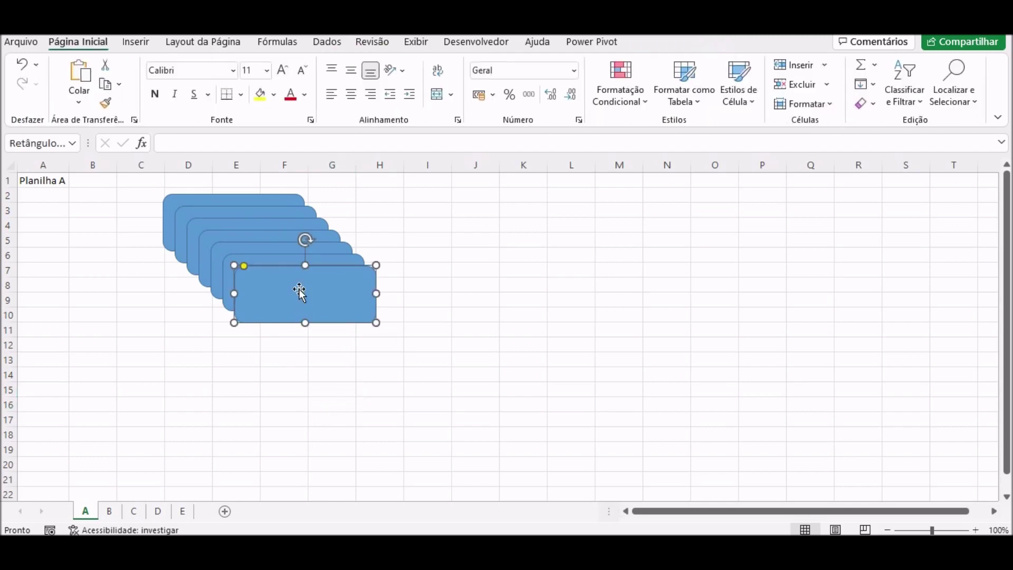
drag(299, 289, 472, 210)
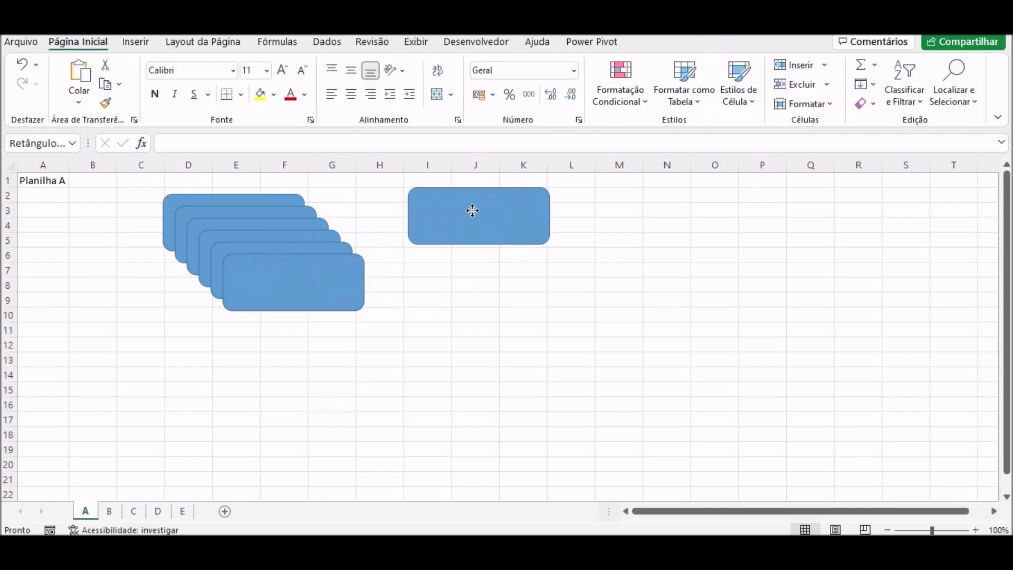
click(302, 281)
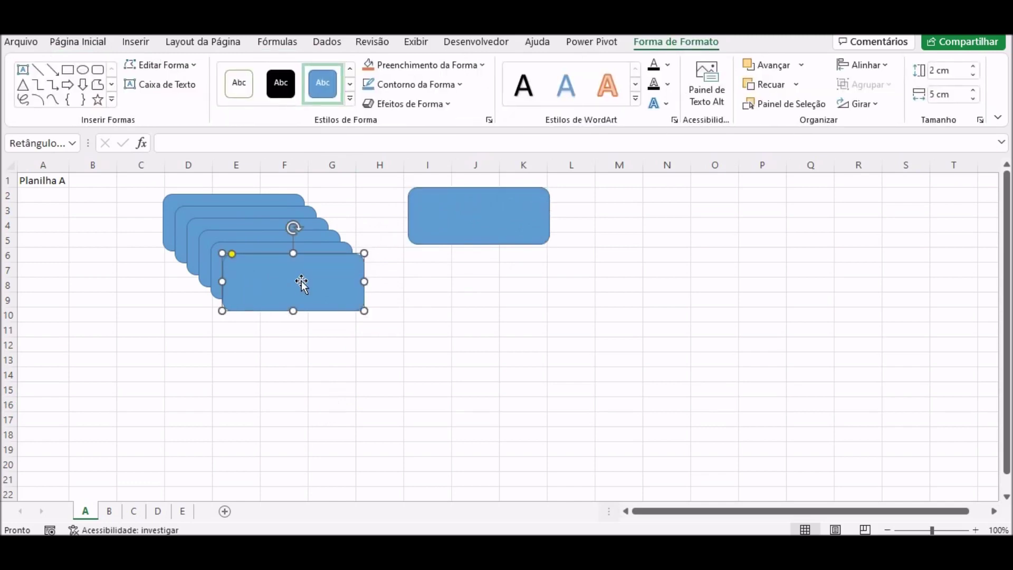
drag(302, 280, 506, 289)
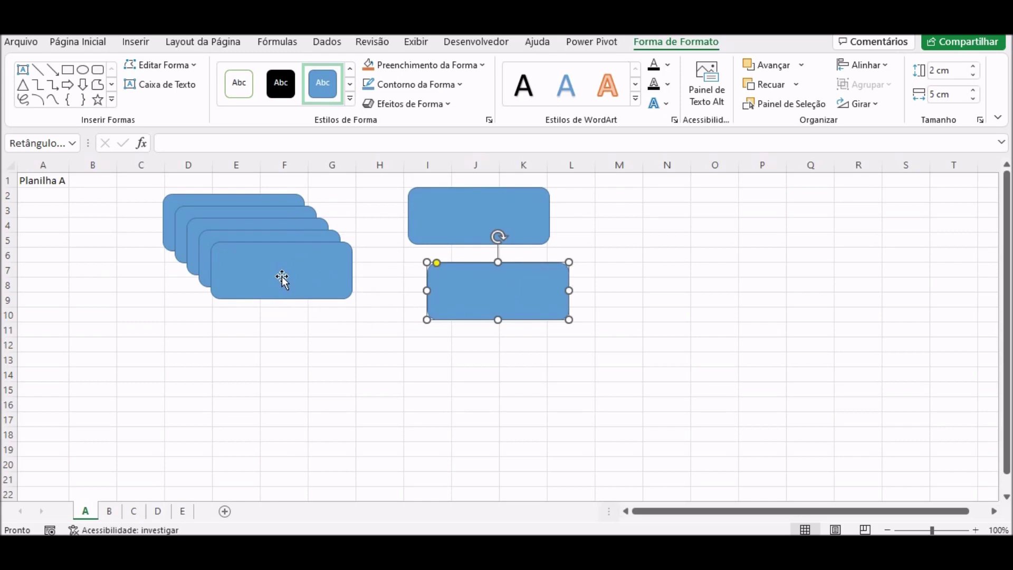
drag(282, 278, 235, 451)
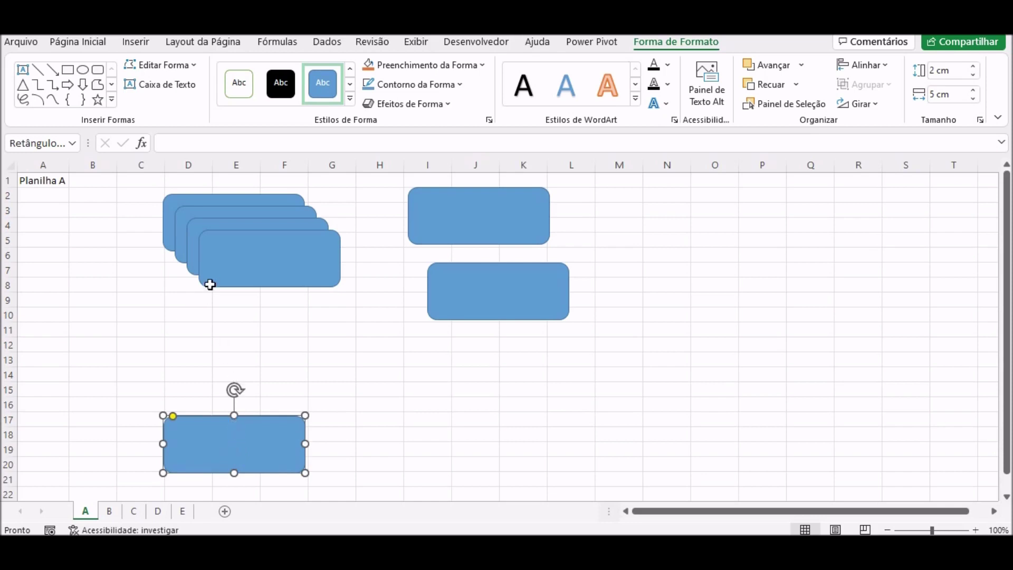
Ctrl-select all five stacked rectangles in columns D–F.
ctrl+click(244, 280)
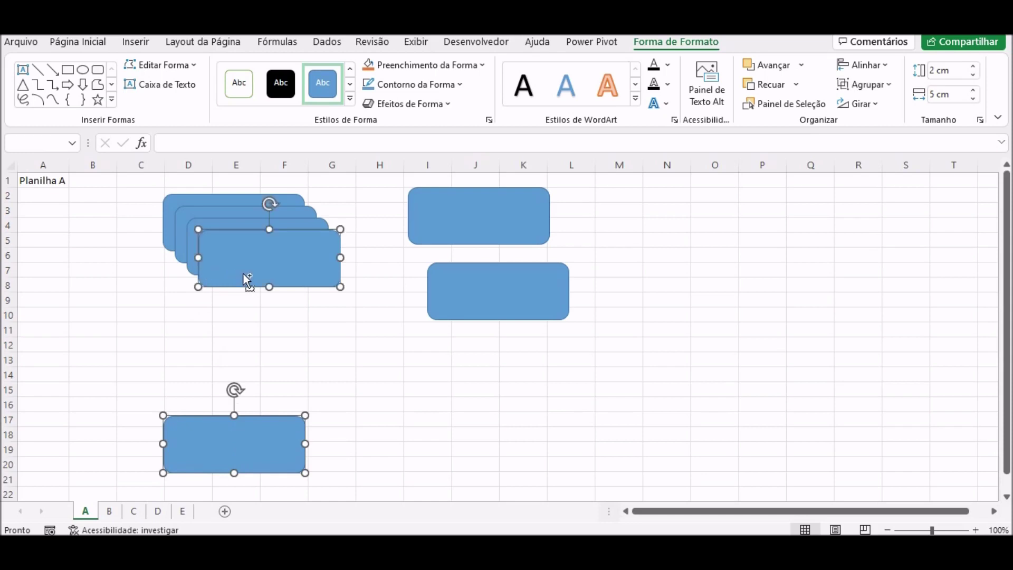
ctrl+click(188, 242)
ctrl+click(176, 230)
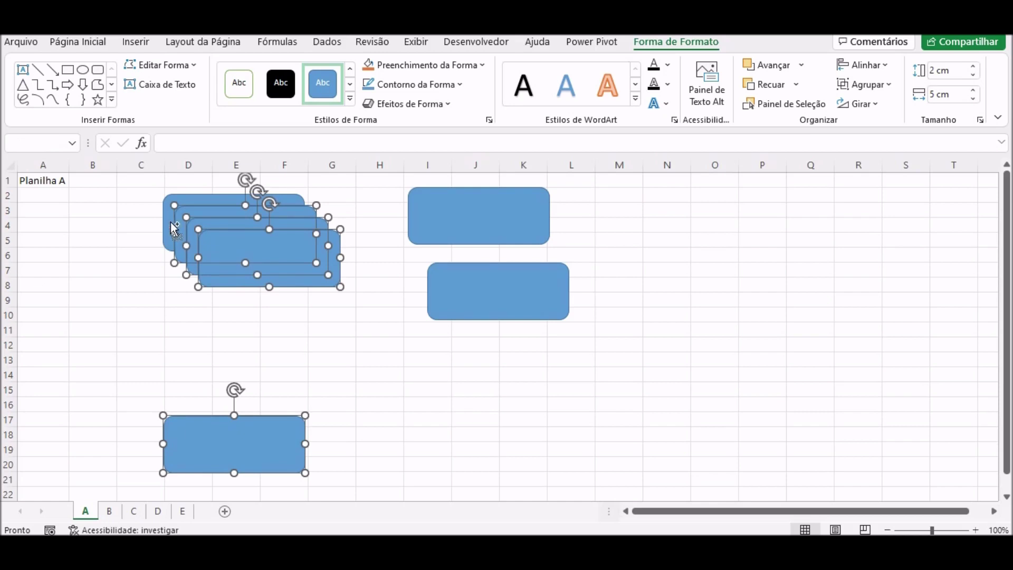
ctrl+click(174, 232)
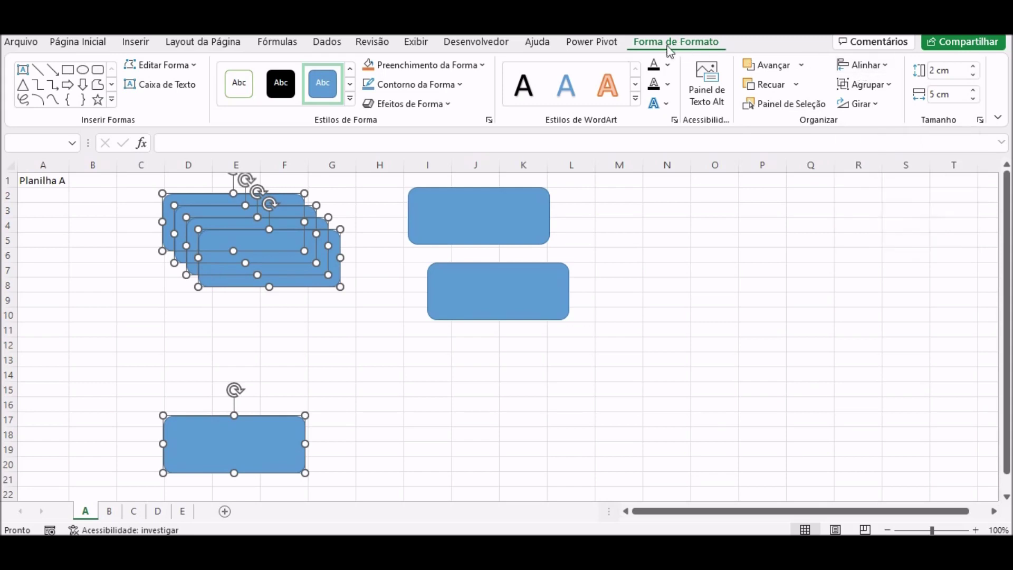
Apply Alinhar à Esquerda, then Distribuir na Vertical to the selected rectangles.
click(889, 71)
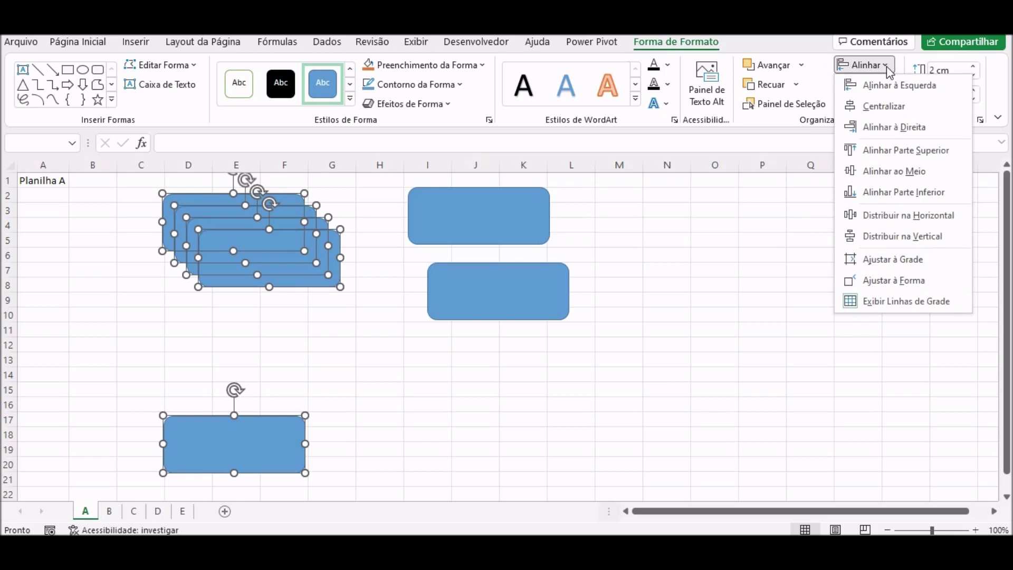
click(890, 86)
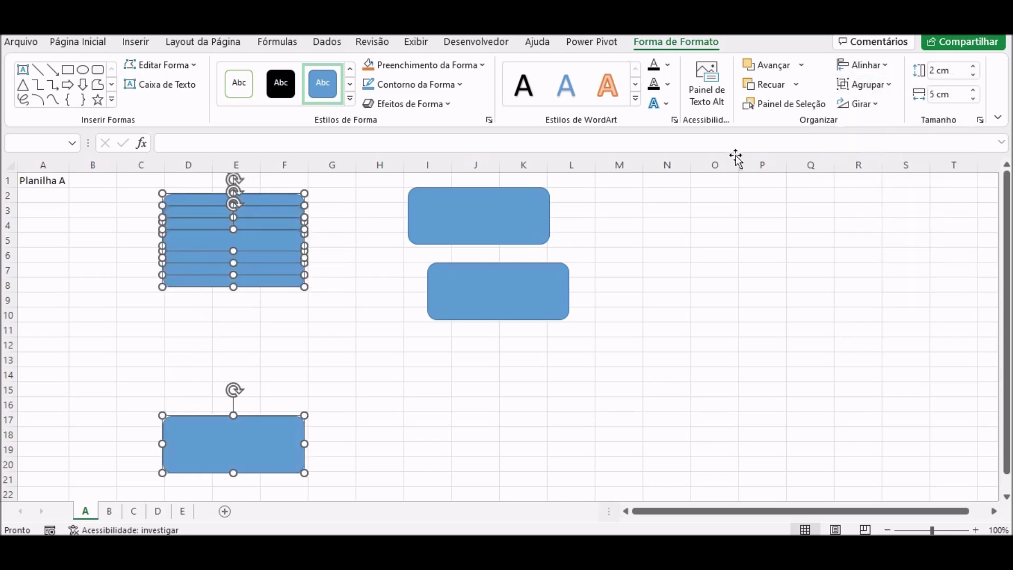
click(886, 66)
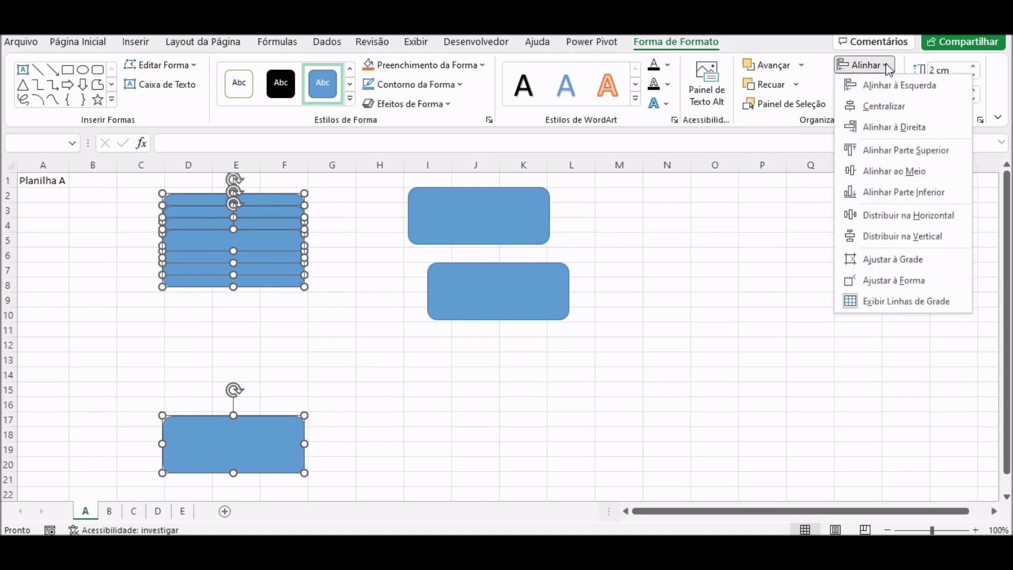
click(884, 237)
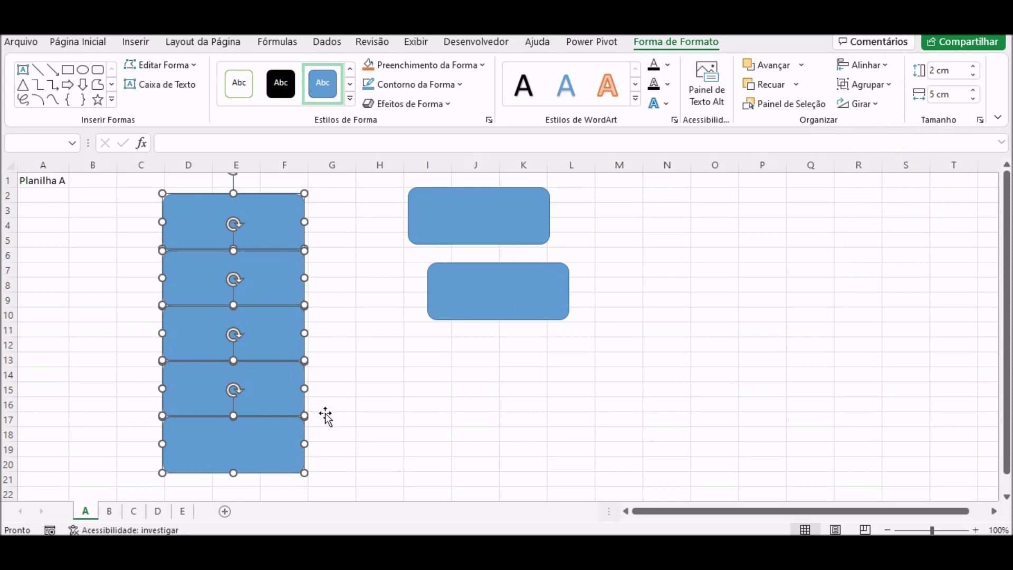
click(339, 336)
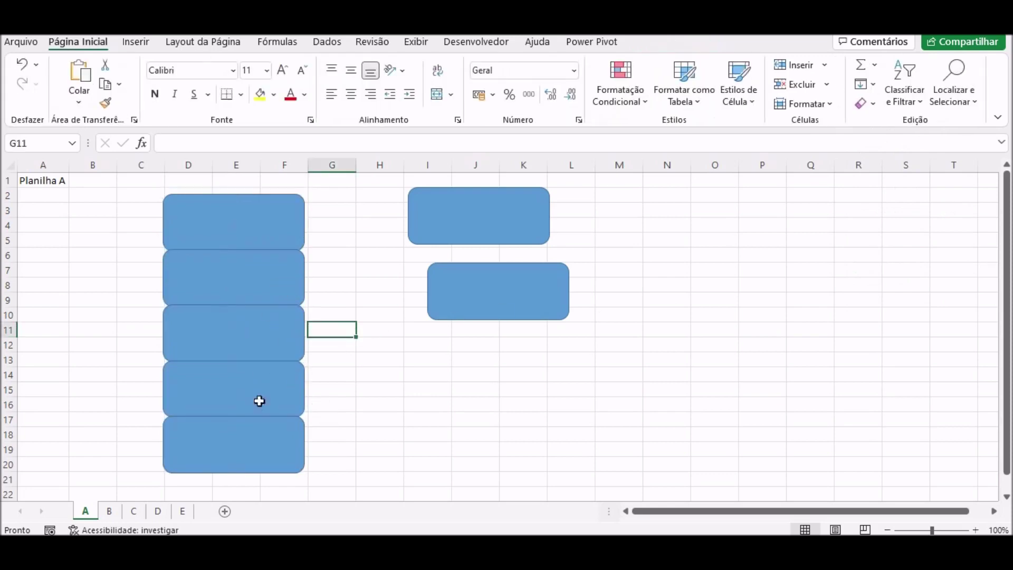
Nudge the top rectangle of the column up and the bottom one down.
click(220, 233)
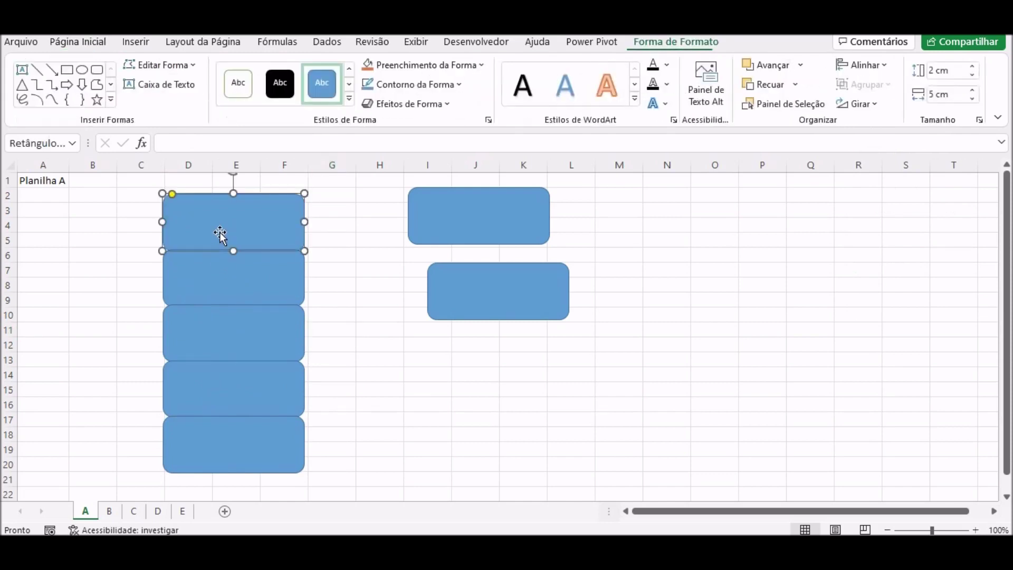
key(Up)
key(Up)
key(Up)
key(Up)
key(Up)
key(Up)
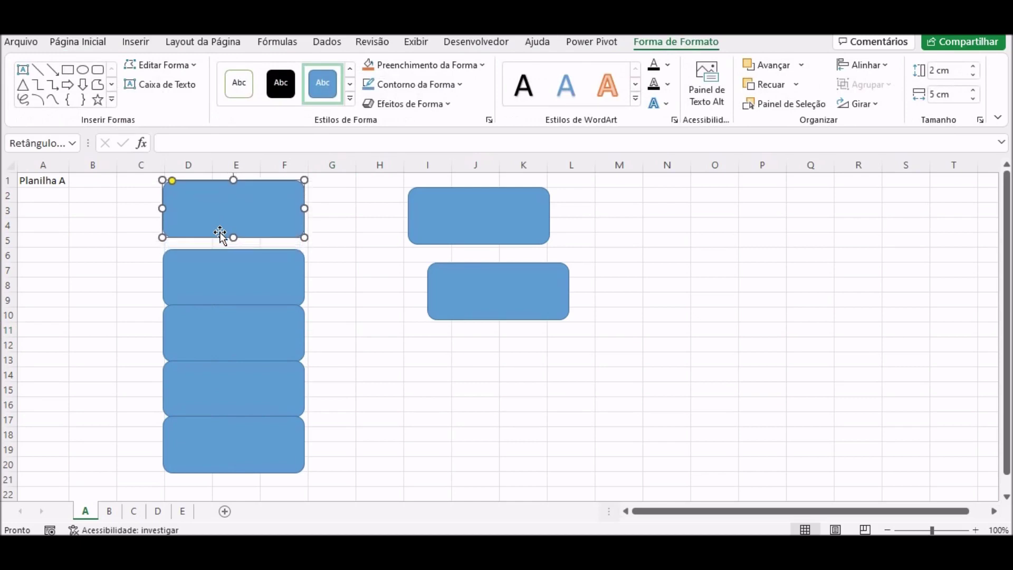
key(Up)
key(Up)
click(218, 440)
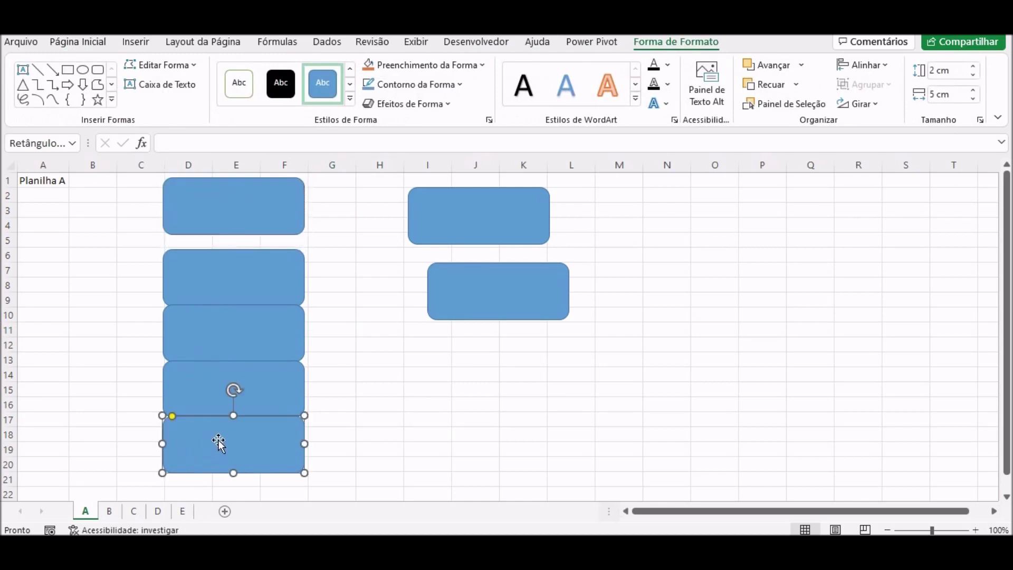
key(Down)
key(Down)
key(Down)
key(Down)
key(Down)
key(Down)
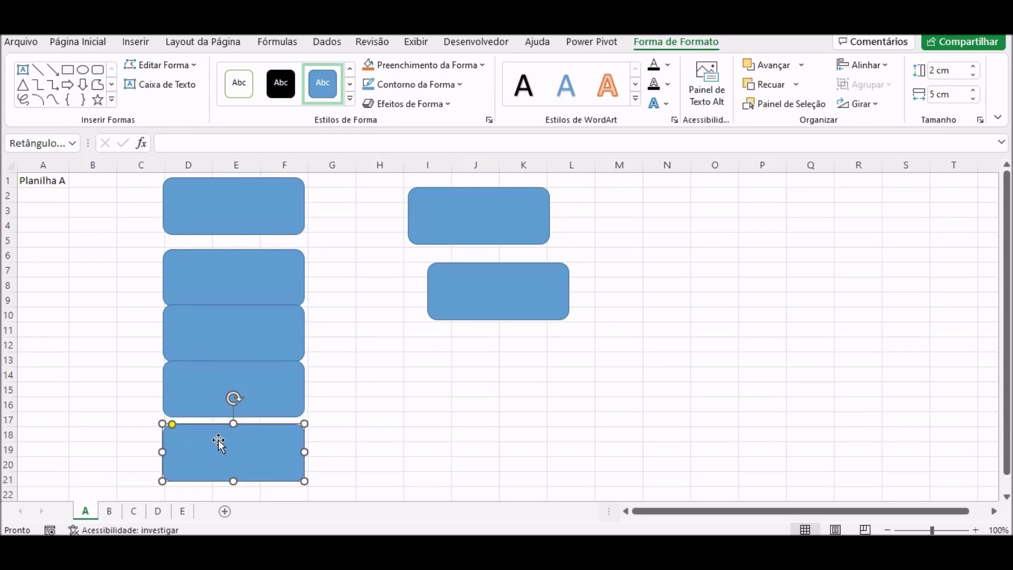
key(Down)
key(Down)
key(Down)
key(Down)
key(Down)
key(Down)
key(Down)
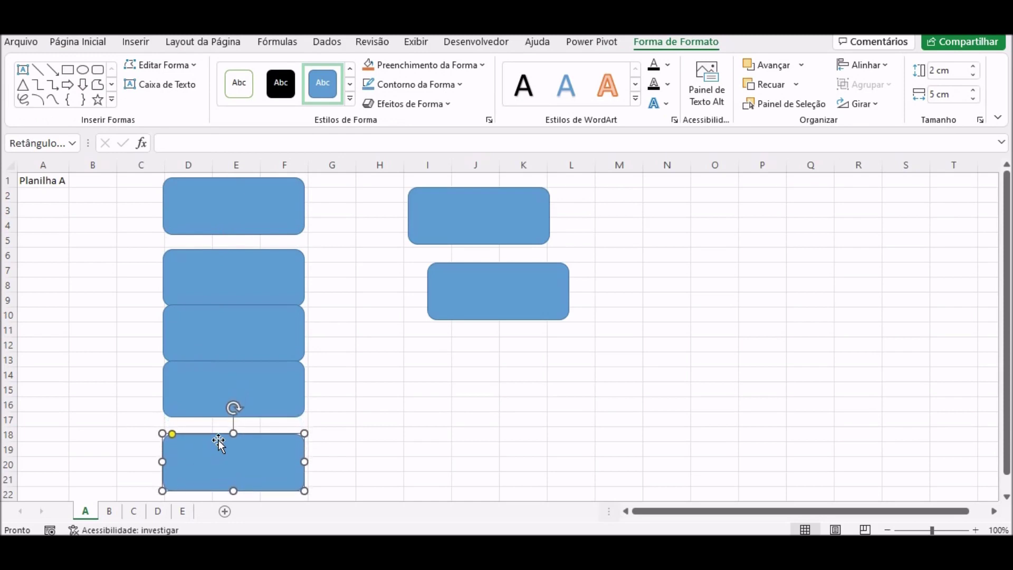
Redistribute the five column rectangles evenly top to bottom.
shift+click(207, 385)
shift+click(207, 353)
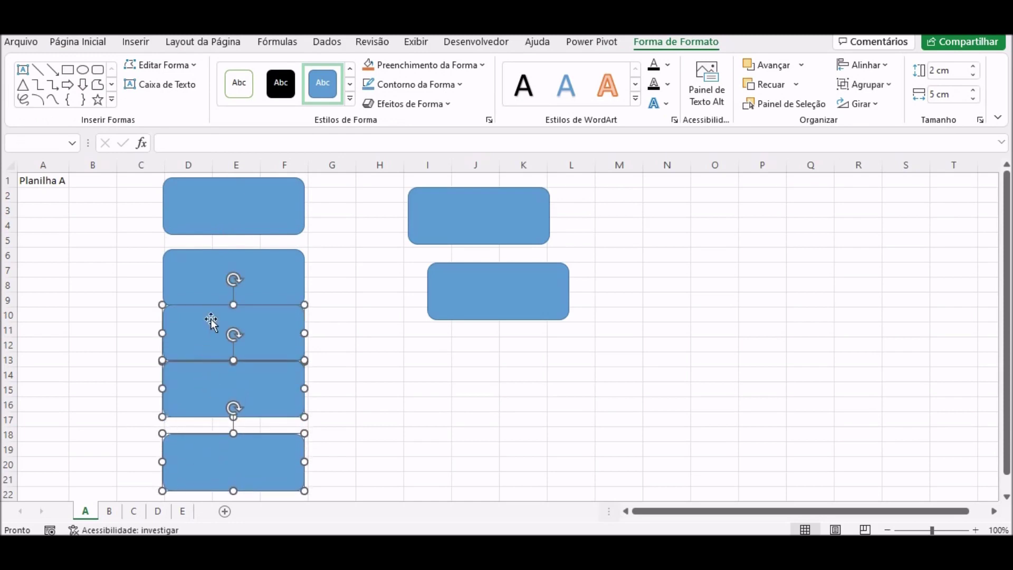
shift+click(211, 290)
shift+click(222, 207)
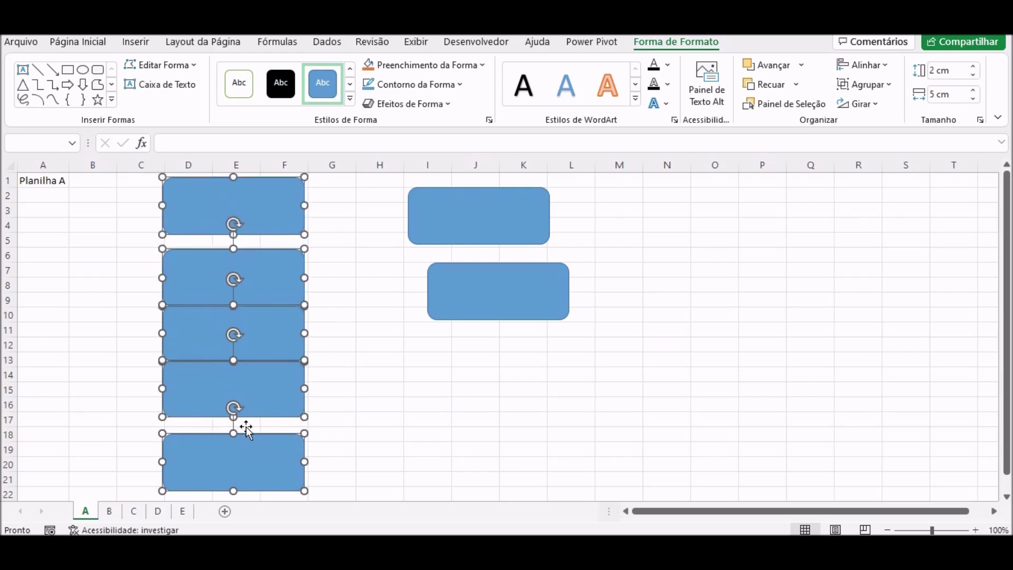
click(875, 64)
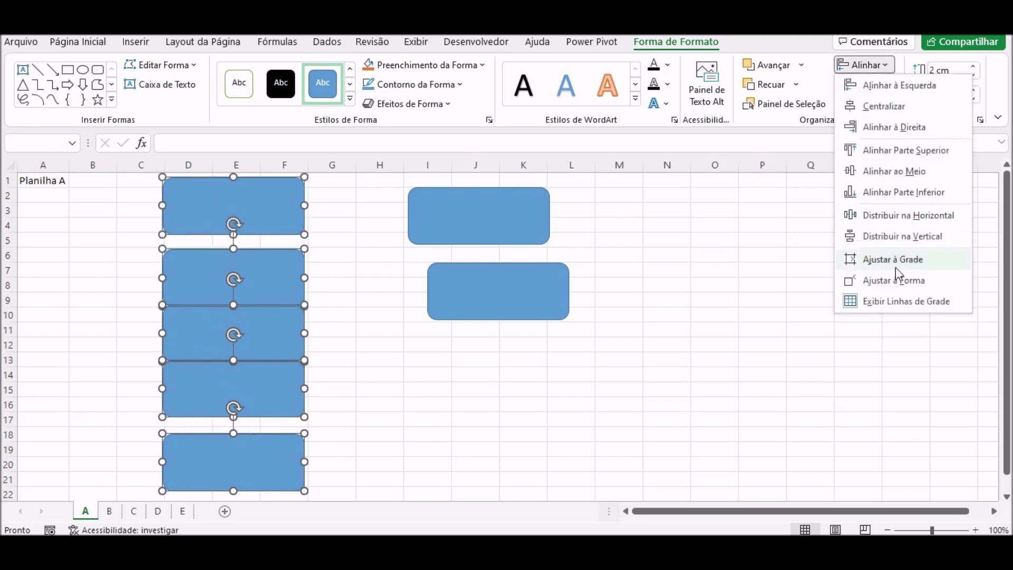
click(876, 237)
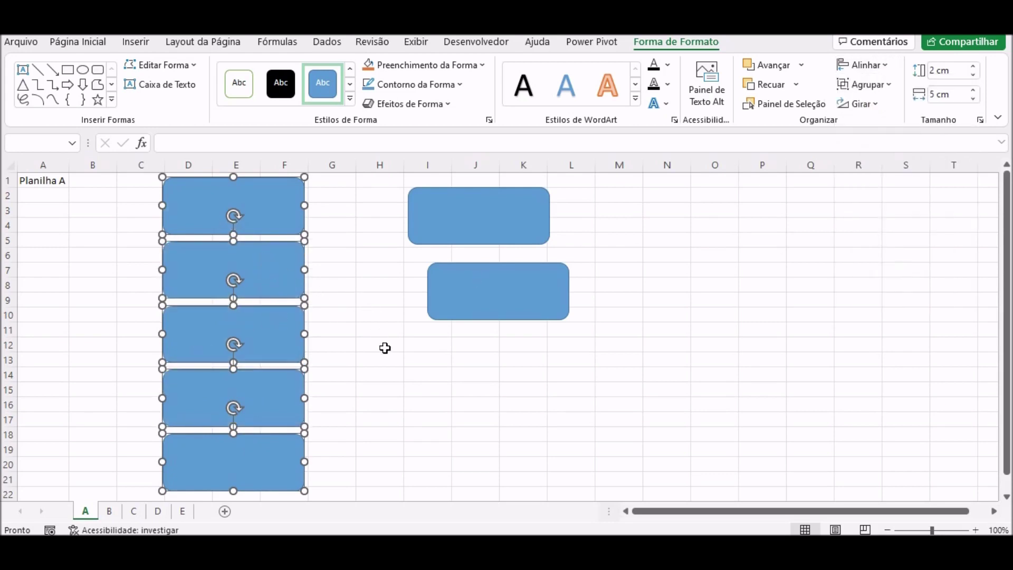
click(384, 348)
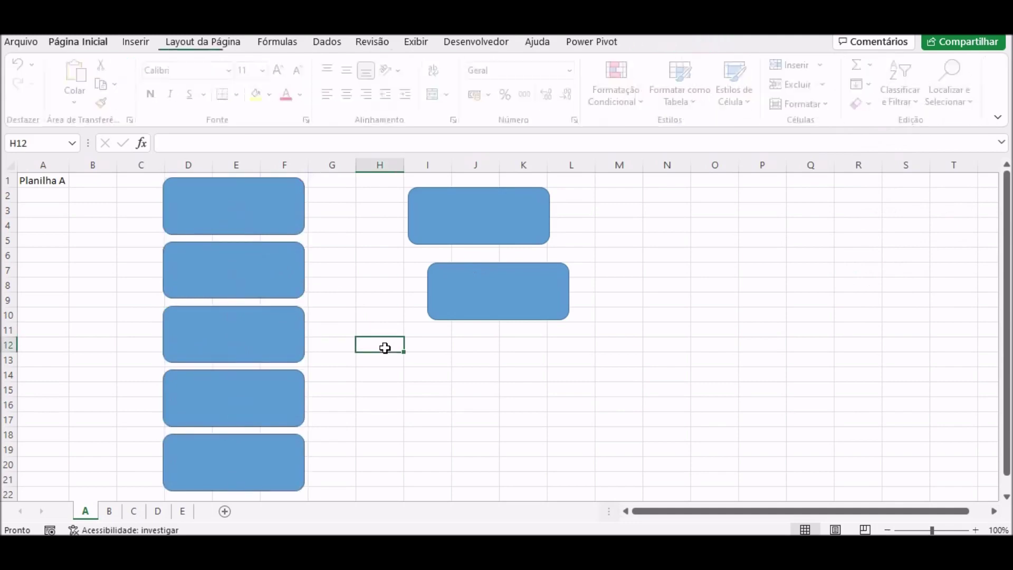
Try middle-aligning the two top rectangles, then undo it.
click(243, 204)
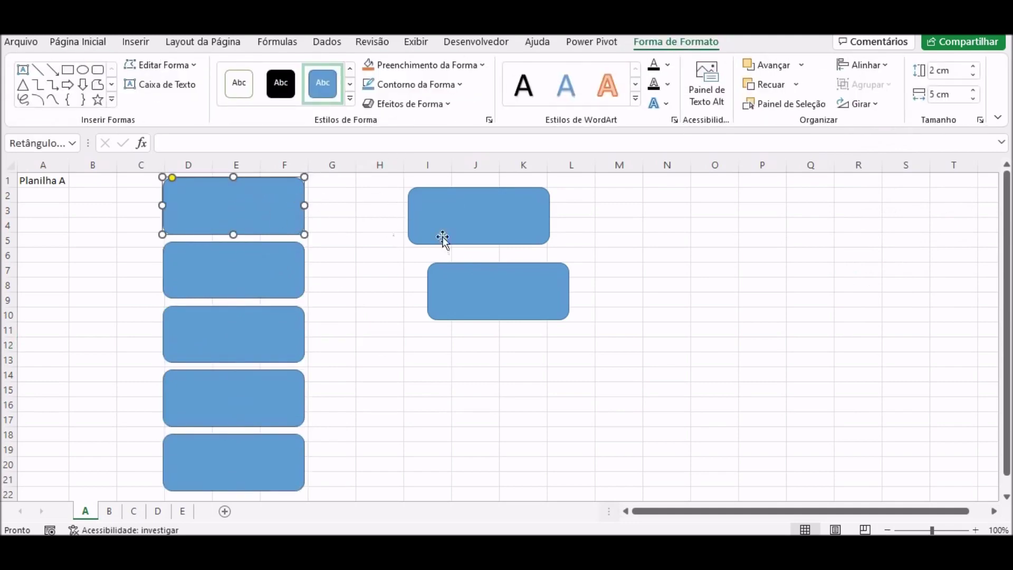
ctrl+click(473, 220)
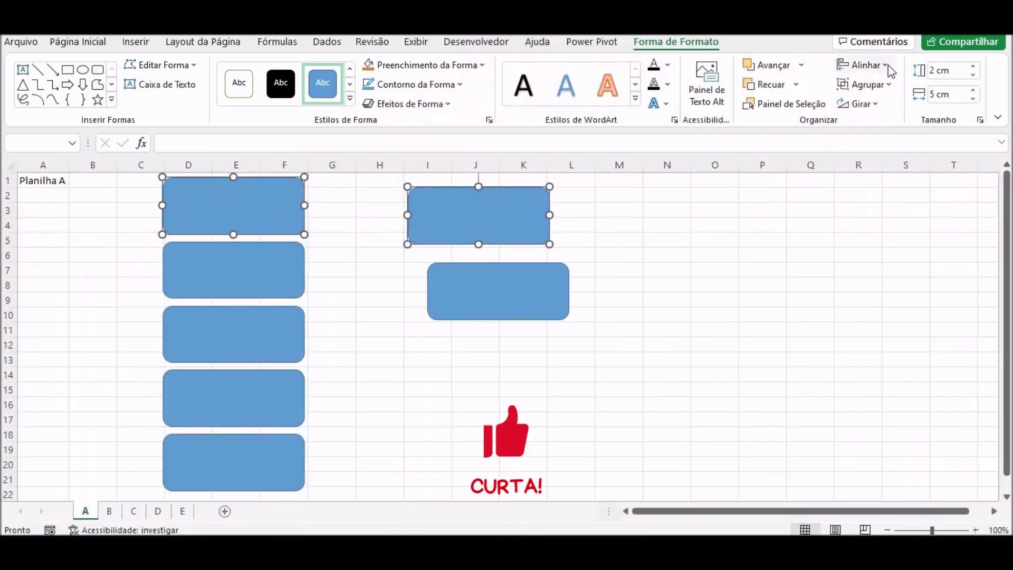
click(887, 65)
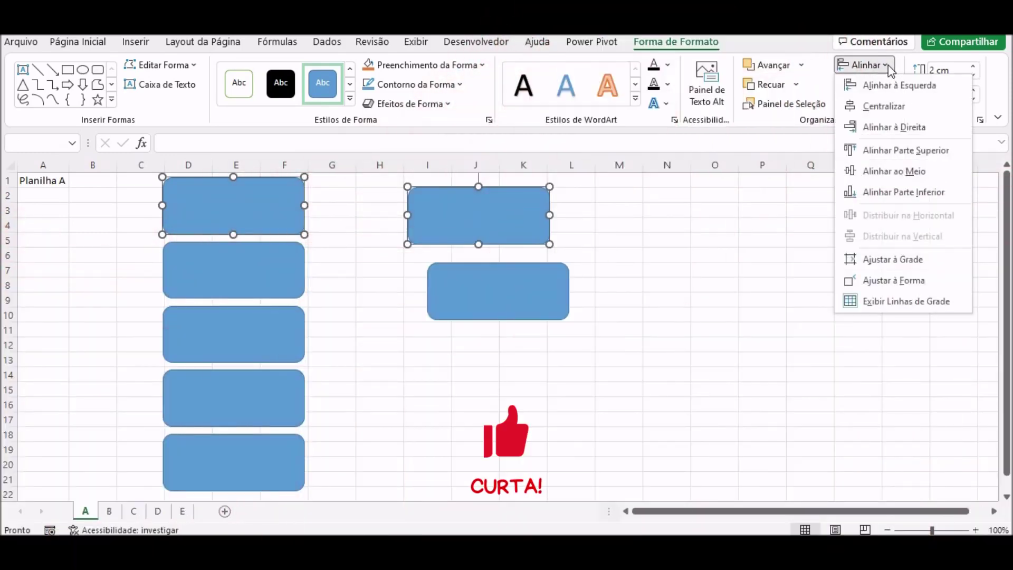
click(904, 171)
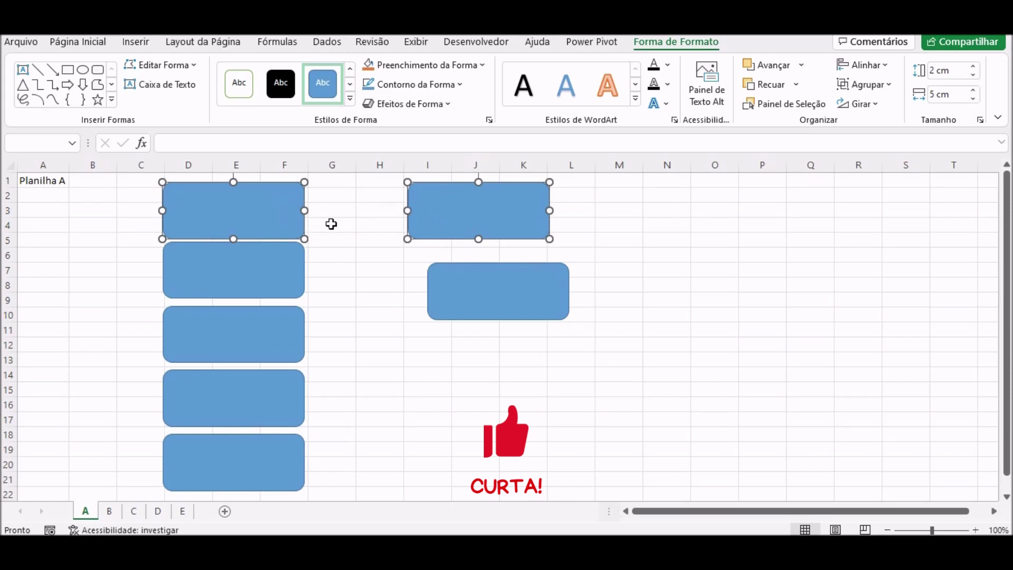
key(ctrl+z)
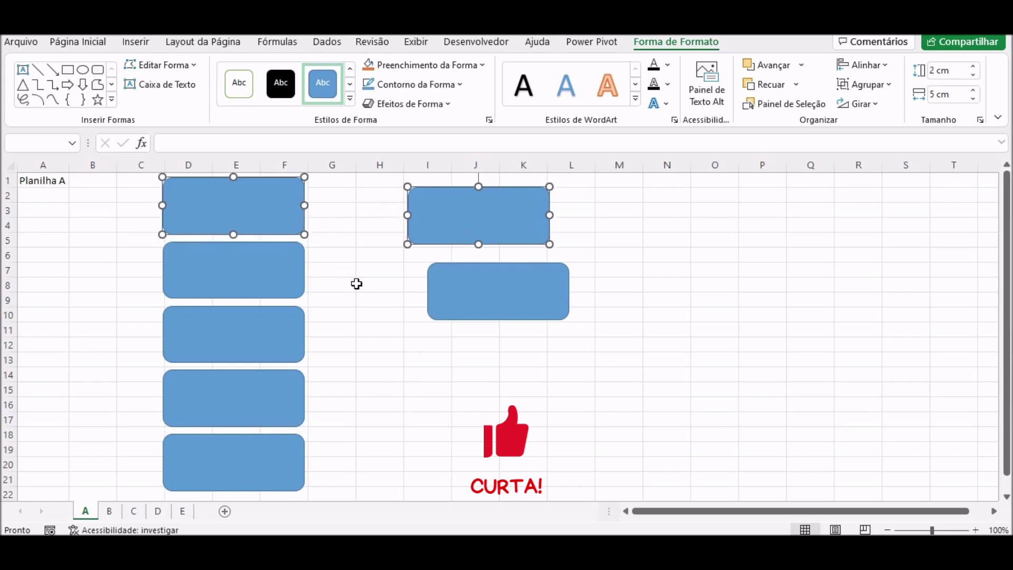
click(355, 279)
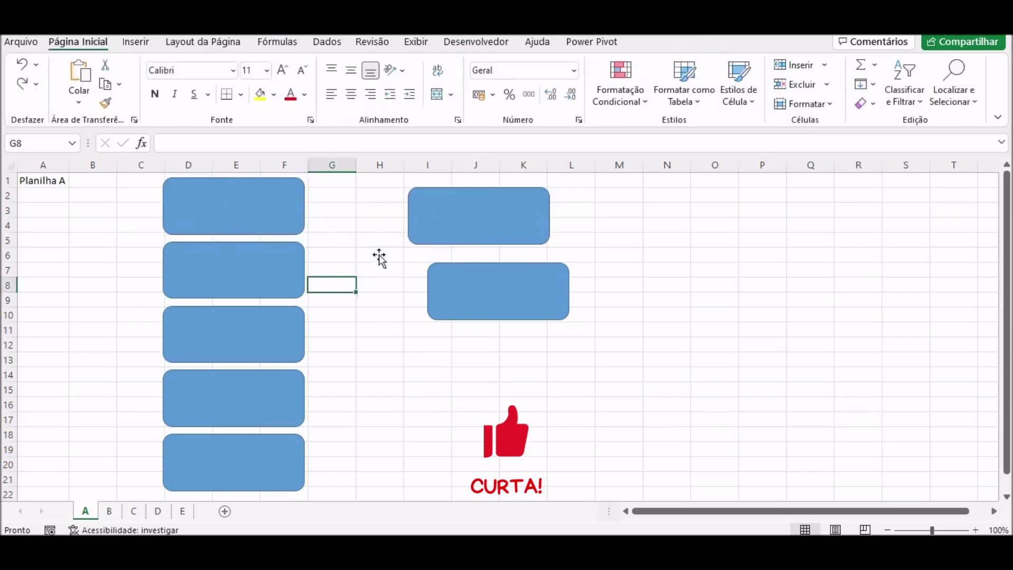
Align the top-right rectangle's top with the top-left rectangle.
click(452, 219)
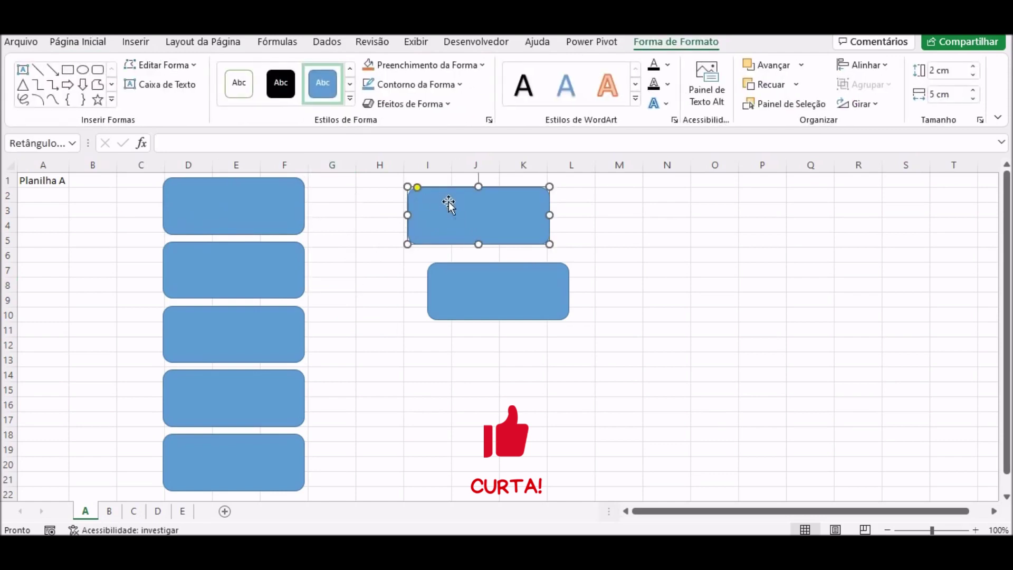
ctrl+click(274, 209)
click(885, 68)
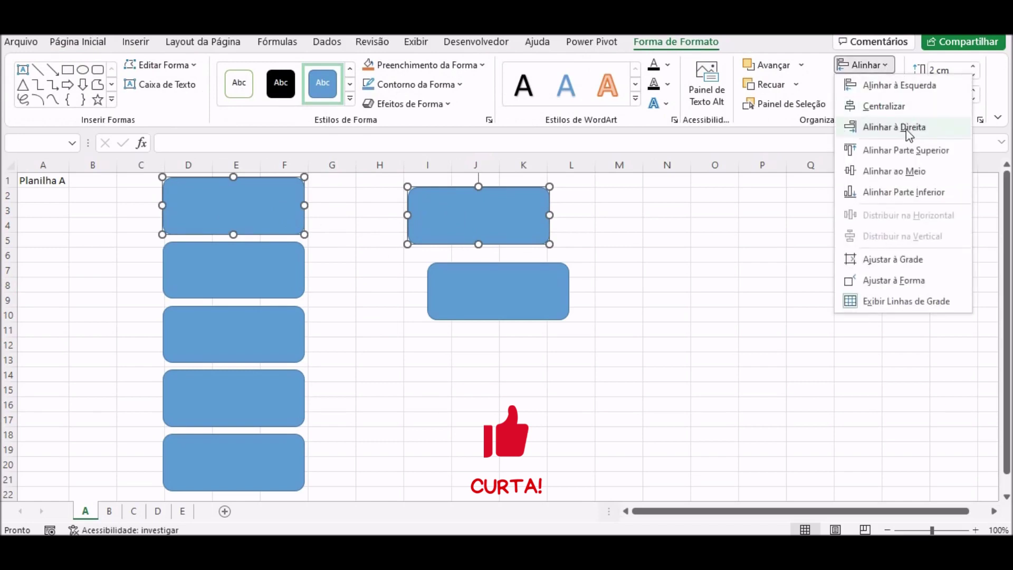
click(921, 154)
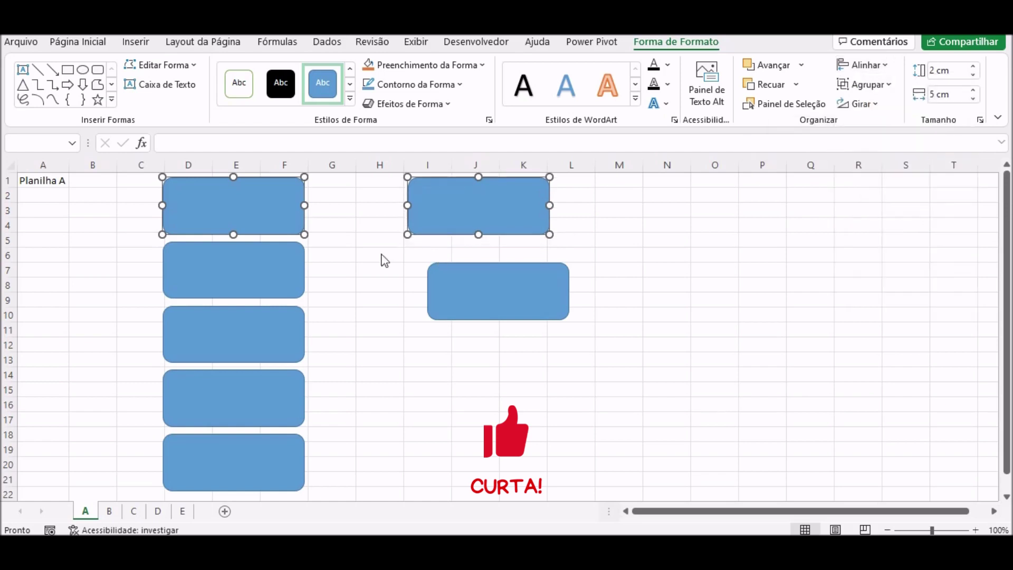
Align the lower right rectangle's top with the second left-column rectangle.
click(265, 284)
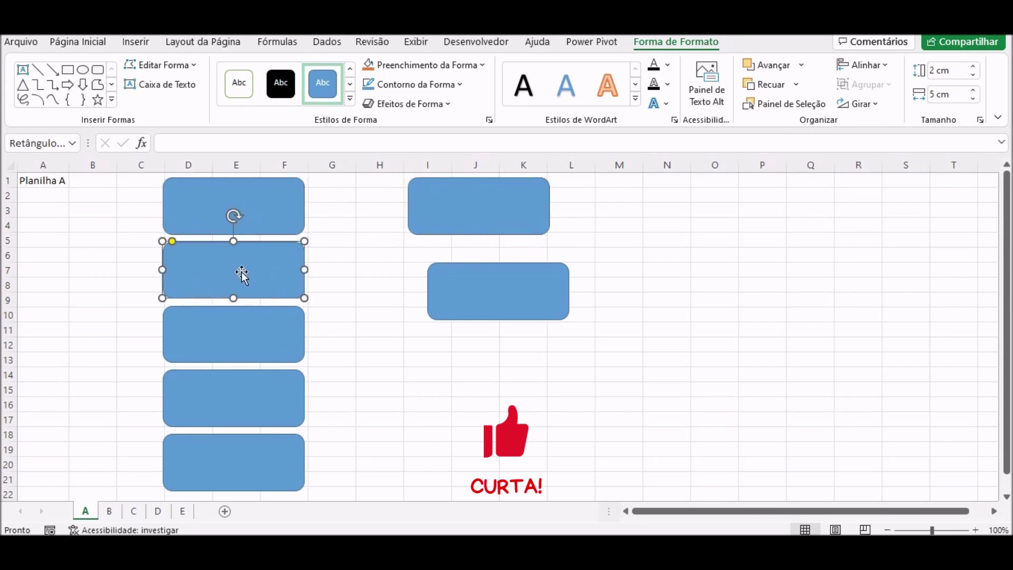
ctrl+click(478, 295)
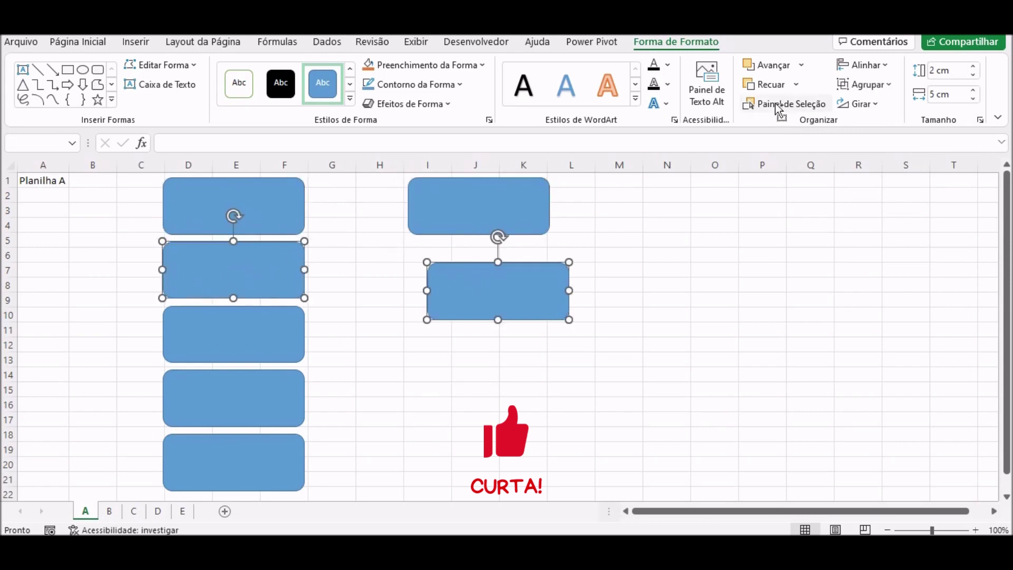
click(865, 65)
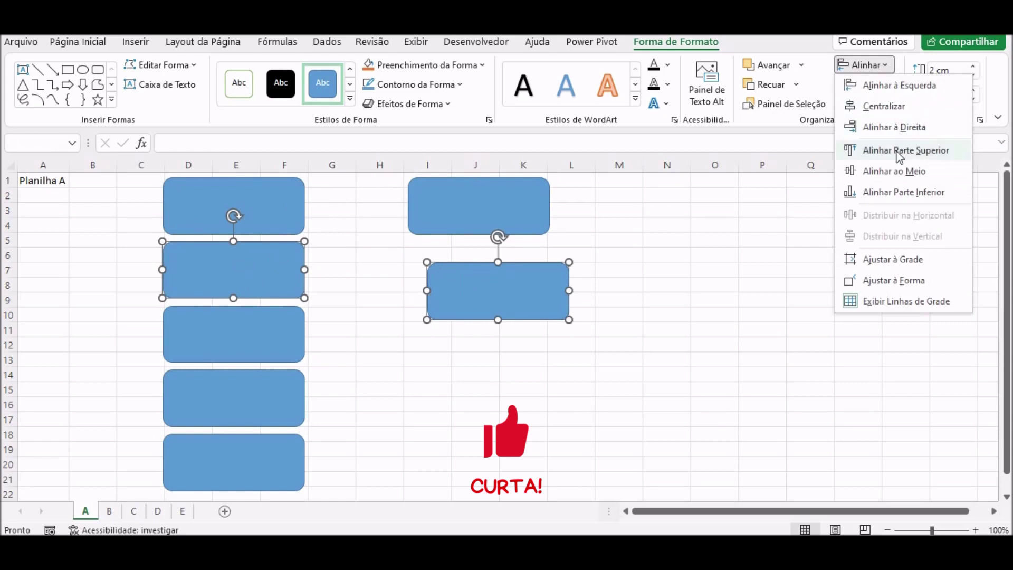
click(900, 153)
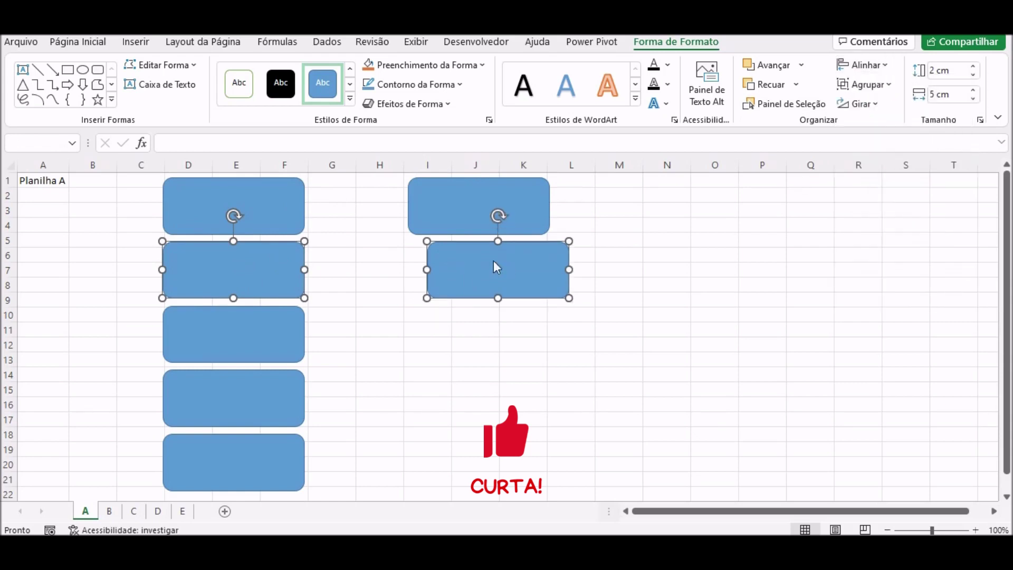
Give both right-hand rectangles a common left edge with Alinhar à Esquerda, then click K17.
click(434, 217)
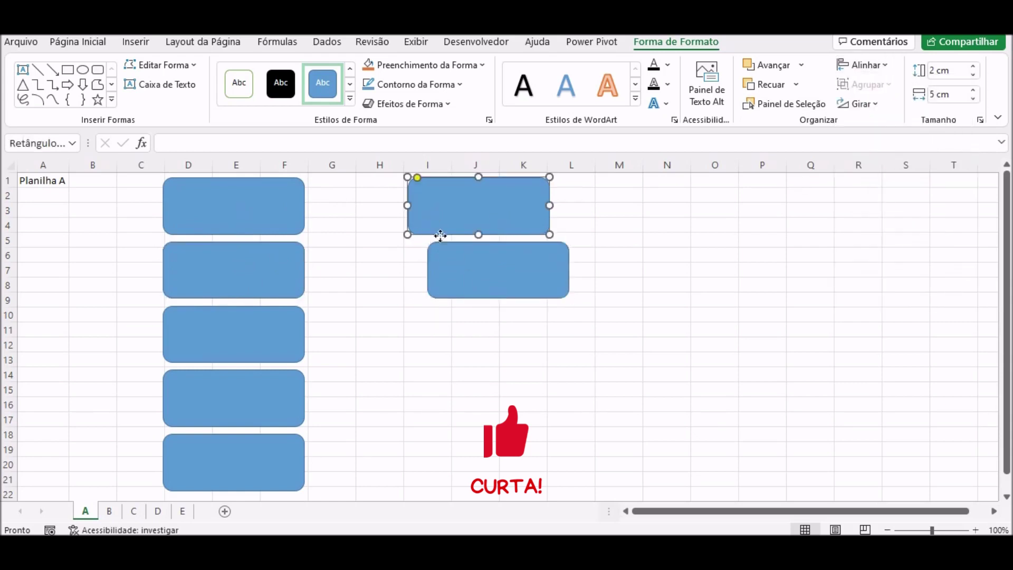
shift+click(448, 271)
click(870, 65)
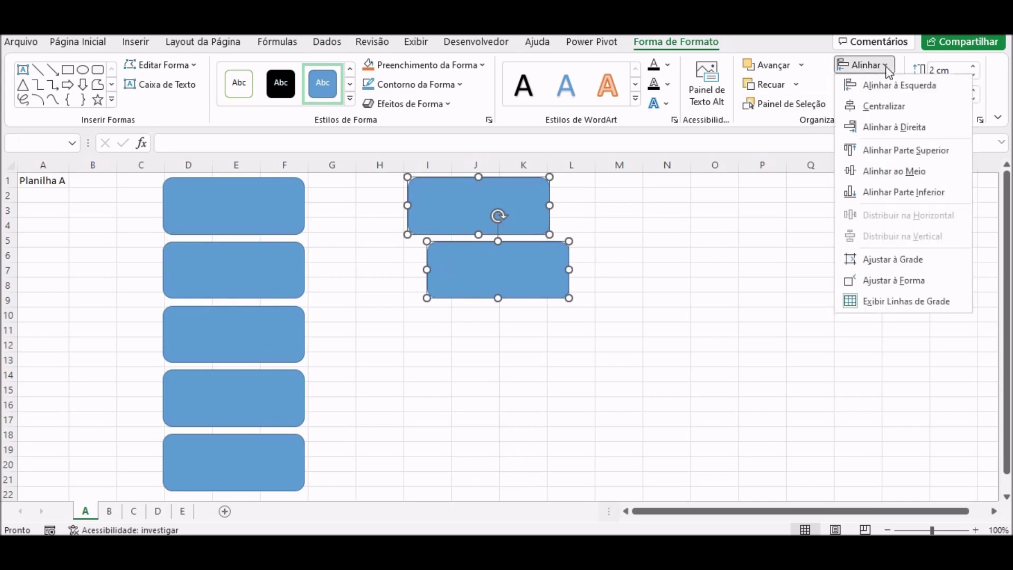
click(883, 90)
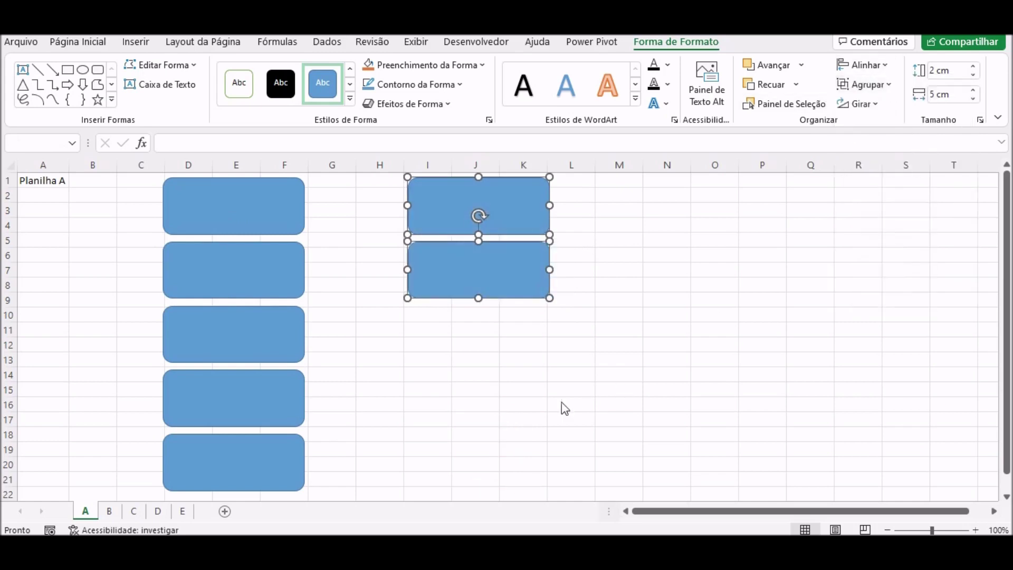
click(518, 417)
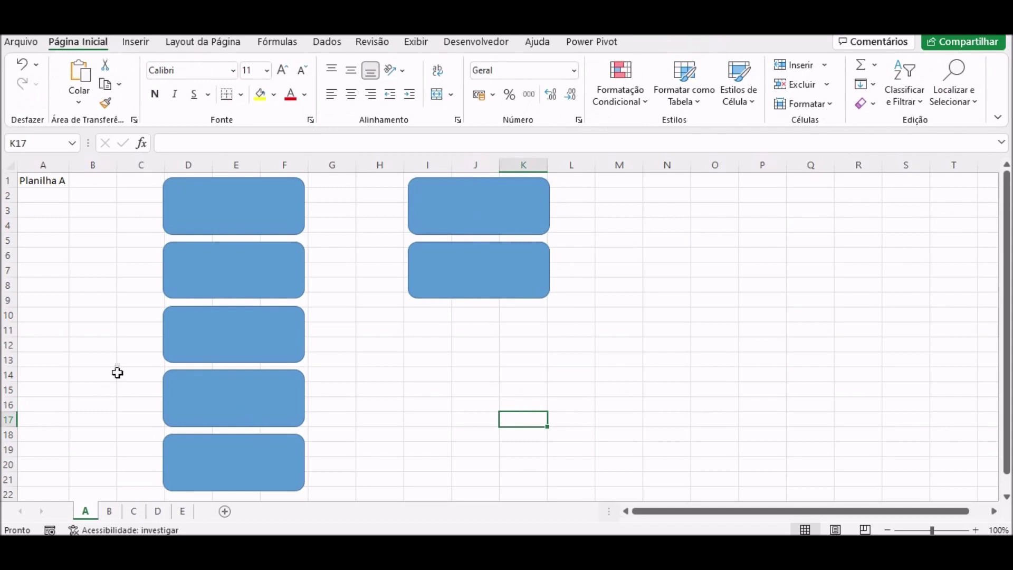
Label the five left shapes PLANILHA A, PLANILHA B, PLANILHA C, PLANILHA D and PLANILHA E.
click(213, 216)
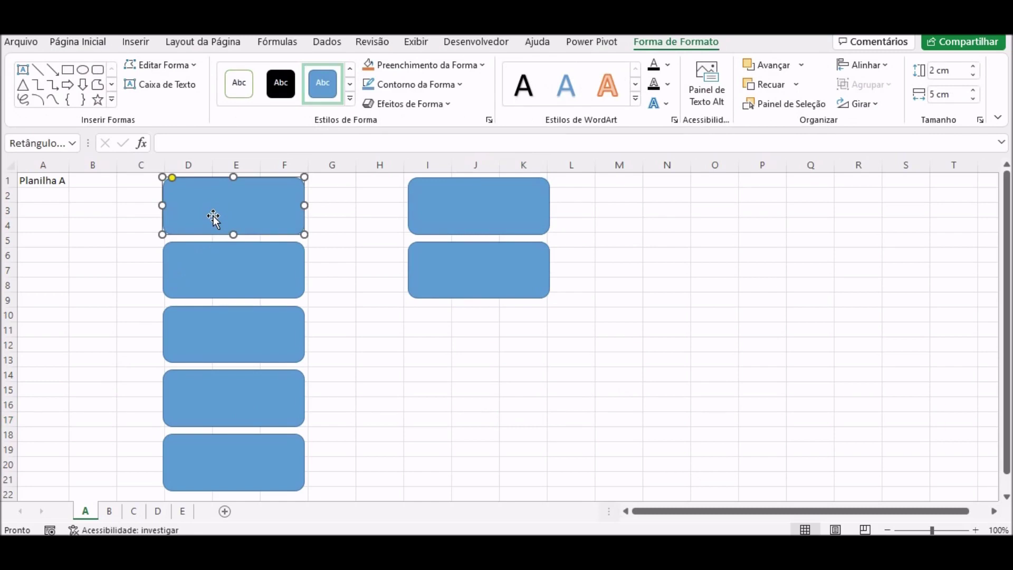
text(PLANILHA A)
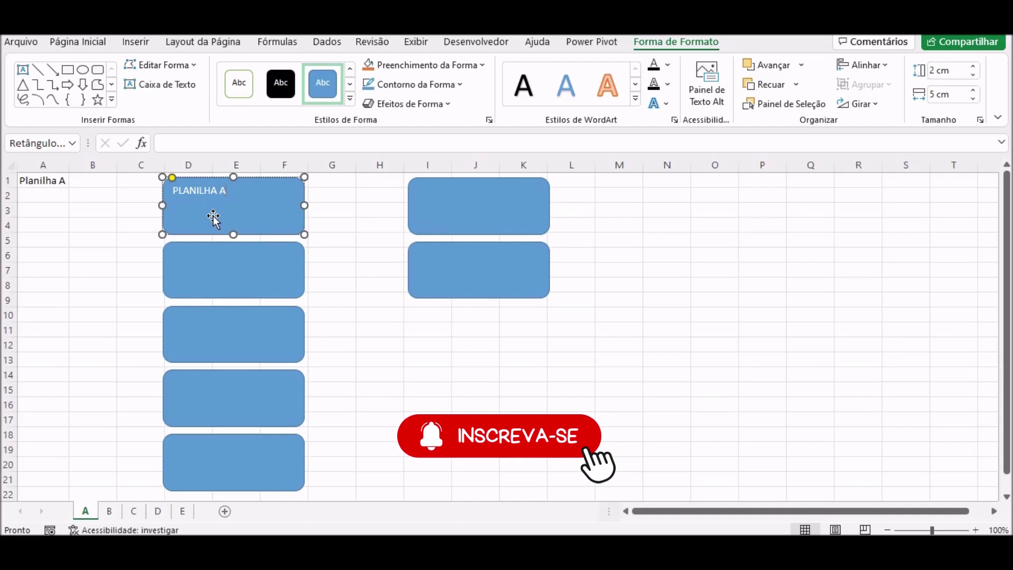
click(217, 264)
text(PLN)
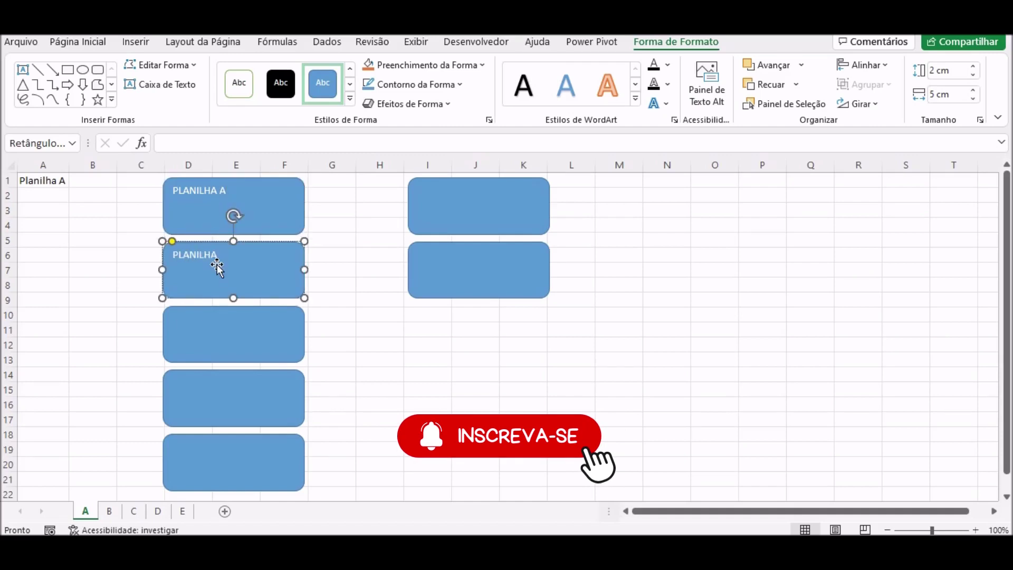
text(B)
click(221, 336)
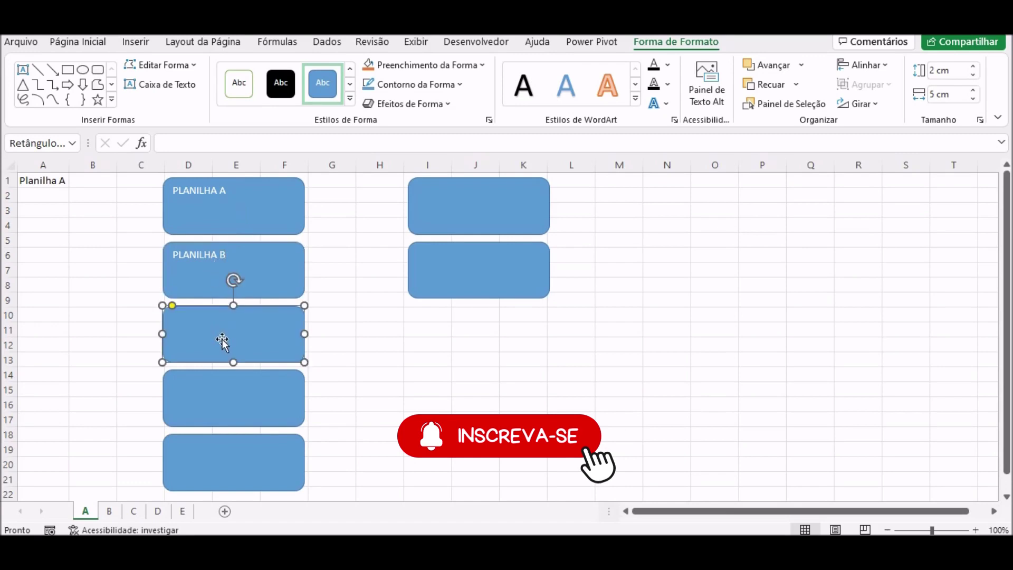
text(PLANILHA C)
click(223, 391)
text(P)
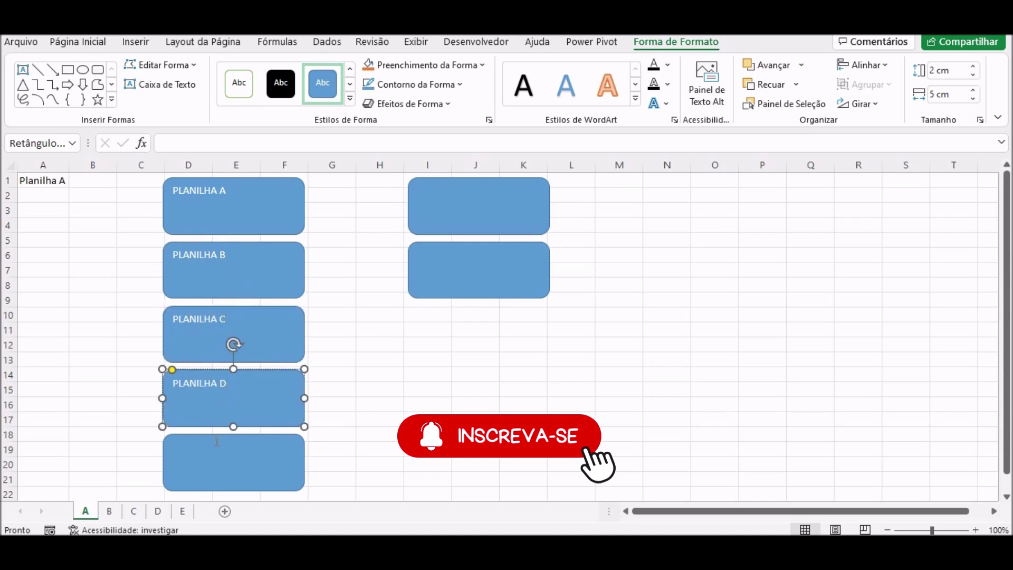
click(217, 459)
text(PLANILHA E)
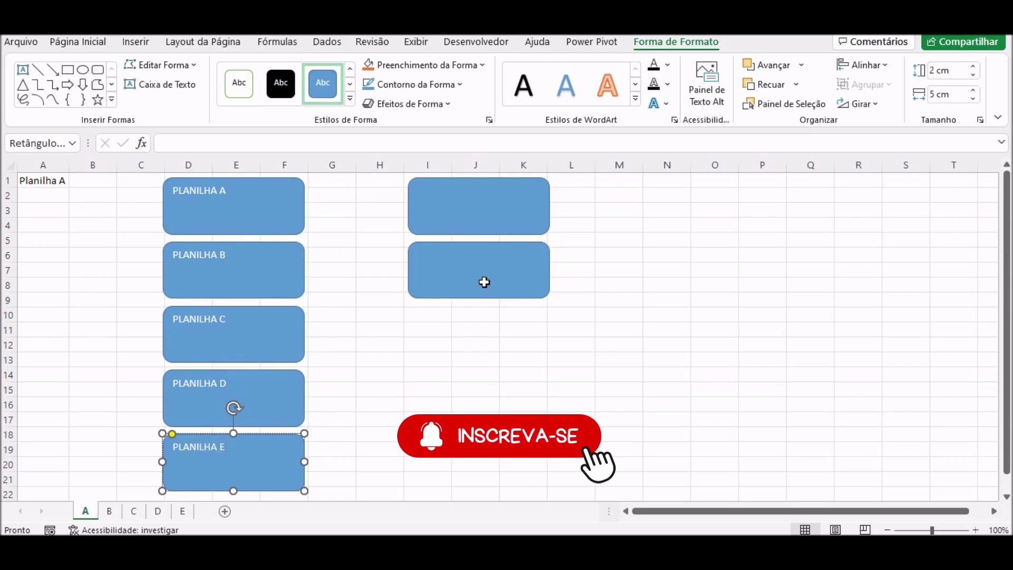
Label the upper right shape VAI PARA and the lower right shape PREENCHE.
click(482, 208)
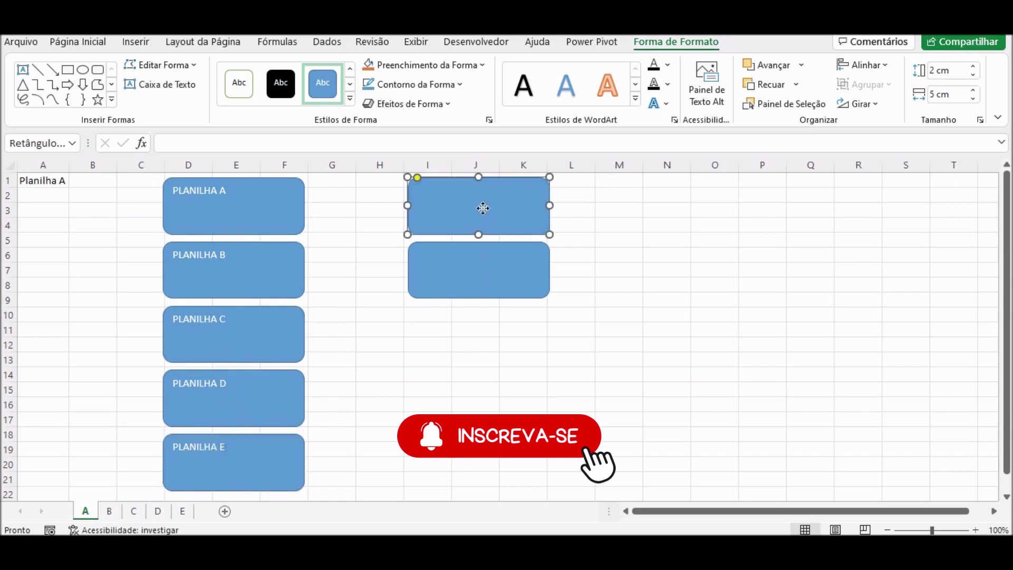
text(VAI PARA)
click(471, 258)
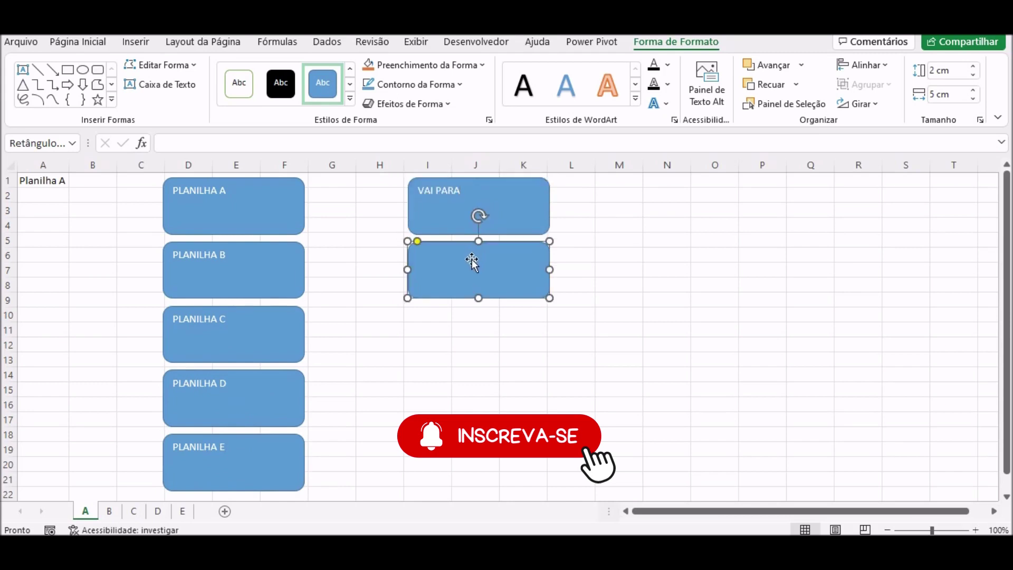
text(PREENCHE)
click(423, 393)
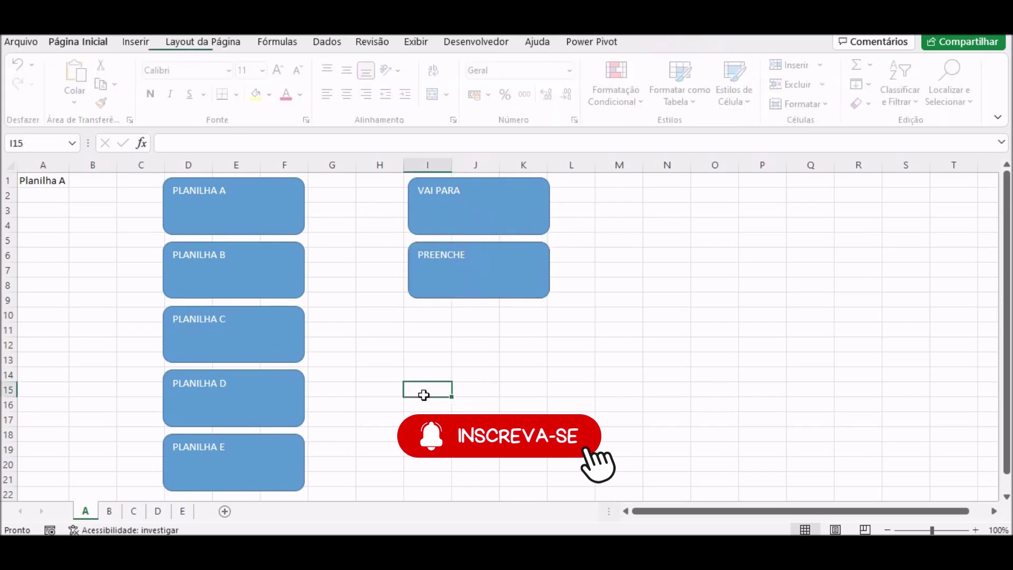
Select all seven shapes: PLANILHA A–E, PREENCHE and VAI PARA.
click(278, 215)
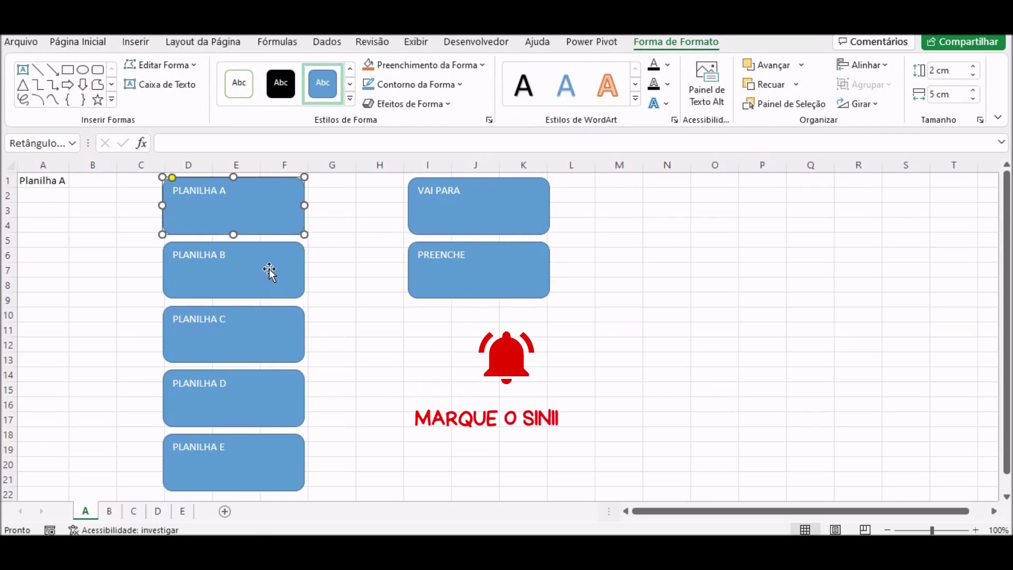
click(350, 83)
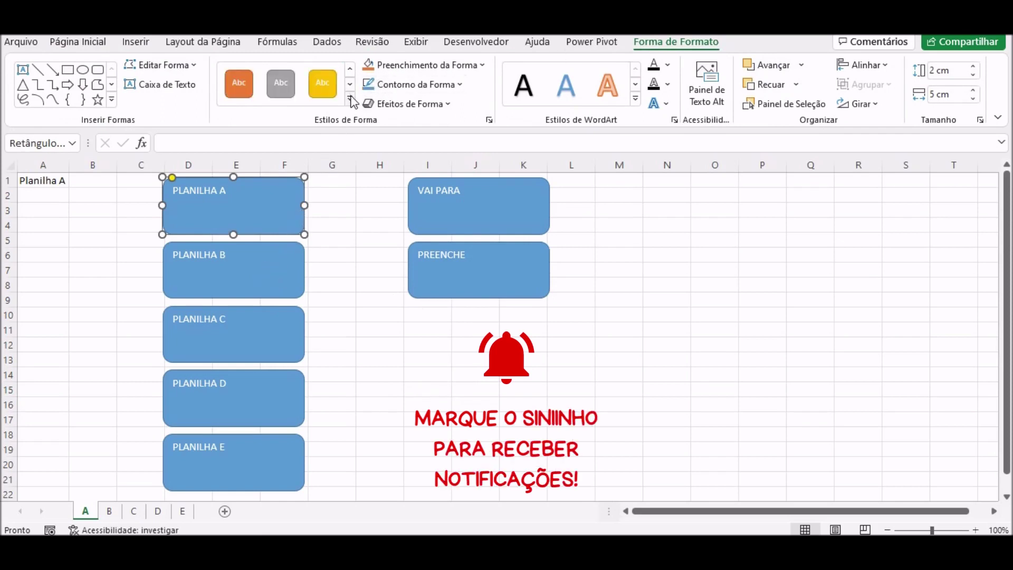
click(350, 99)
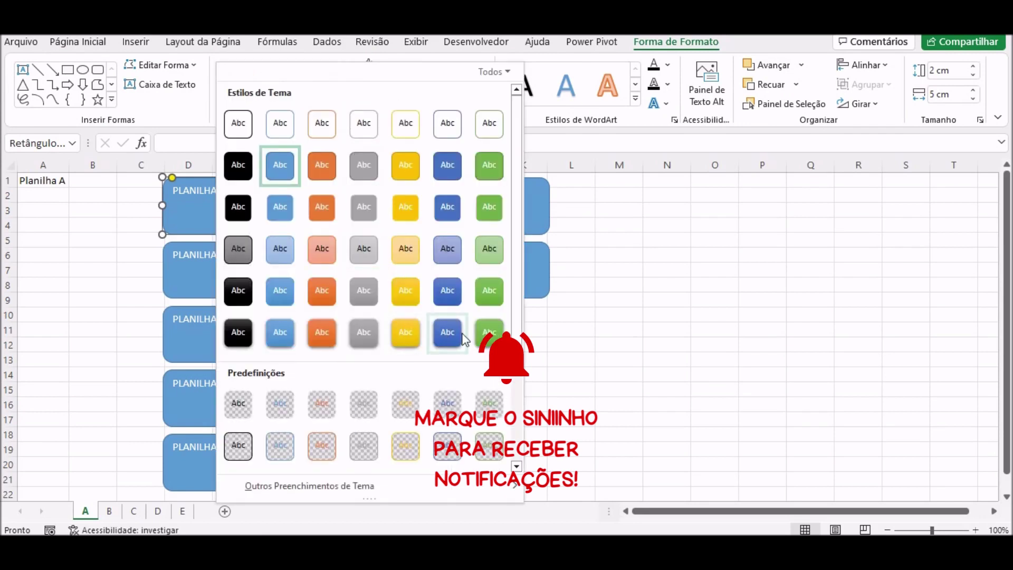
click(599, 362)
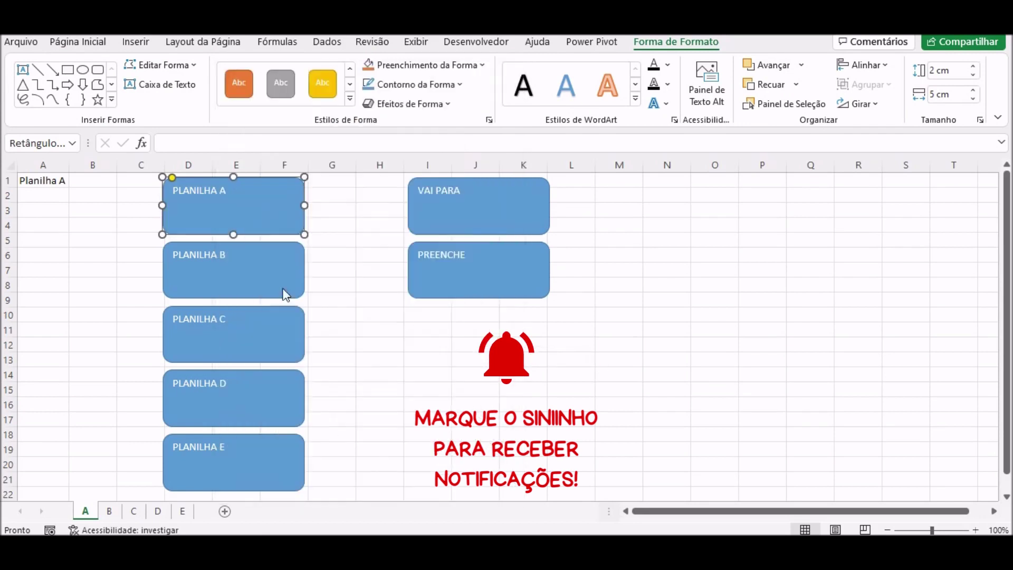
ctrl+click(221, 247)
ctrl+click(220, 357)
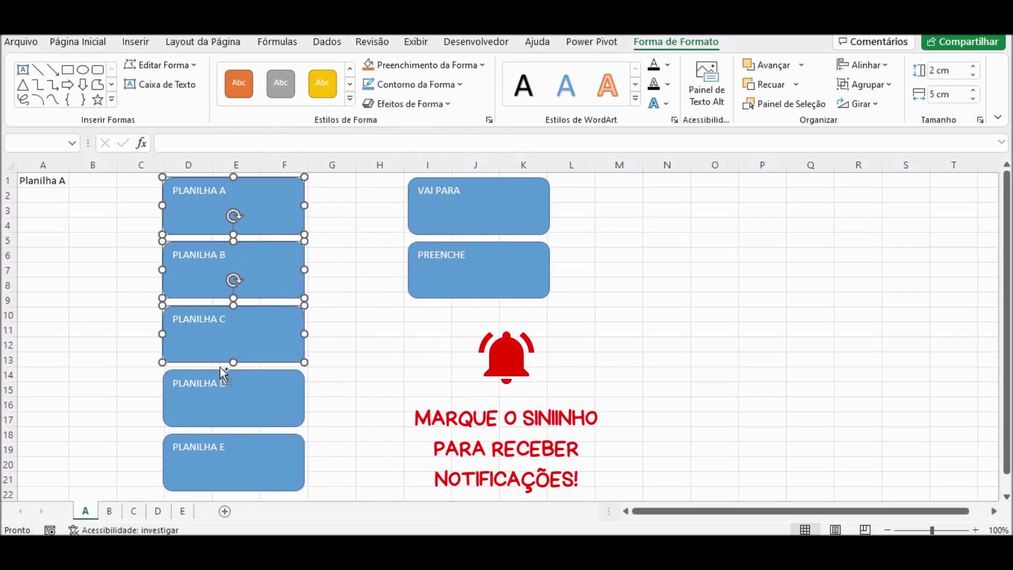
ctrl+click(220, 420)
ctrl+click(227, 465)
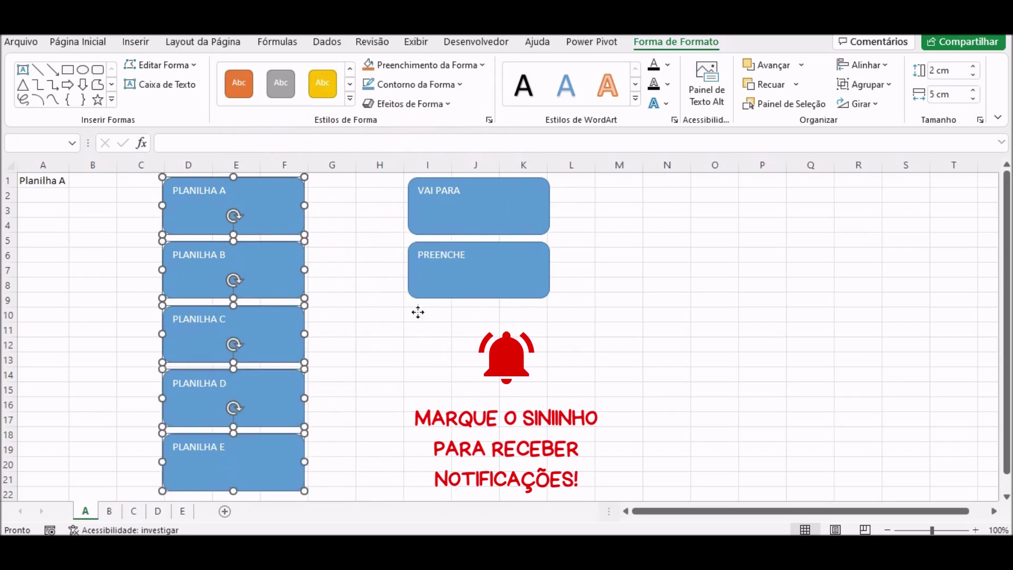
ctrl+click(452, 280)
ctrl+click(464, 213)
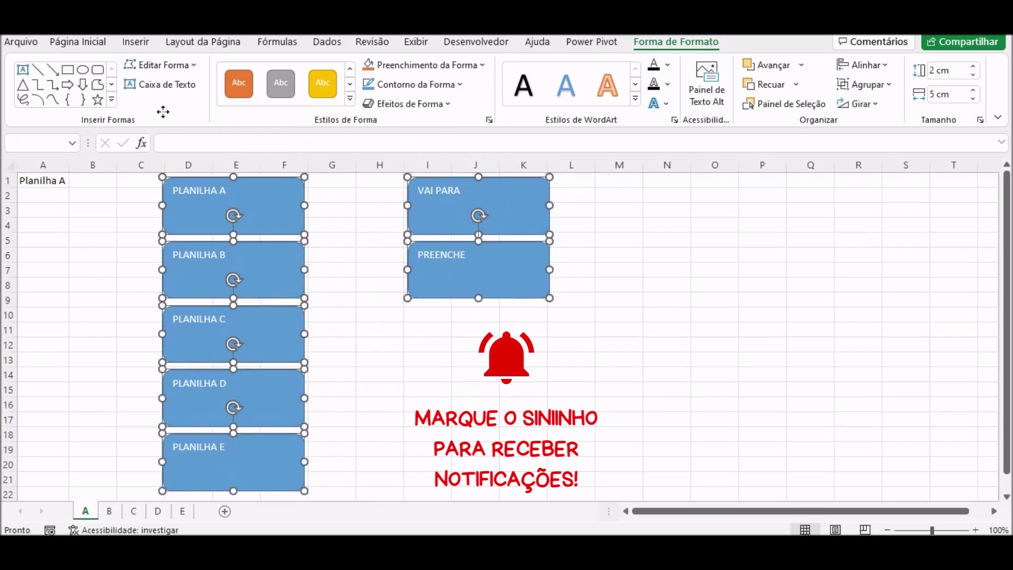
Center the label text vertically and horizontally in the selected shapes.
click(77, 42)
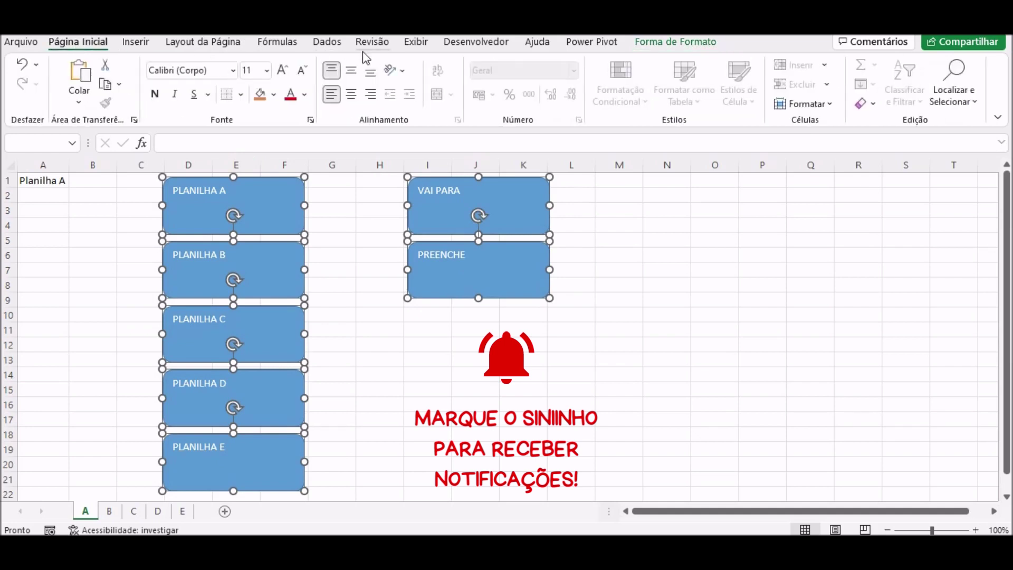
click(352, 70)
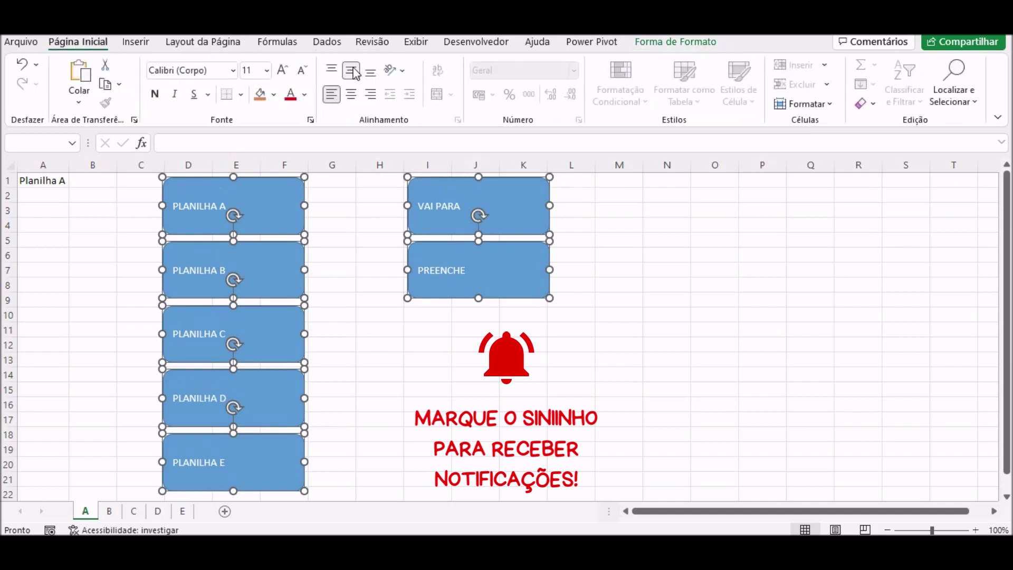
click(350, 95)
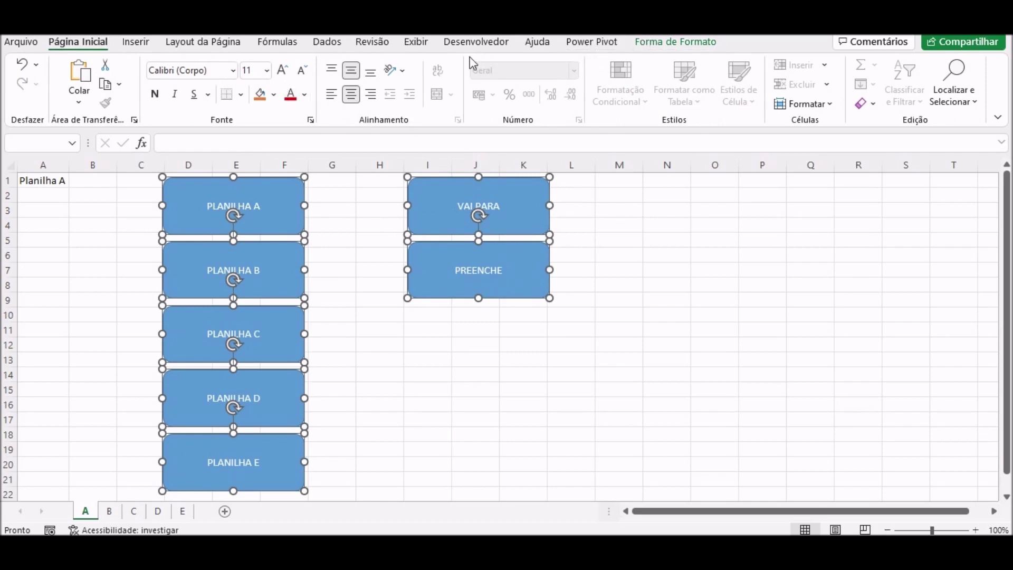
Apply the dark-blue intense shape style to all seven shapes.
click(675, 42)
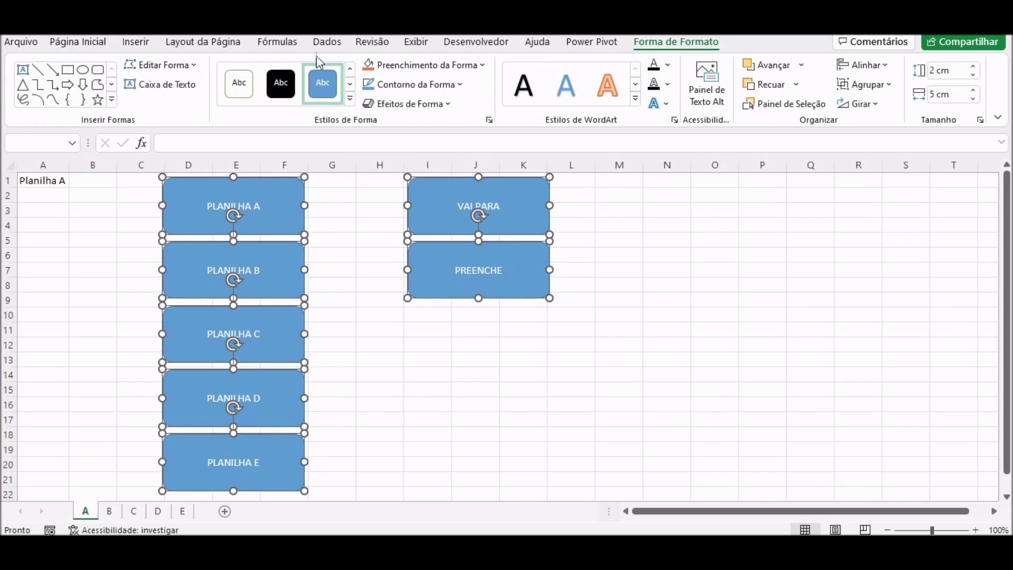
click(351, 98)
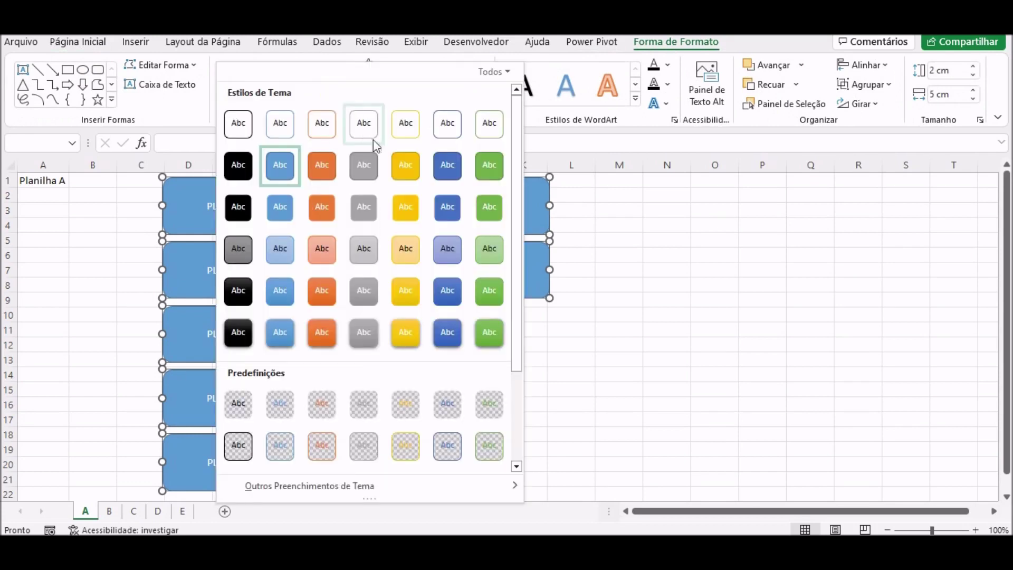
click(448, 330)
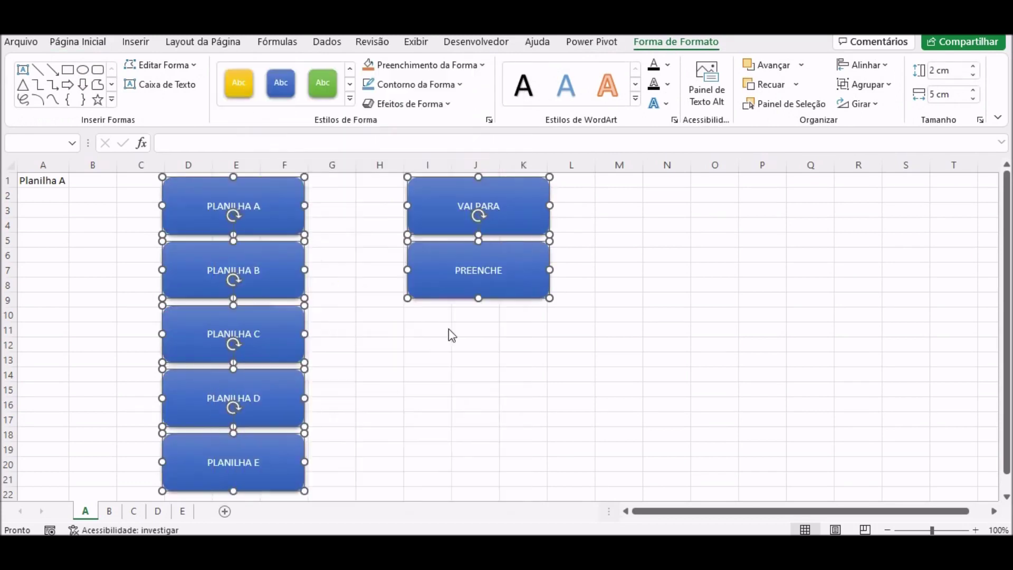
Set the shapes' label font size to 20, then deselect by choosing cell I13.
click(78, 41)
click(267, 70)
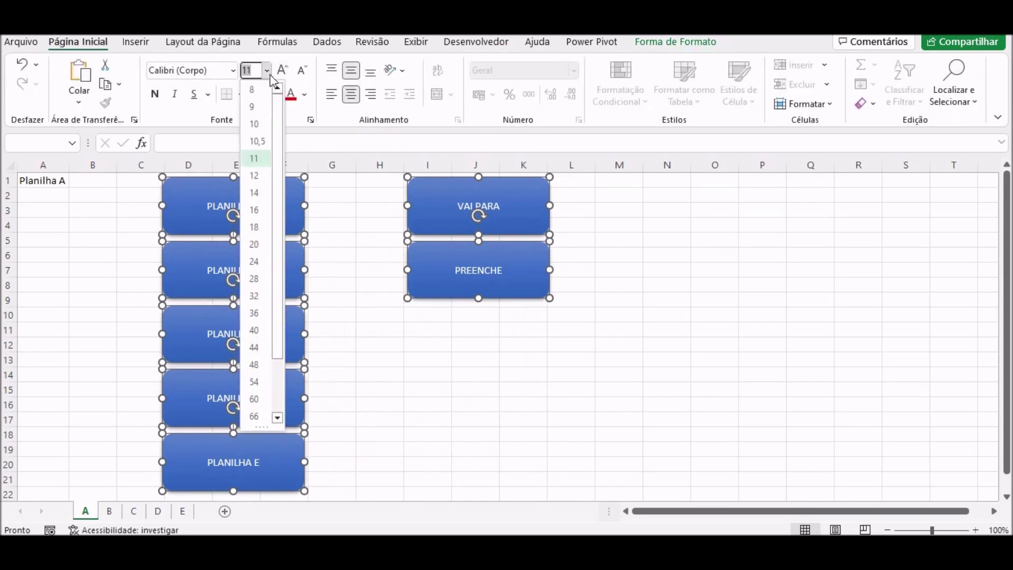
click(254, 244)
click(429, 361)
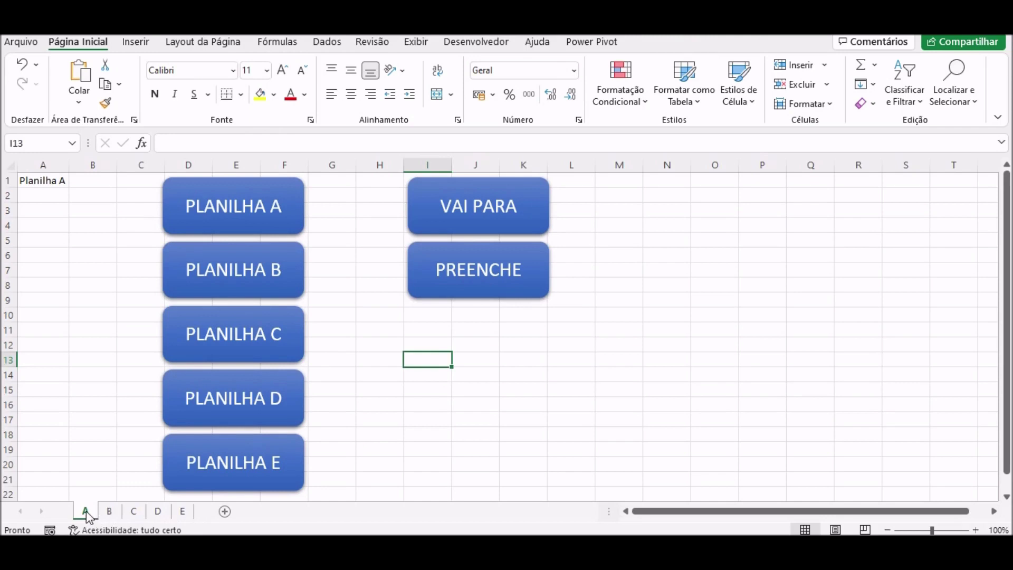
Open the VBA editor through View Code (Exibir Código) on sheet A's tab.
right_click(88, 514)
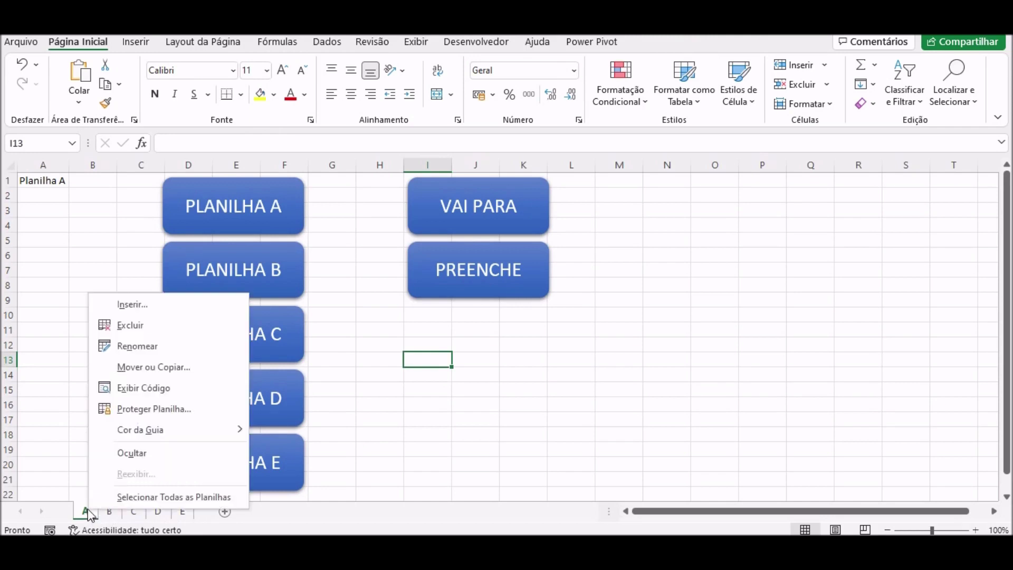
click(157, 391)
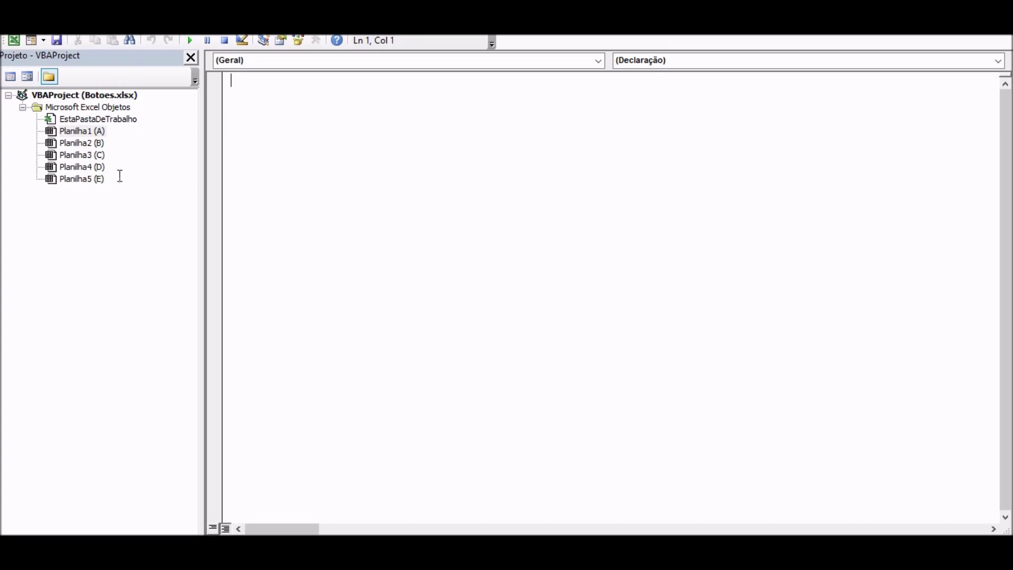
click(81, 132)
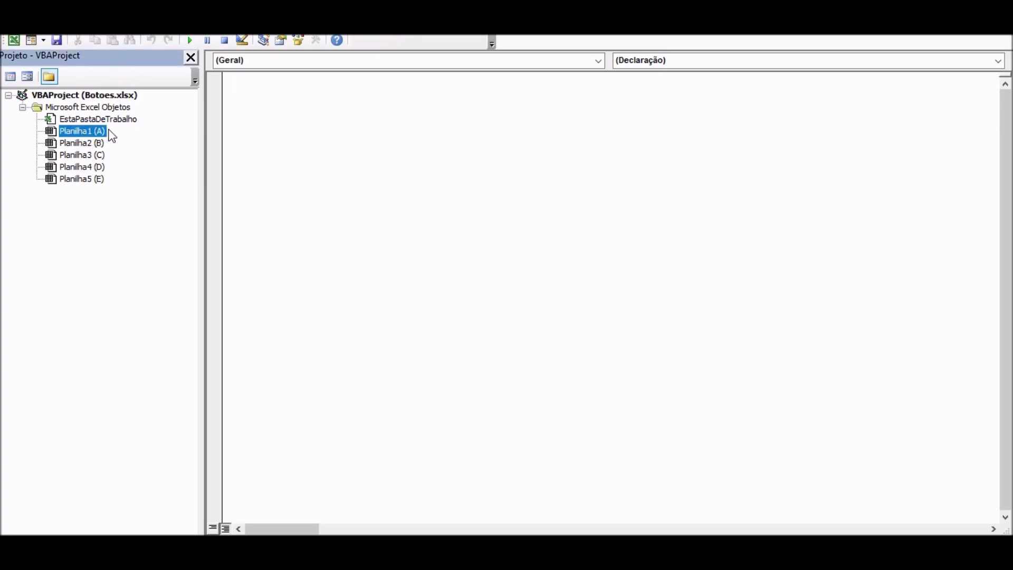
click(87, 144)
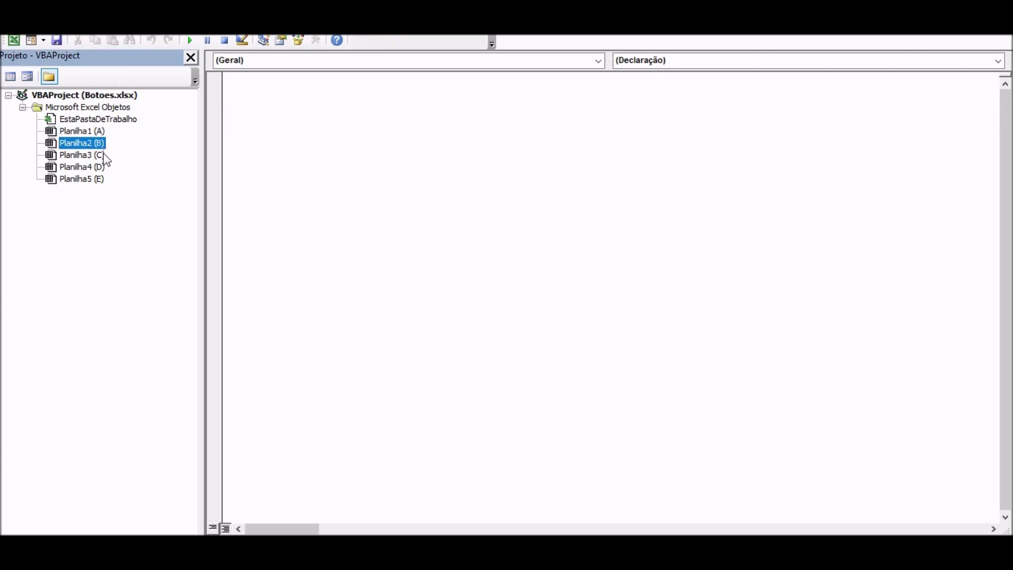
click(91, 157)
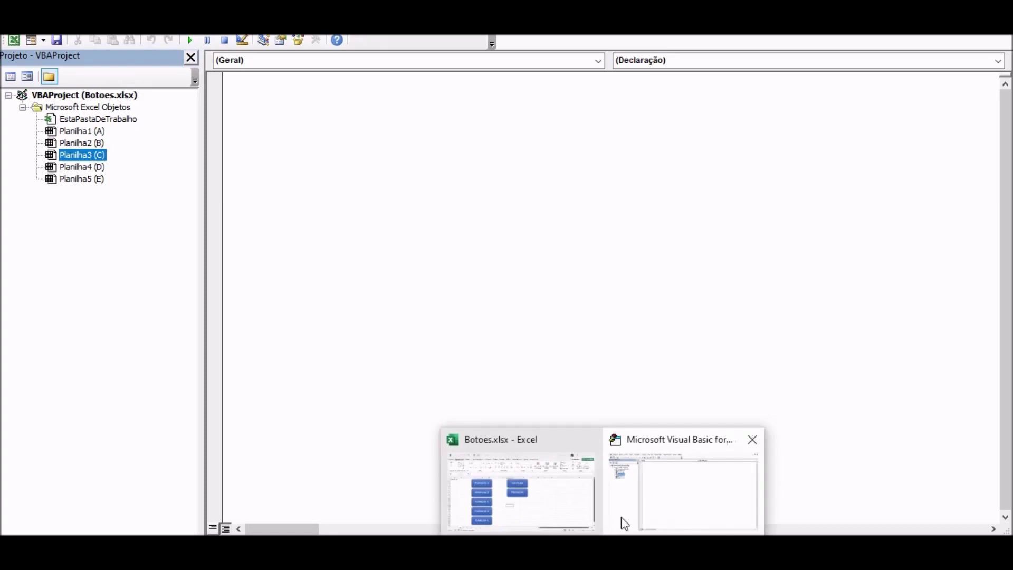
click(528, 501)
click(527, 501)
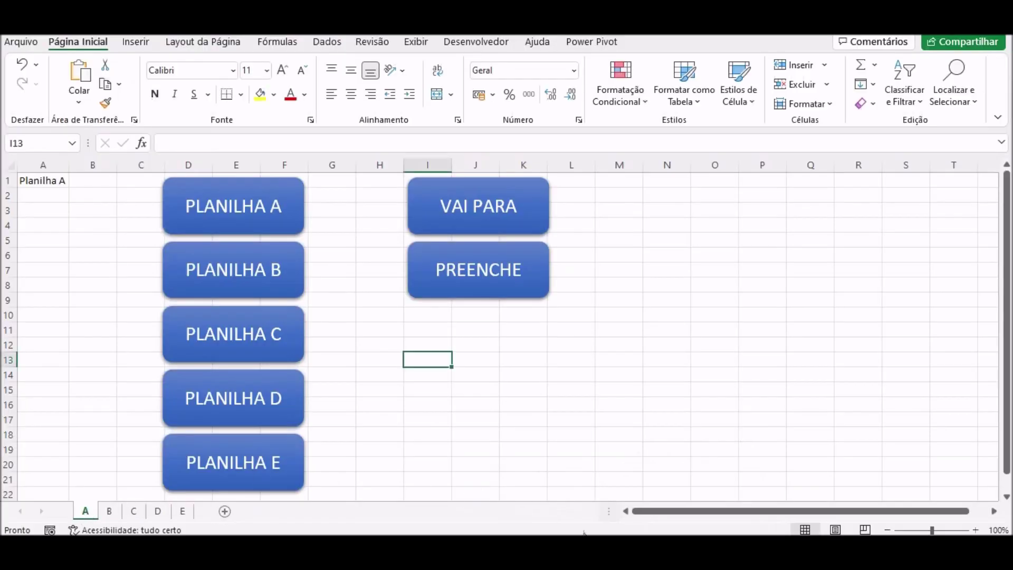
click(650, 514)
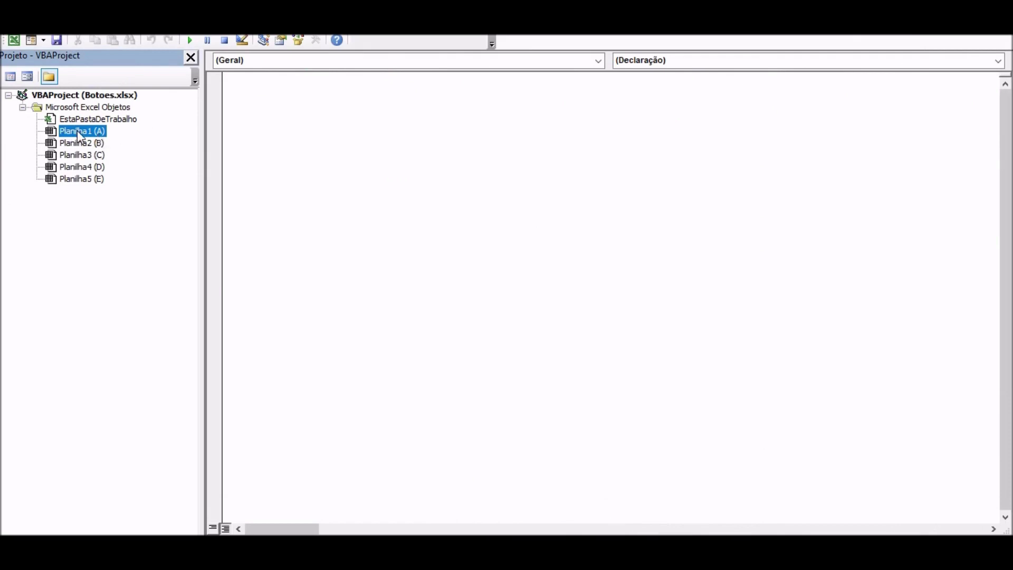
click(85, 183)
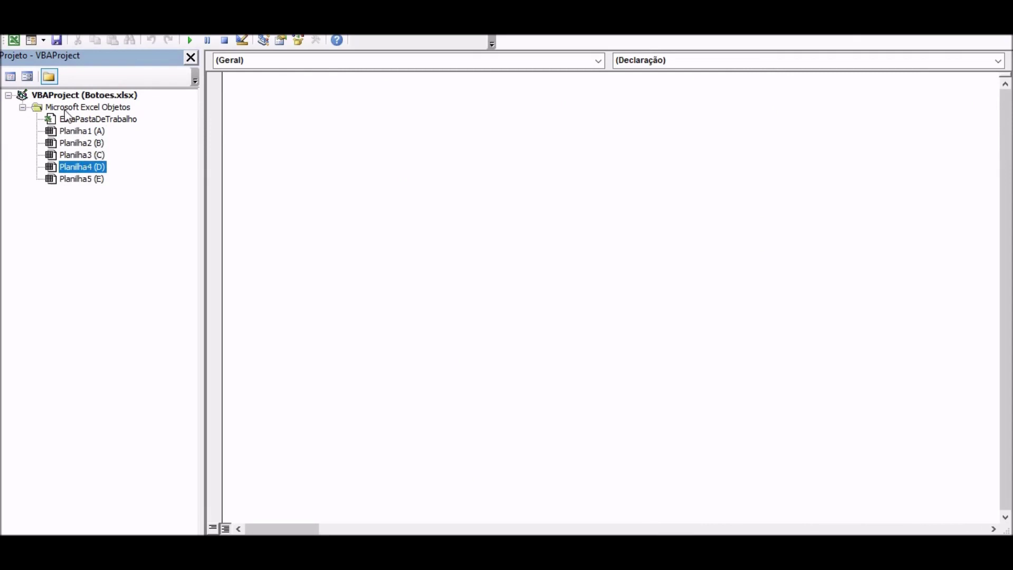
Insert a new module under the Microsoft Excel Objetos folder.
click(103, 109)
right_click(102, 108)
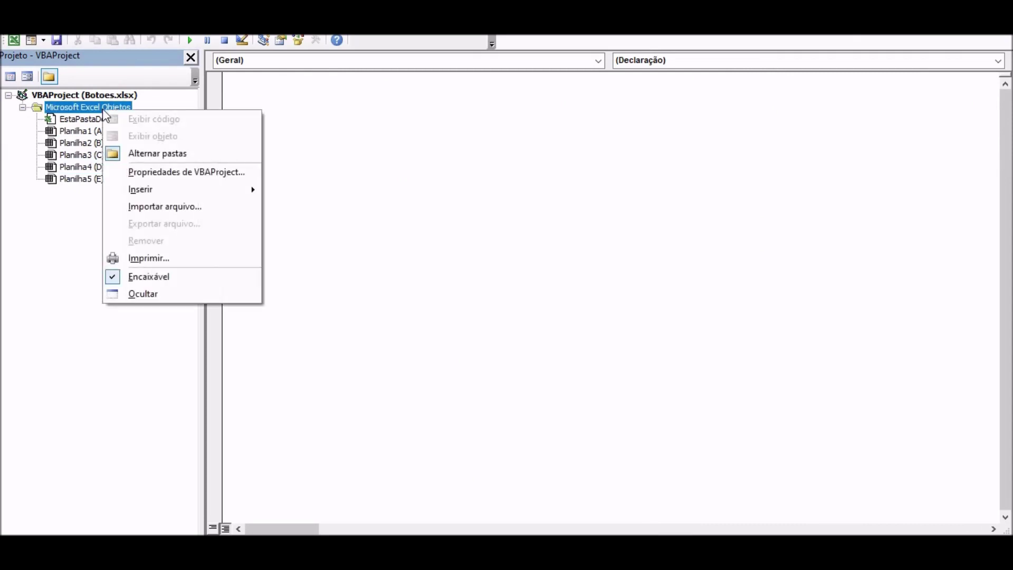
mouse_move(141, 189)
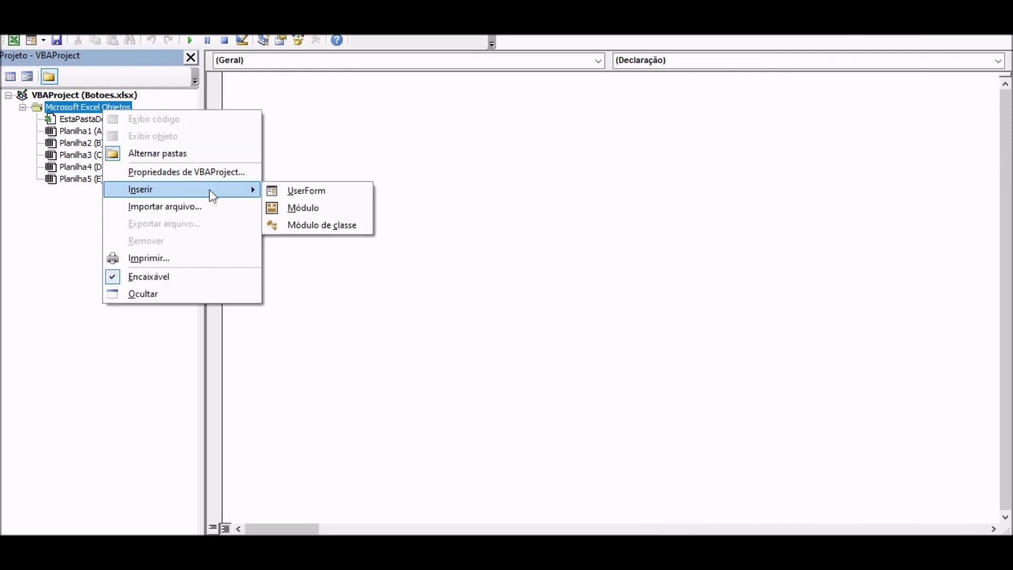
click(306, 211)
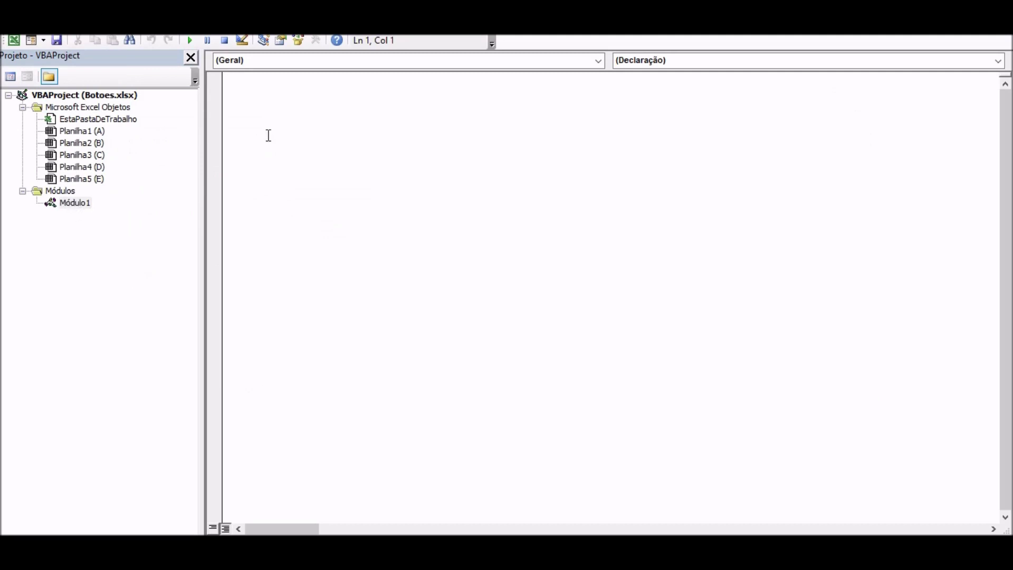
Write the Public Sub Botao_01 procedure with the body line Planilha1.Select.
text(pU)
key(BackSpace)
key(BackSpace)
text(Public)
text( Sub)
key(Return)
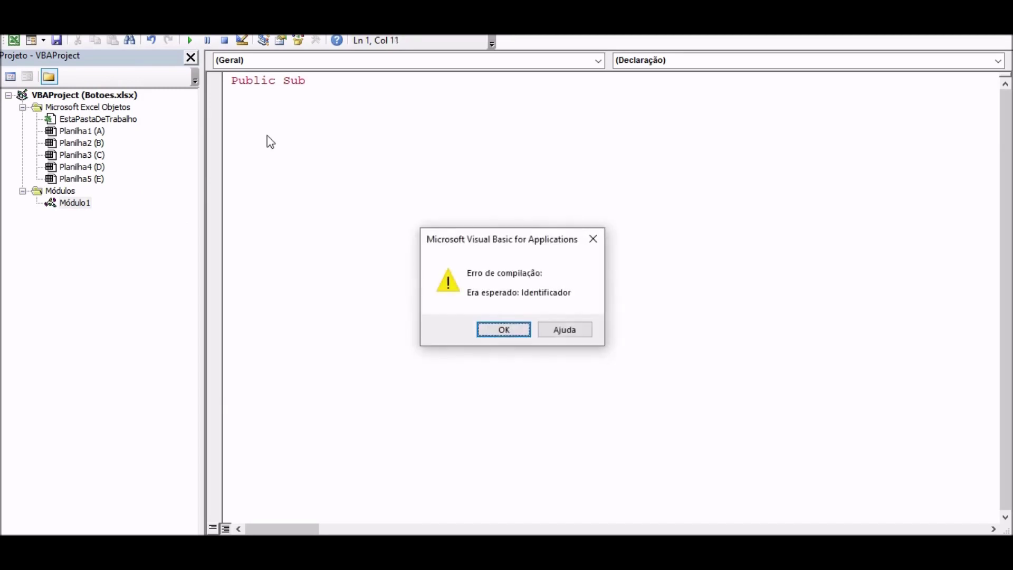
key(Return)
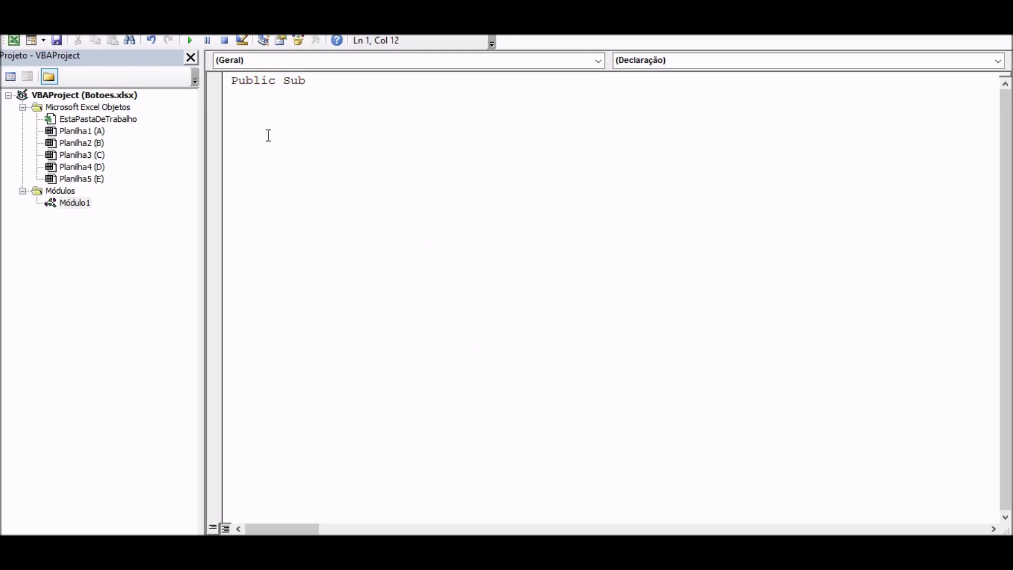
text(Botao)
text(_01)
key(Return)
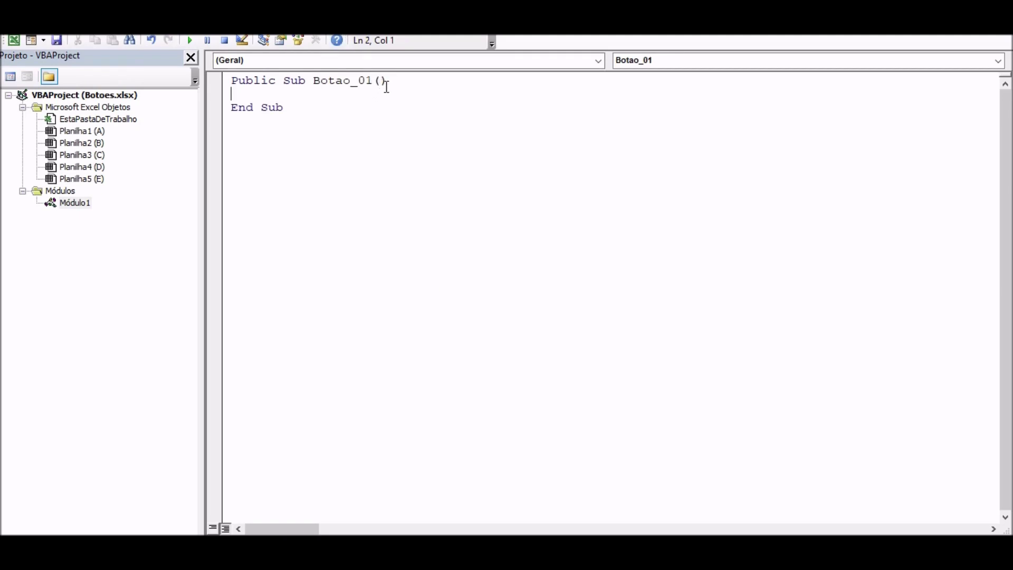
key(Tab)
text(Pla)
text(nilha1)
text(.Se)
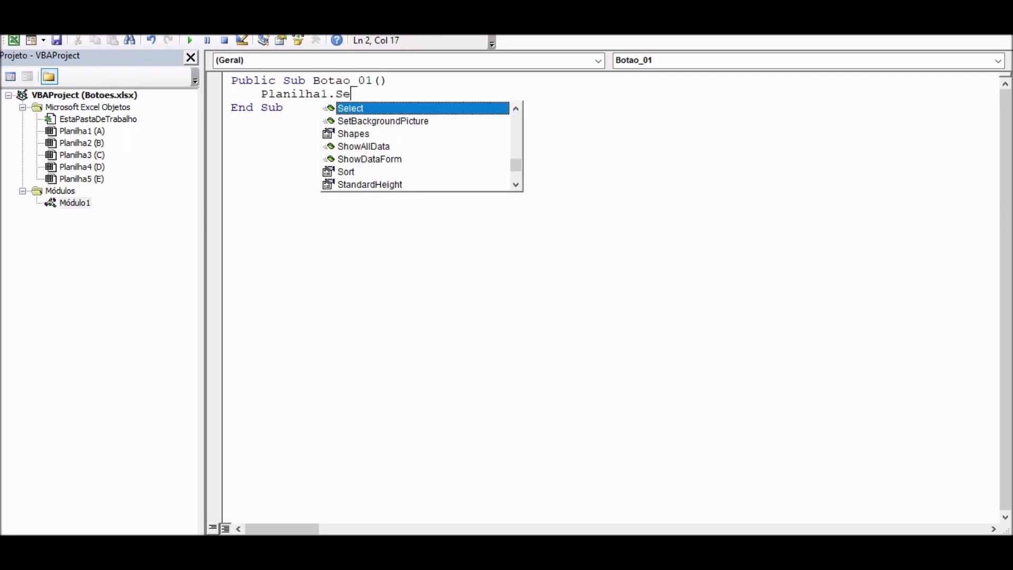
text(lect)
key(Return)
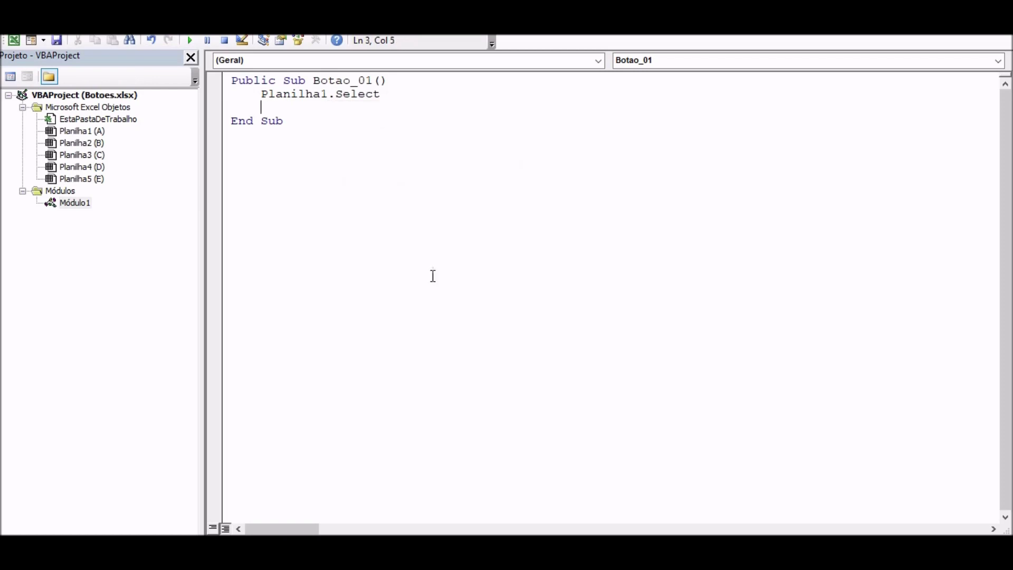
key(BackSpace)
key(BackSpace)
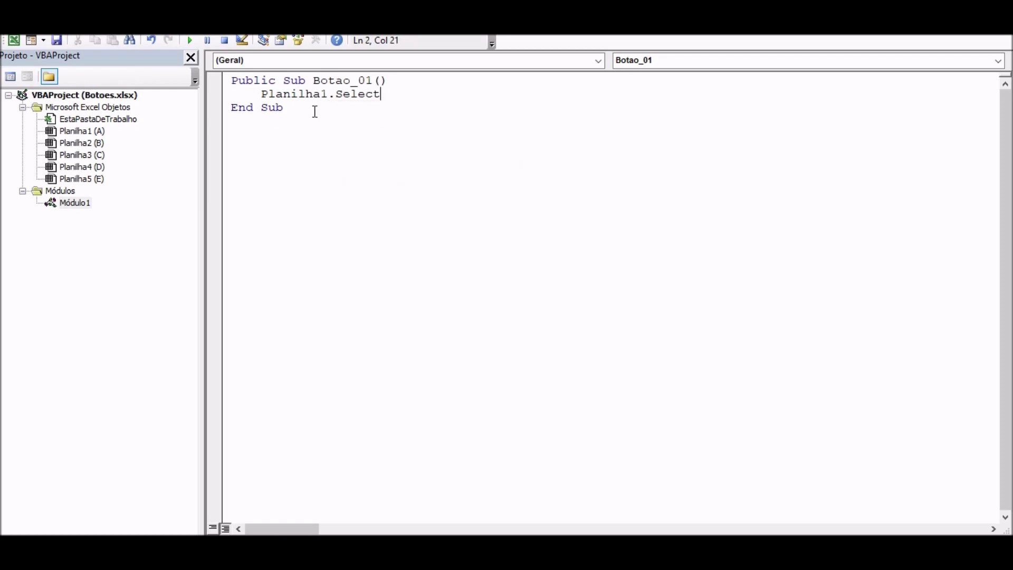
Copy the Botao_01 procedure and paste five copies below it.
drag(300, 110, 202, 57)
key(ctrl+c)
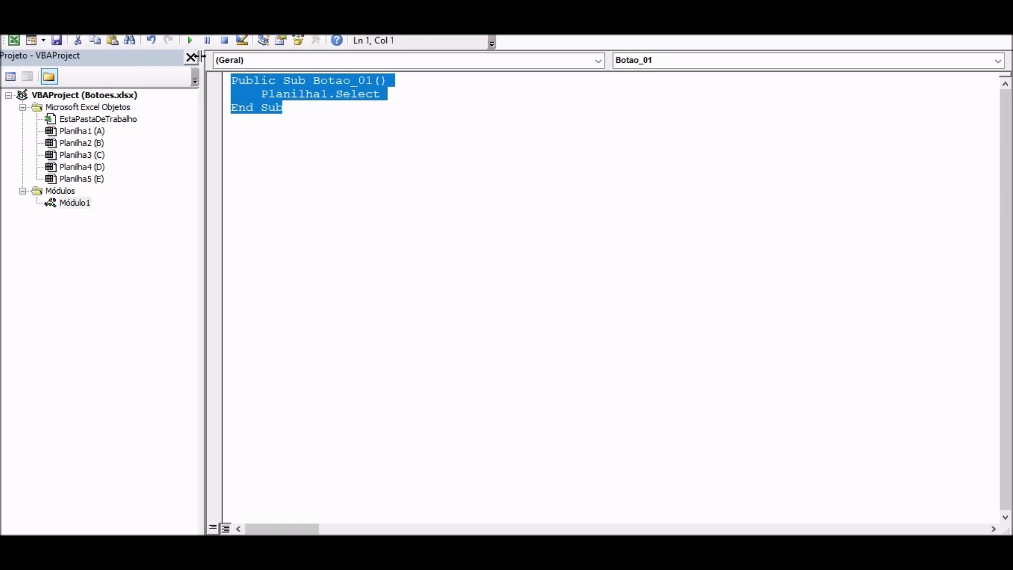
click(317, 114)
key(Return)
key(Return)
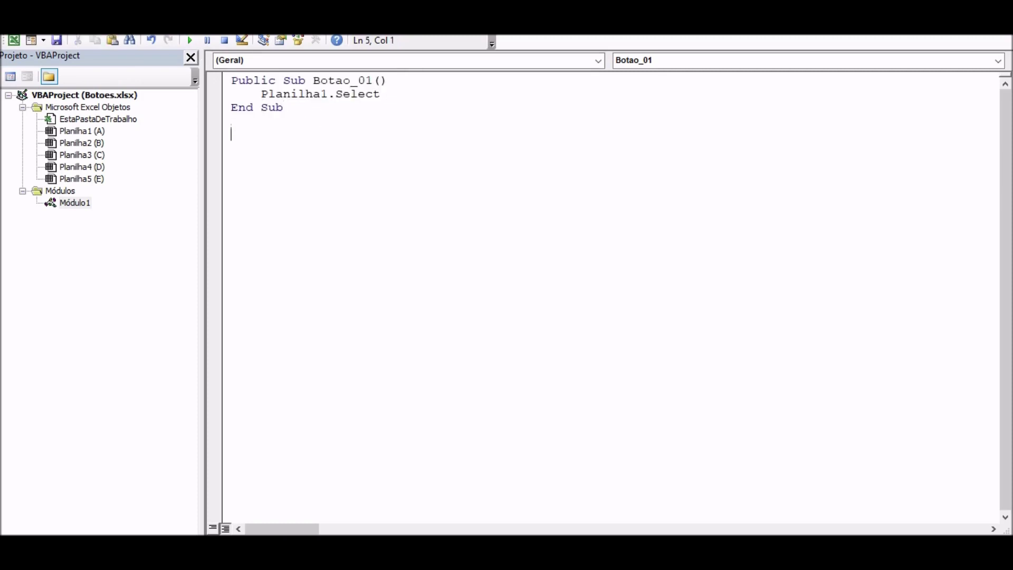
key(ctrl+v)
key(Return)
key(Return)
key(ctrl+v)
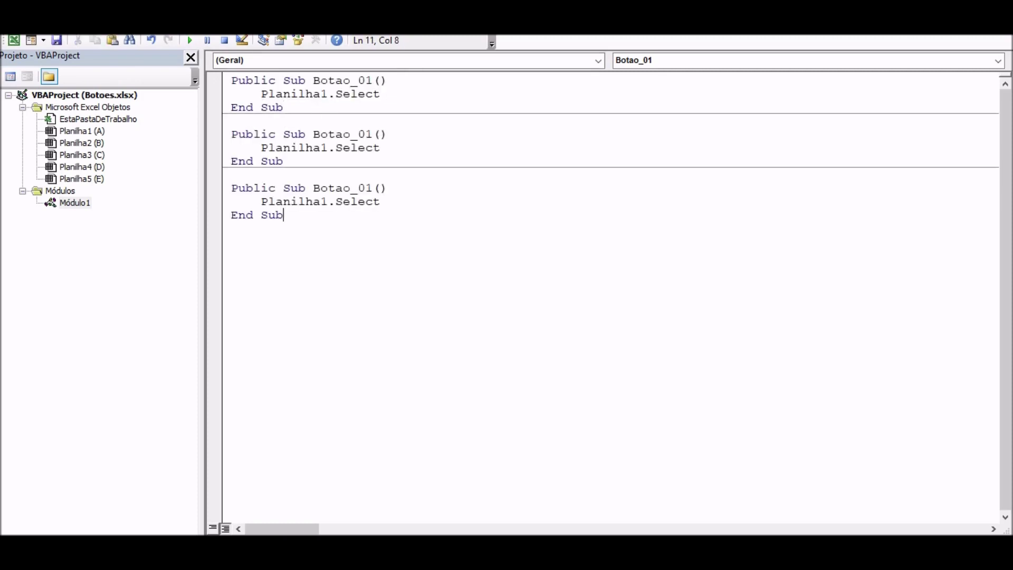
key(Return)
key(Return)
key(ctrl+v)
key(Return)
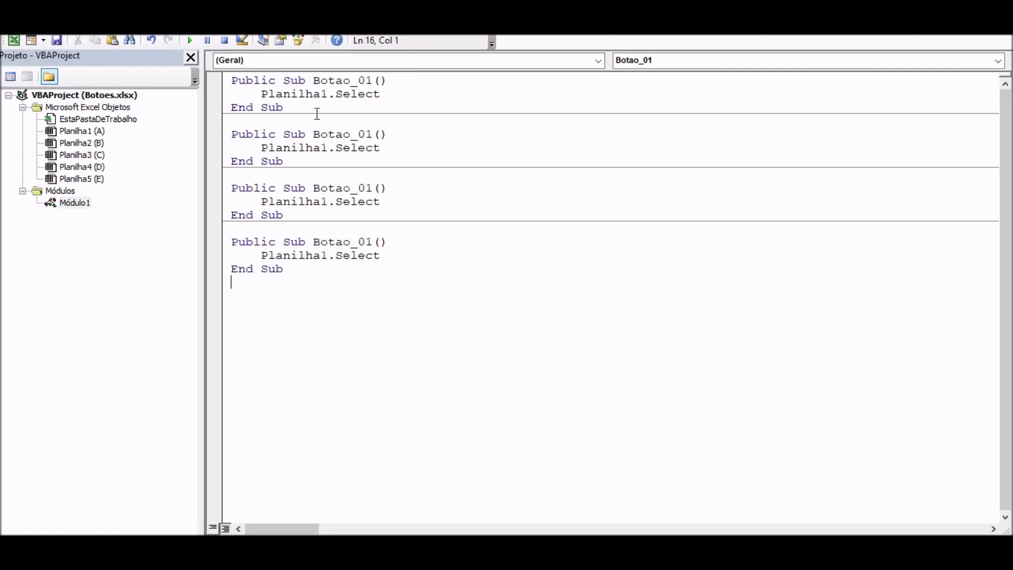
key(Return)
key(ctrl+v)
key(Return)
key(Return)
key(ctrl+v)
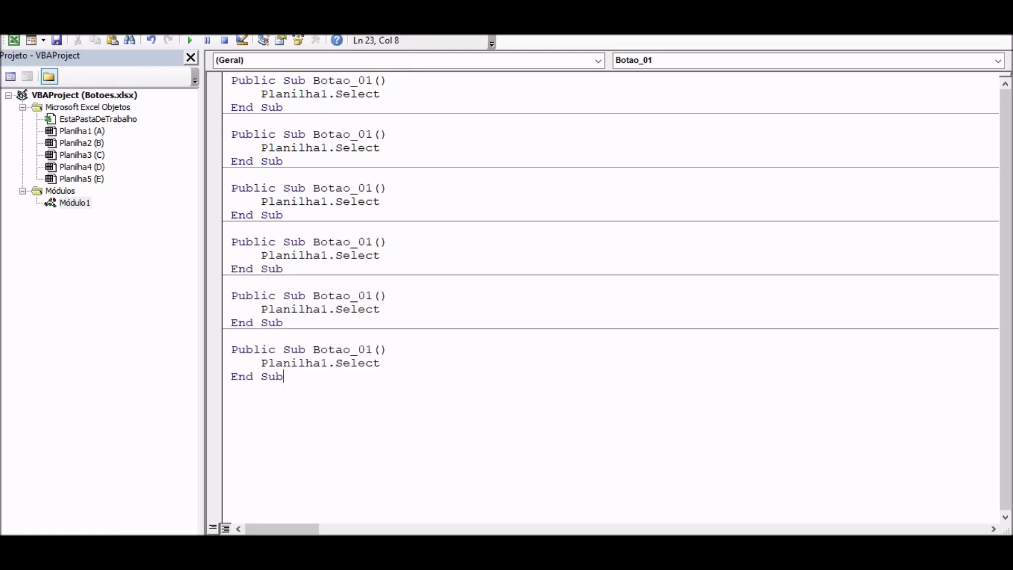
Rename the five copies Botao_02, Botao_03, Botao_04, Botao_05 and Botao_06.
click(372, 136)
key(BackSpace)
text(2)
key(Down)
key(Down)
key(Down)
key(BackSpace)
text(3)
key(Down)
key(Down)
key(Down)
key(Down)
key(BackSpace)
text(4)
key(Down)
key(Down)
key(Down)
key(Down)
key(BackSpace)
text(5)
key(Down)
key(Down)
key(Down)
key(Down)
key(BackSpace)
text(6)
Change the sheet references in Botao_02–Botao_05 to Planilha2, Planilha3, Planilha4 and Planilha5.
click(315, 416)
click(329, 148)
key(BackSpace)
text(2)
key(Down)
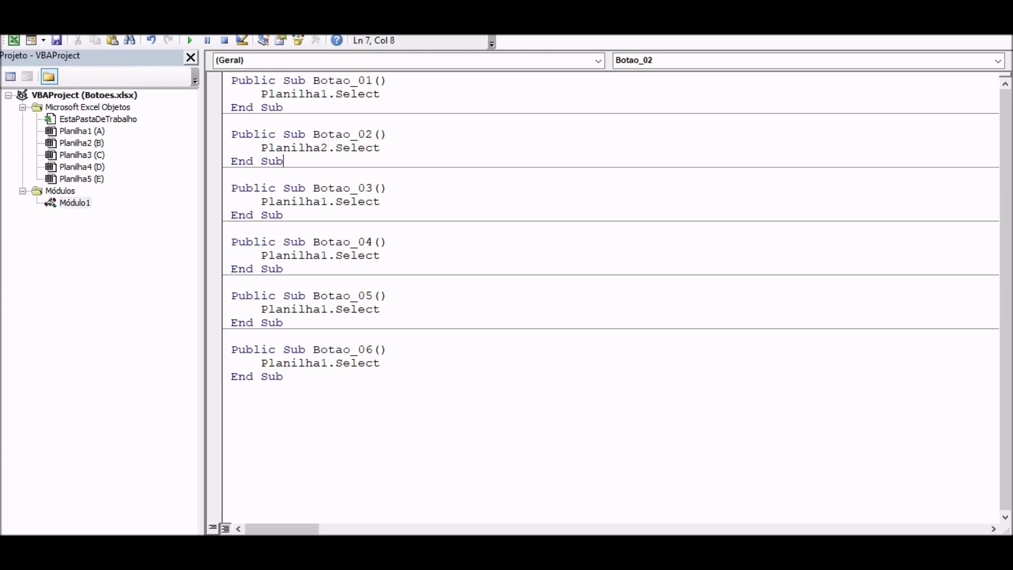
key(Down)
key(Down)
key(Down)
key(BackSpace)
text(3)
key(Down)
key(Down)
key(Down)
key(Down)
key(BackSpace)
text(4)
key(Down)
key(Down)
key(Down)
key(BackSpace)
text(5)
Delete the extra Botao_06 procedure and its leftover blank lines.
drag(285, 377, 209, 352)
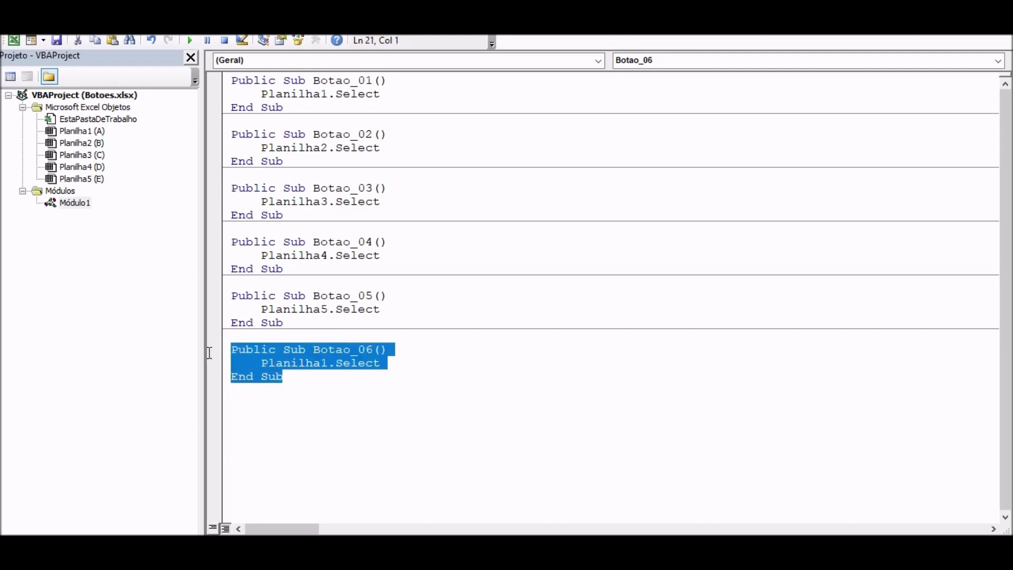
key(Delete)
key(BackSpace)
key(BackSpace)
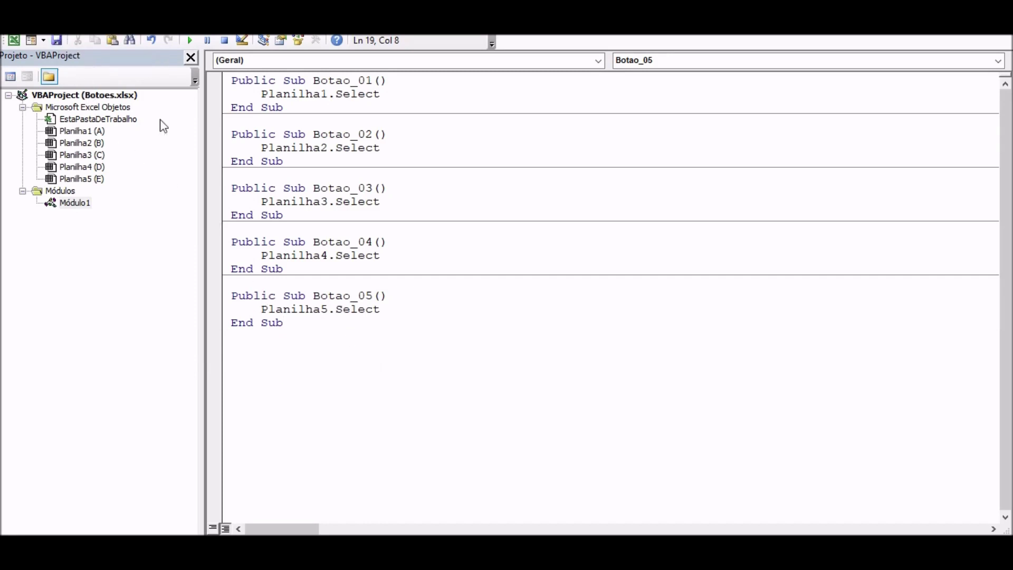
Save the workbook as Botoes.xlsm in the macro-enabled format (*.xlsm).
click(57, 41)
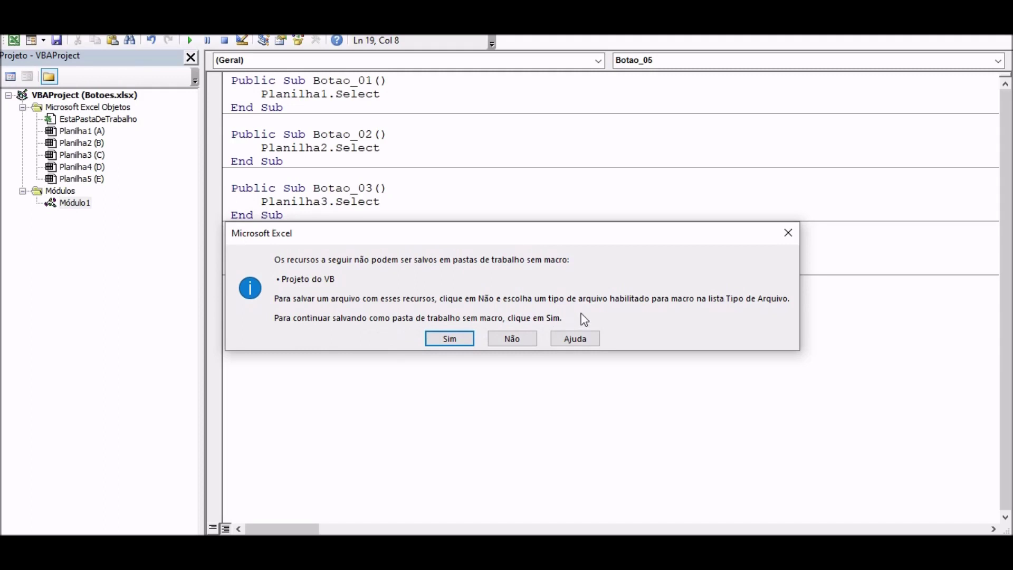
drag(510, 241, 505, 356)
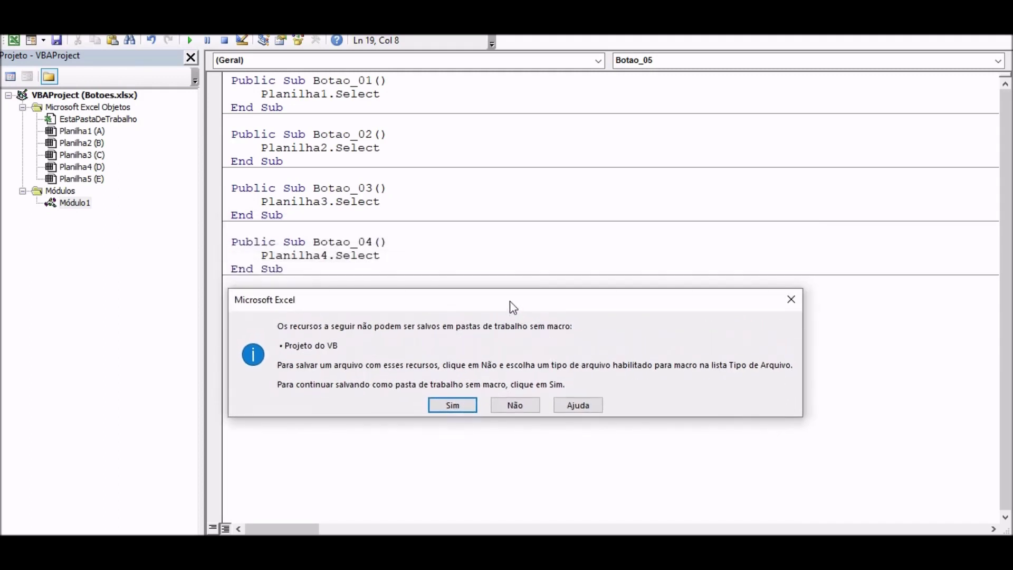
drag(503, 349, 517, 355)
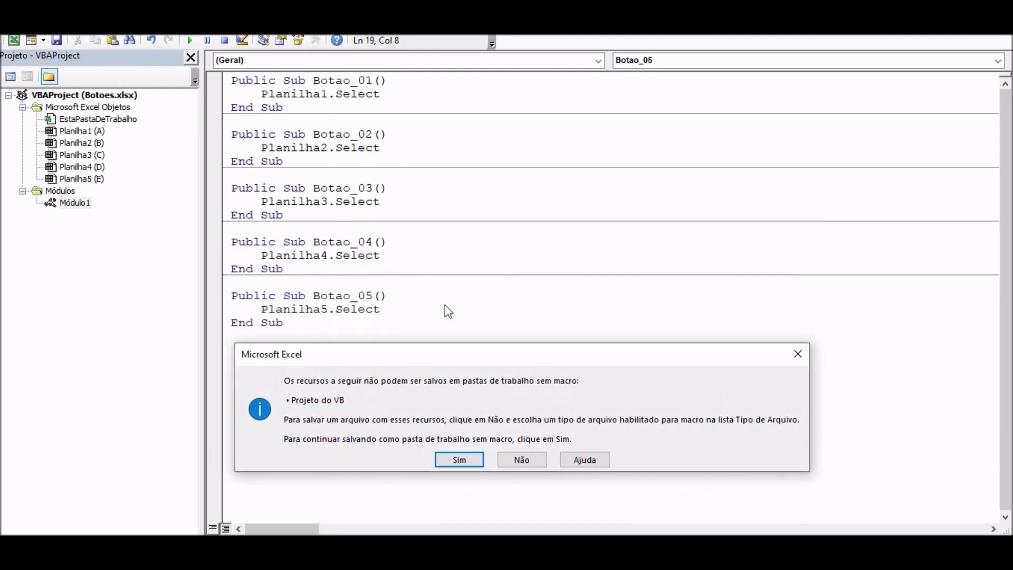
click(524, 457)
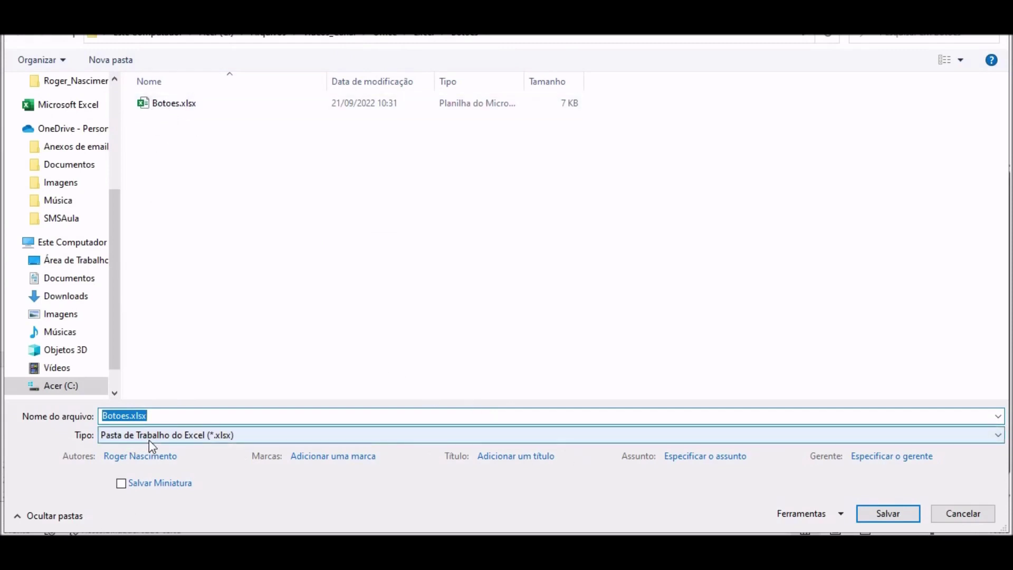
click(186, 439)
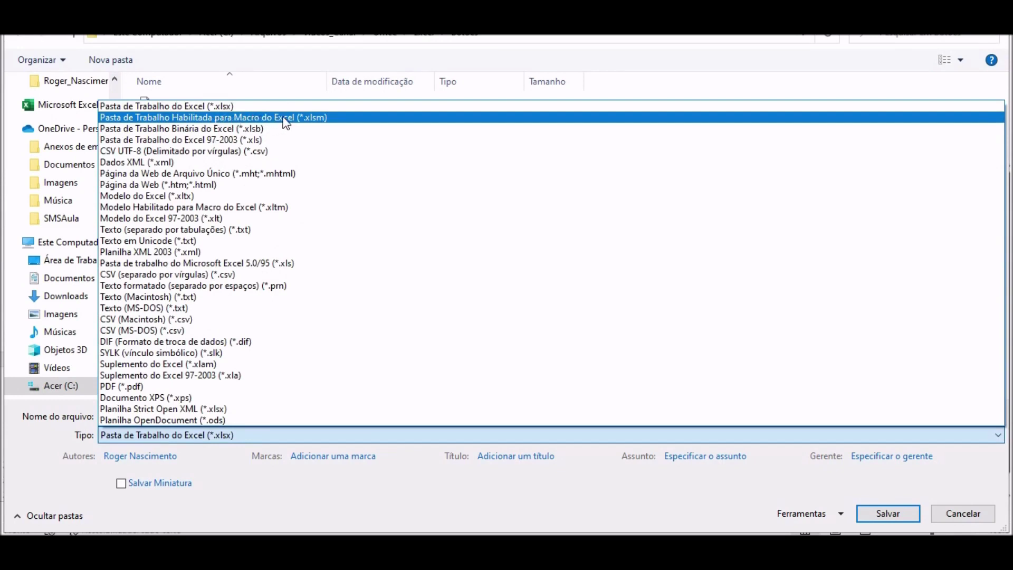
click(317, 119)
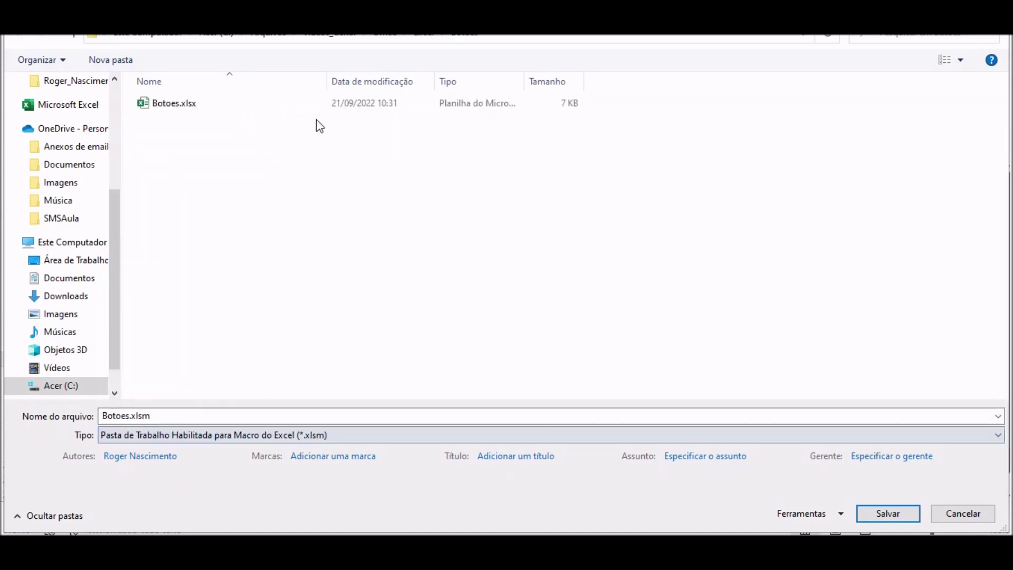
click(895, 508)
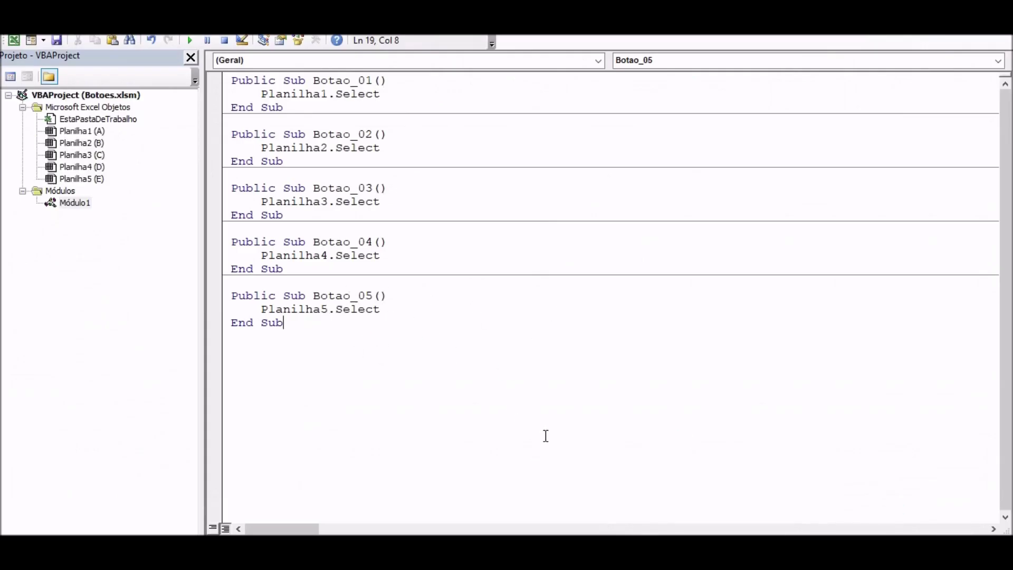
Back in Excel, assign the Botao_01 macro to the PLANILHA A button.
click(532, 457)
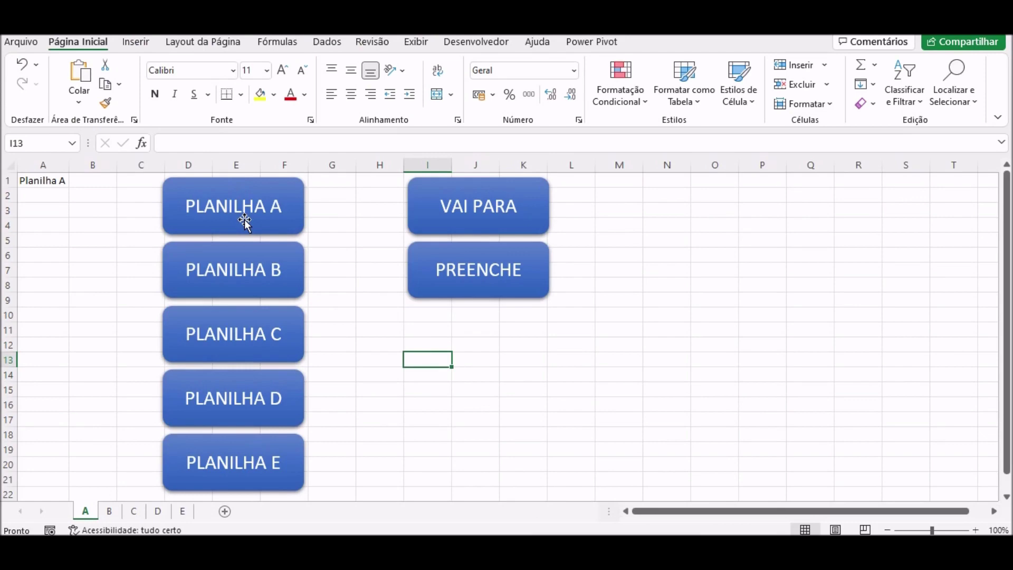
right_click(246, 222)
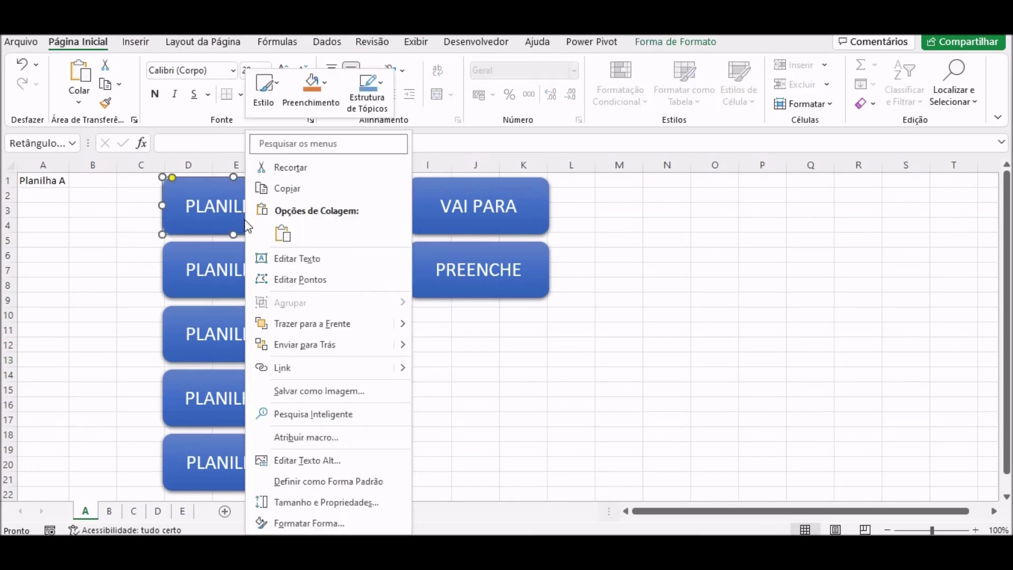
click(314, 446)
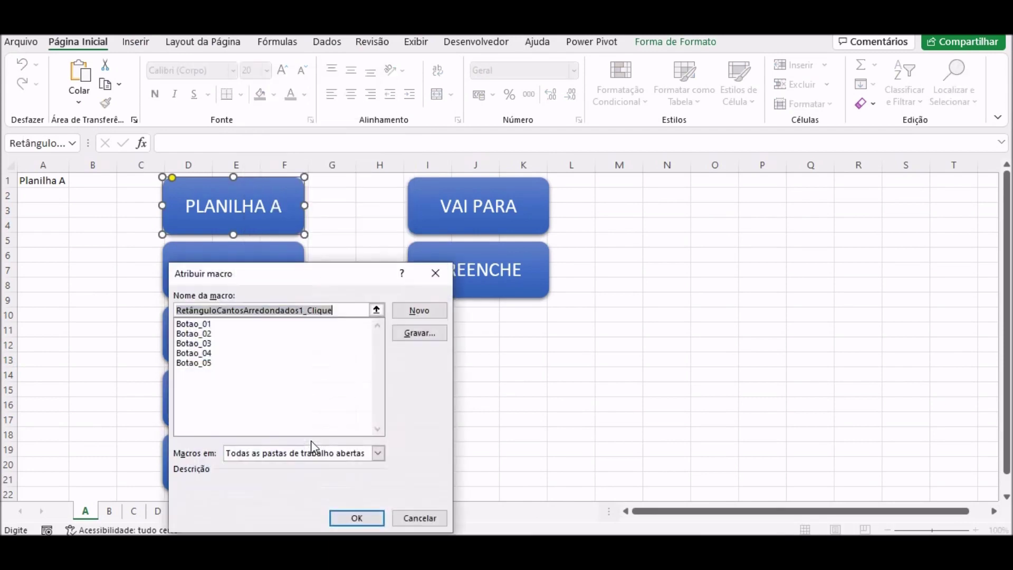
click(198, 326)
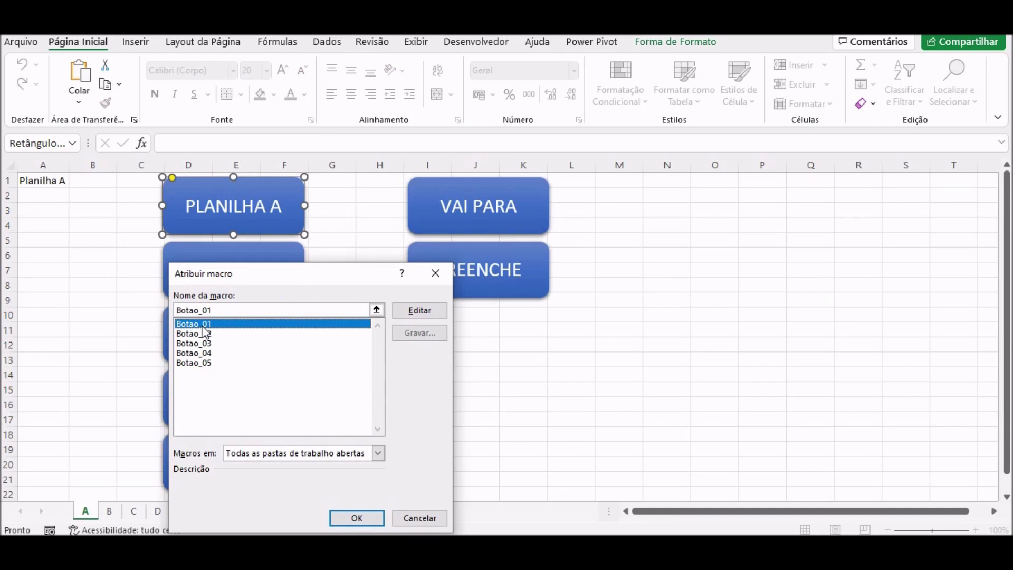
click(356, 517)
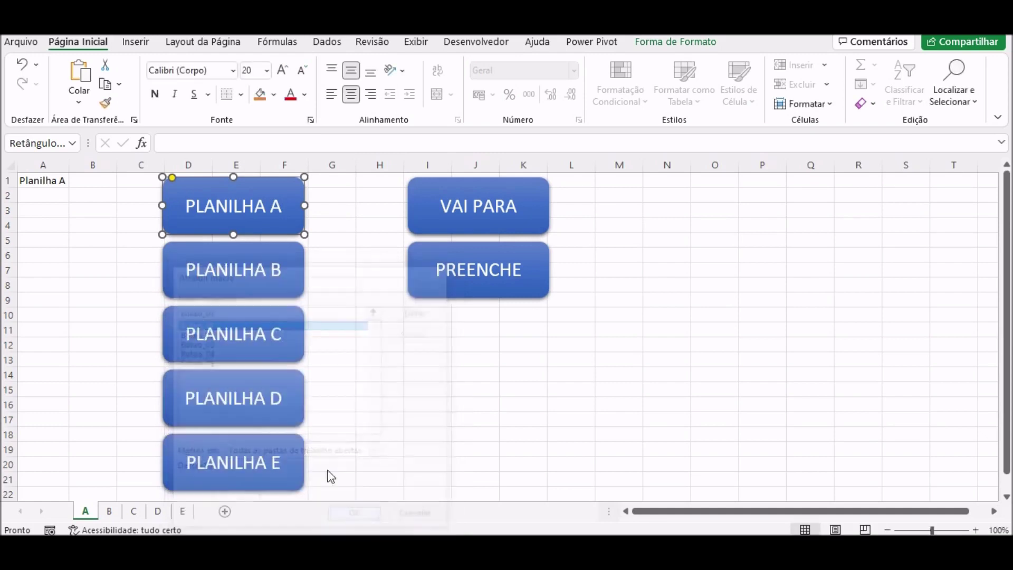
Assign macro Botao_02 to PLANILHA B and Botao_03 to PLANILHA C.
right_click(247, 282)
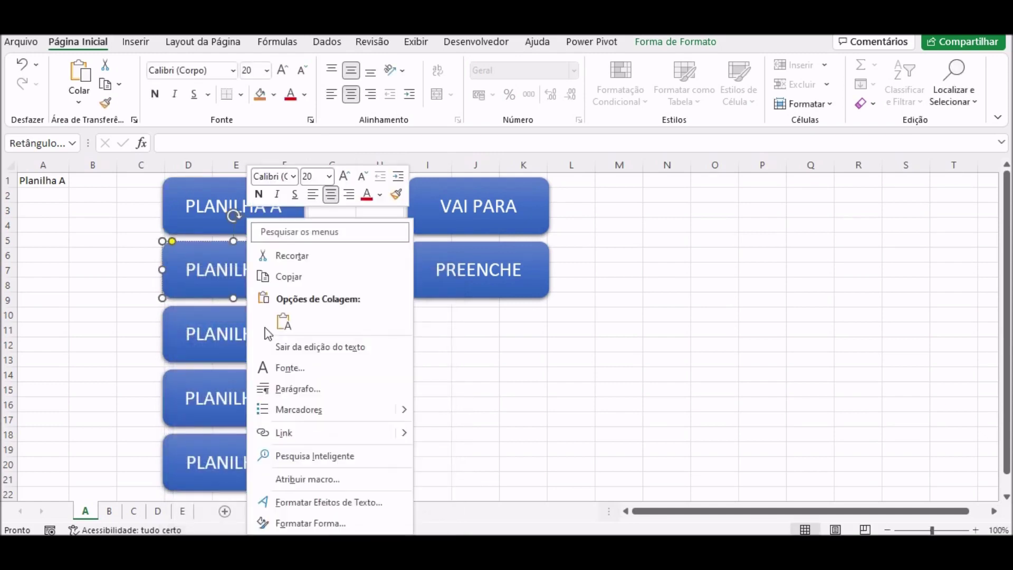
click(312, 479)
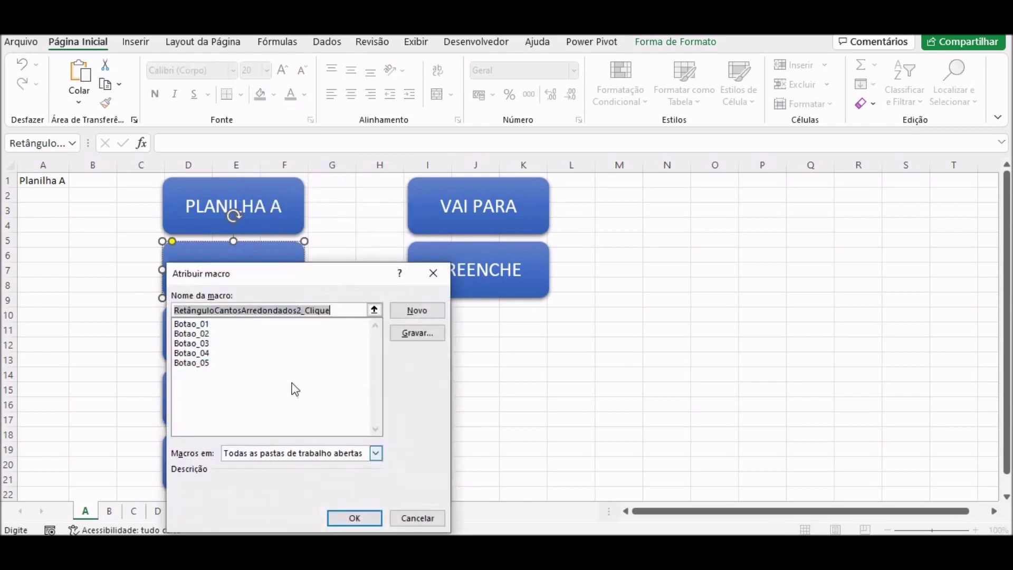
click(211, 334)
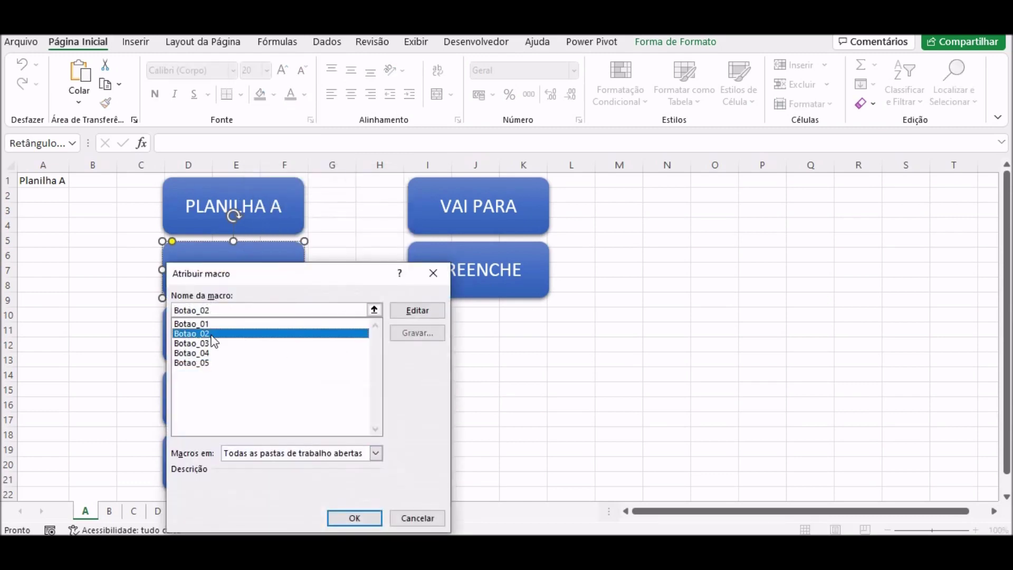
click(354, 518)
right_click(263, 342)
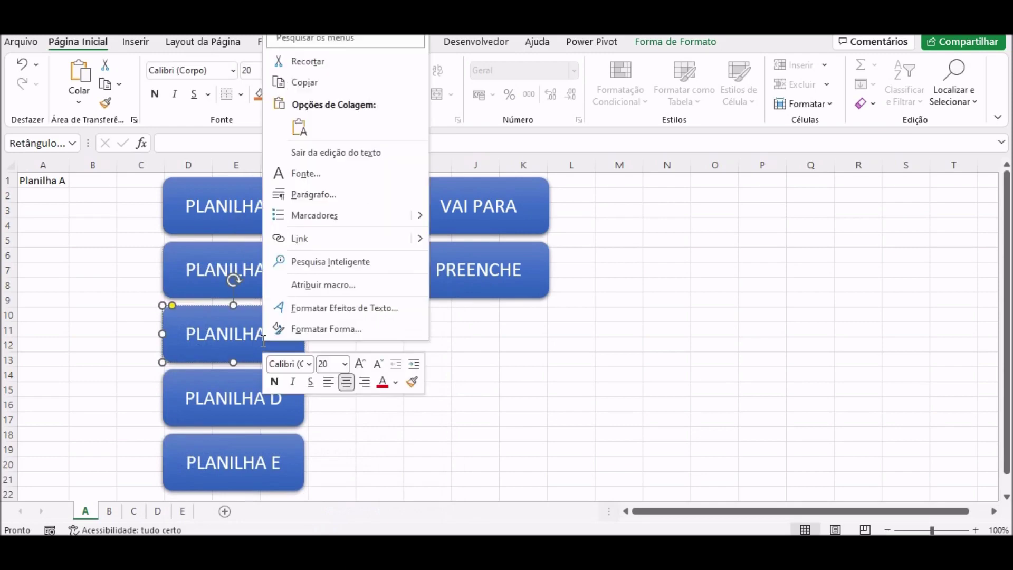
click(320, 285)
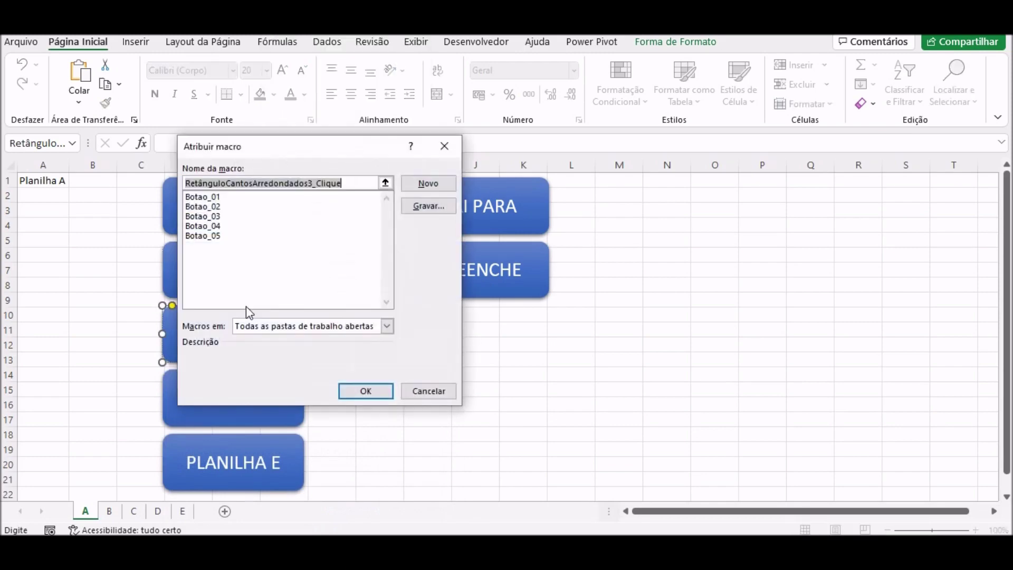
click(209, 216)
click(364, 390)
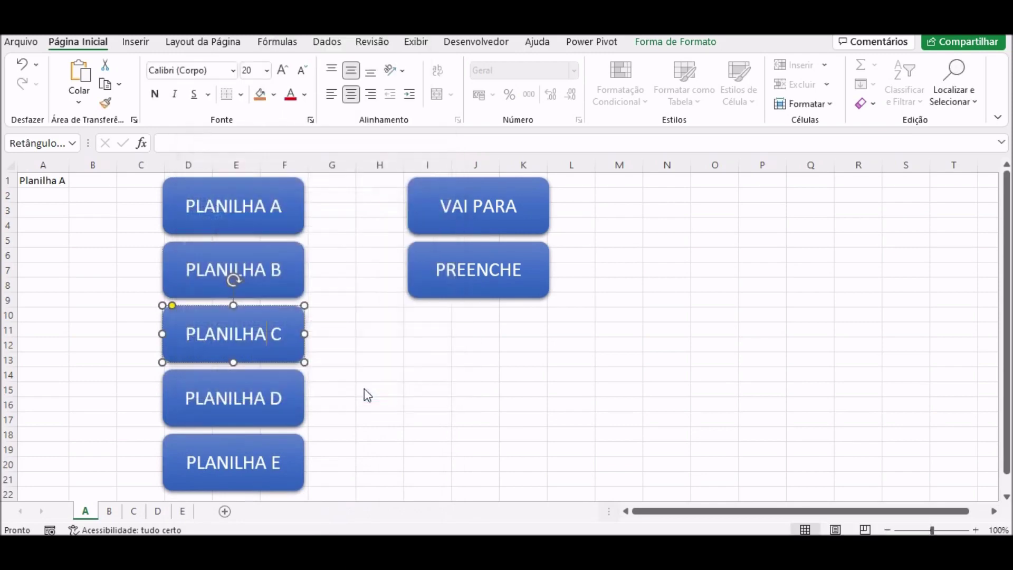
Assign macro Botao_04 to PLANILHA D and Botao_05 to PLANILHA E.
right_click(239, 406)
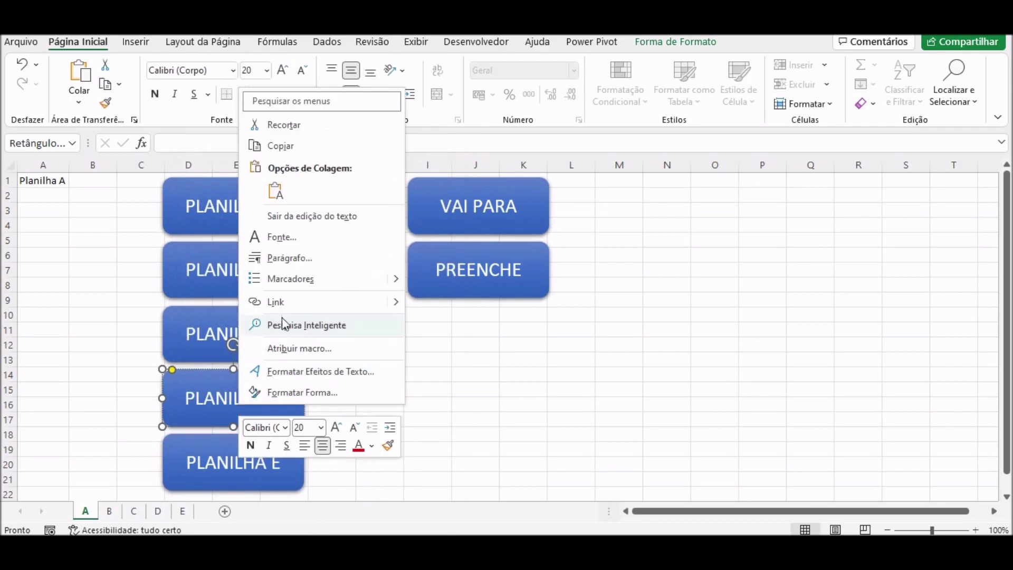
click(299, 348)
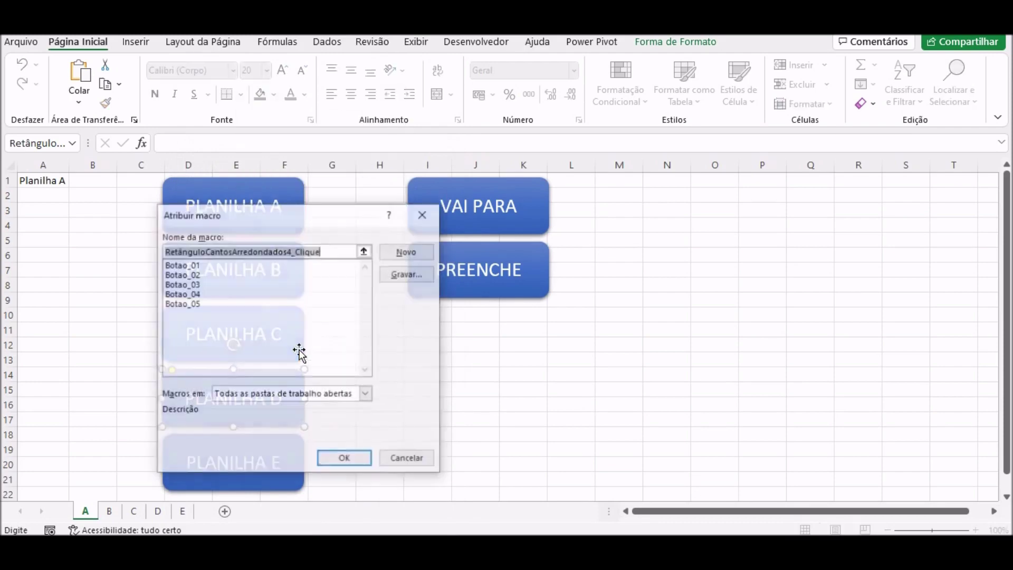
click(199, 294)
click(359, 463)
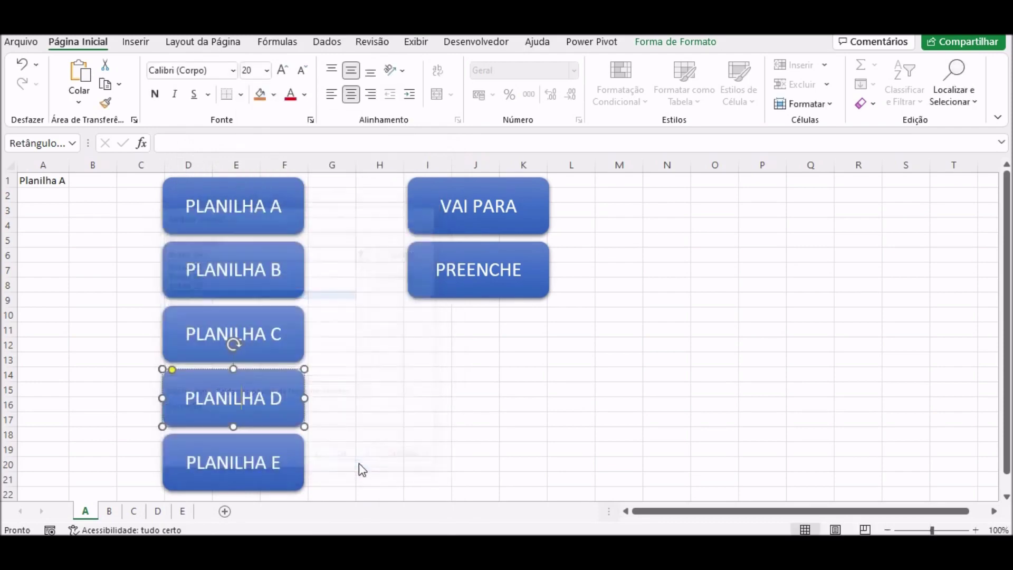
right_click(233, 473)
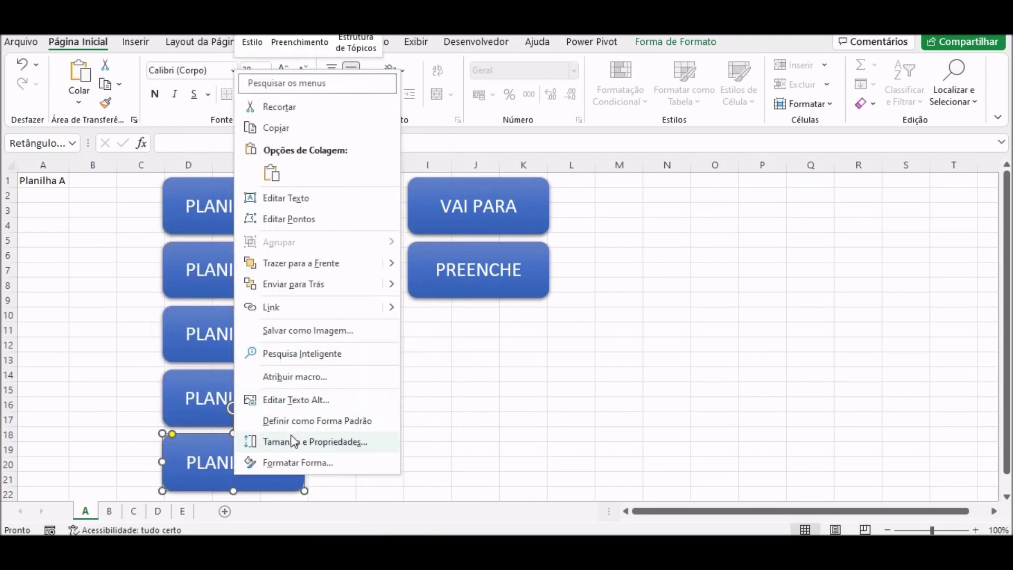
click(291, 376)
click(184, 331)
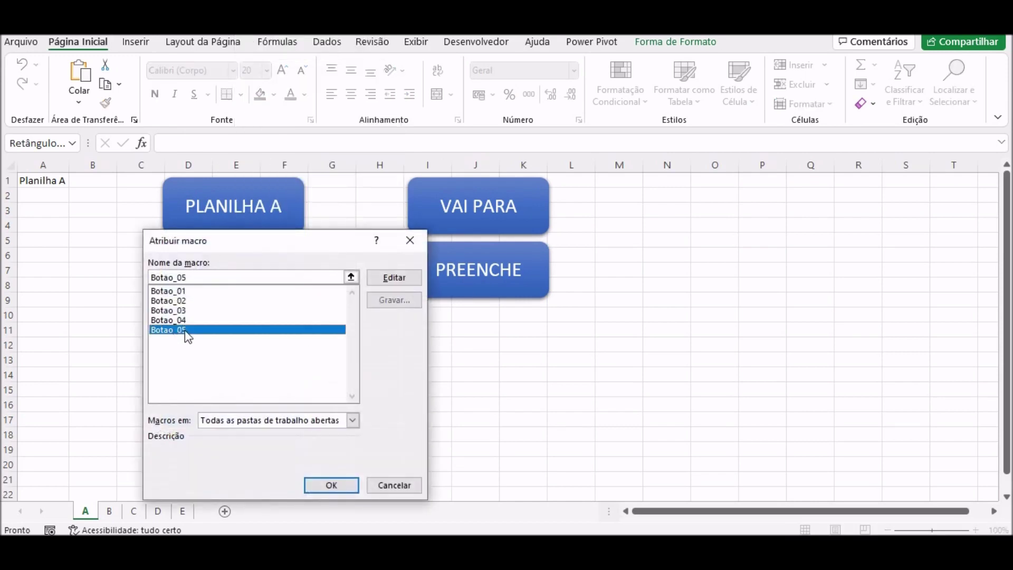
click(328, 485)
click(380, 407)
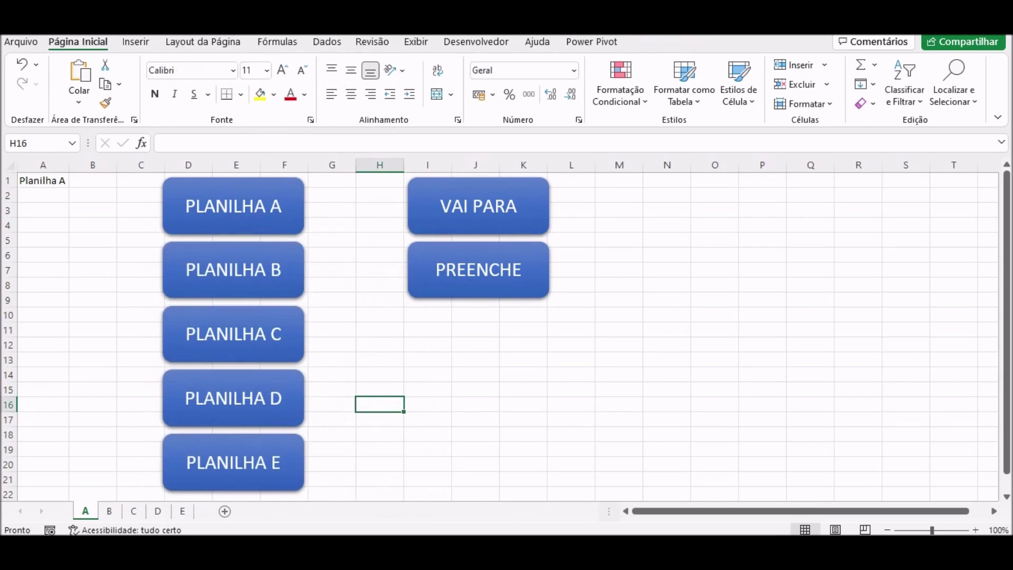
click(656, 509)
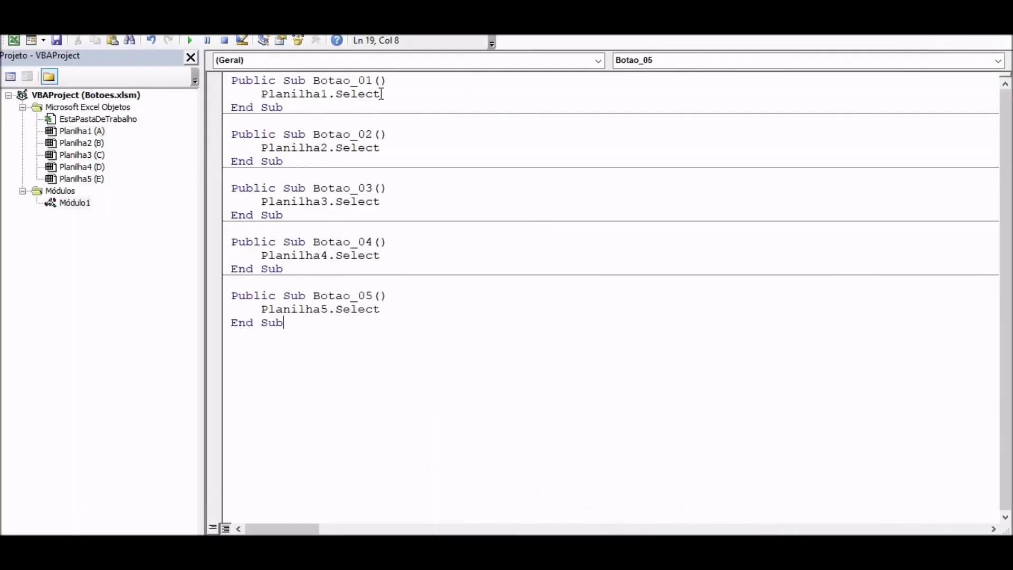
drag(382, 94, 265, 94)
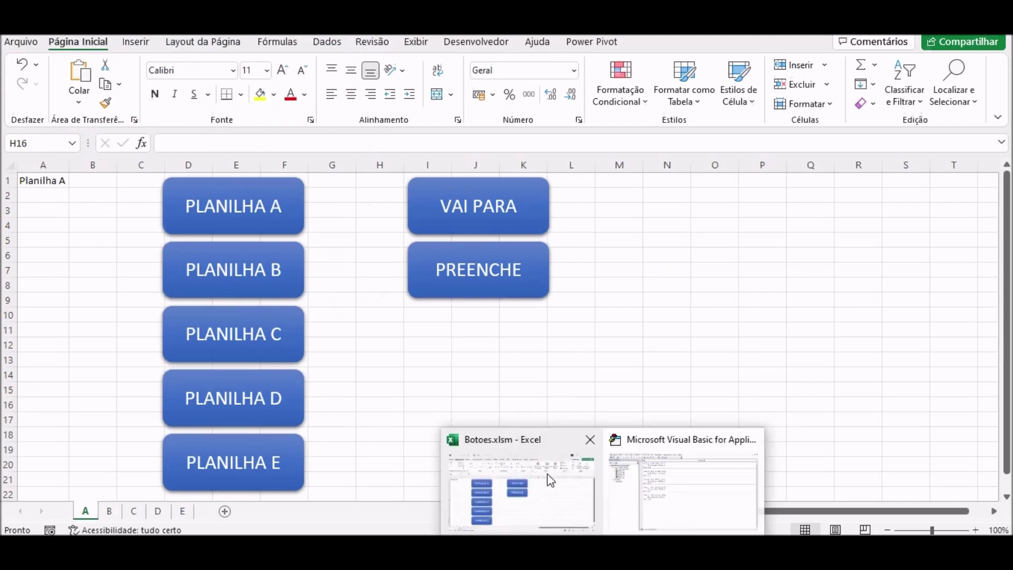
click(546, 474)
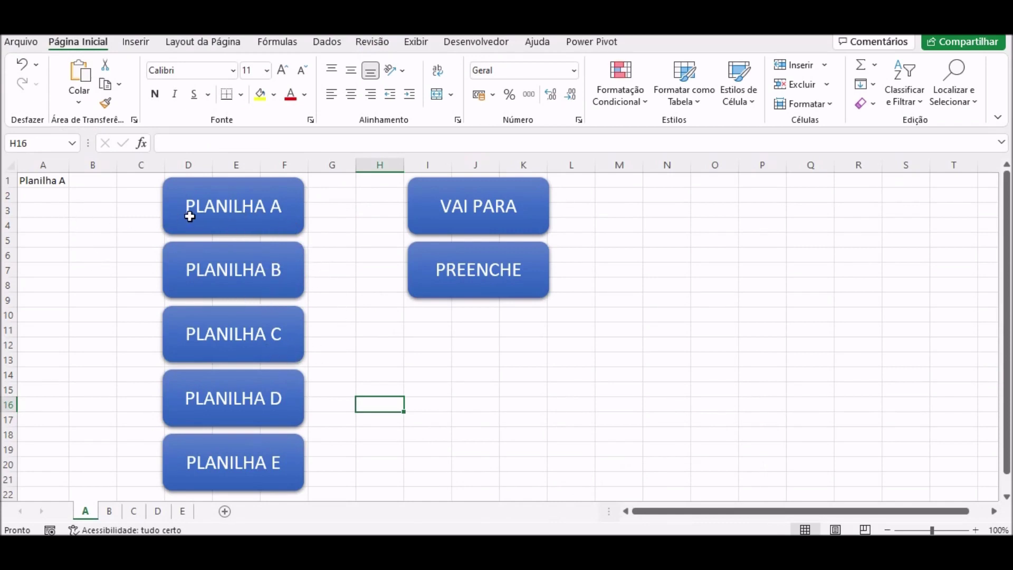
click(227, 287)
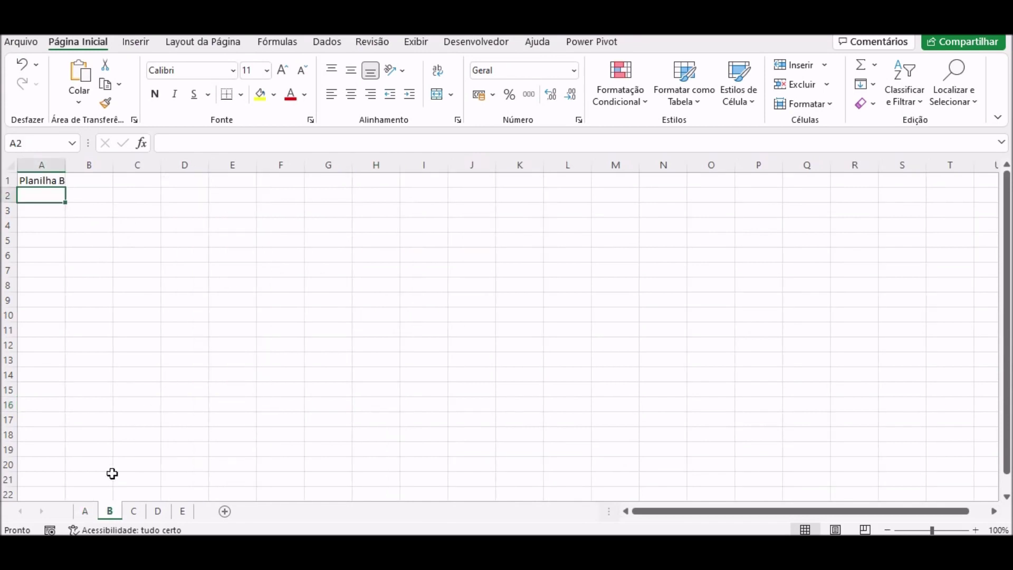
click(85, 511)
click(207, 357)
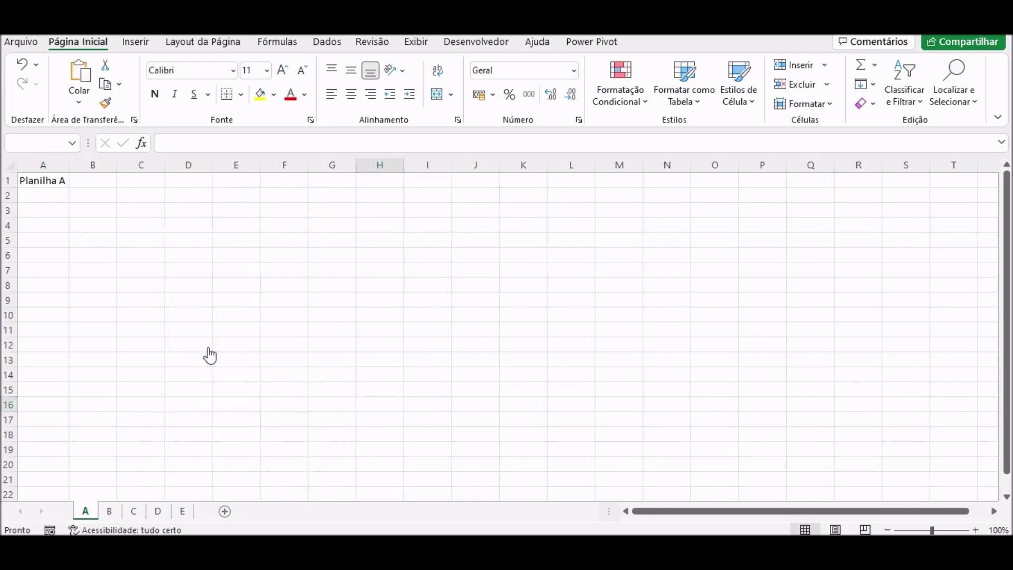
click(86, 511)
click(232, 408)
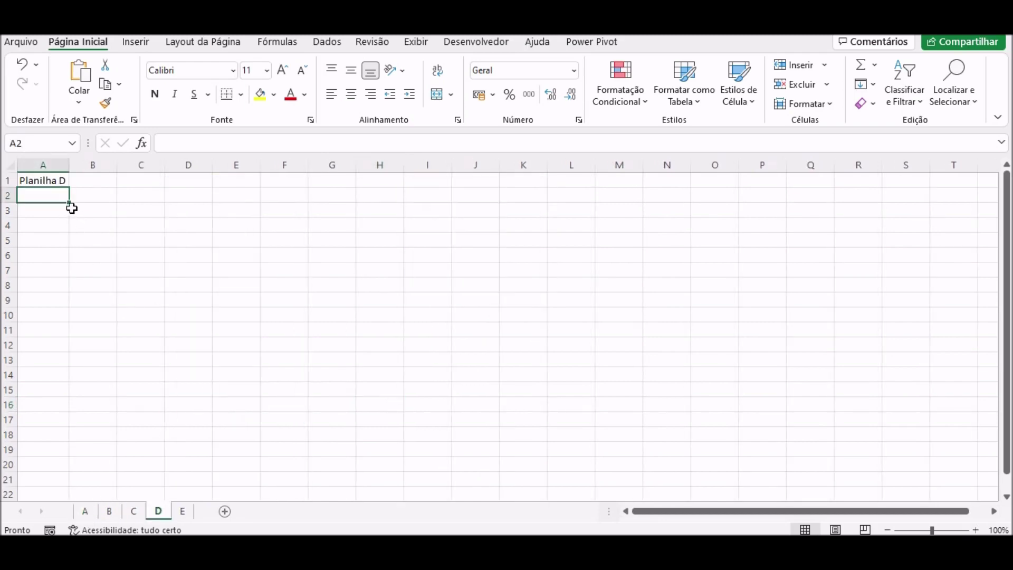
click(89, 512)
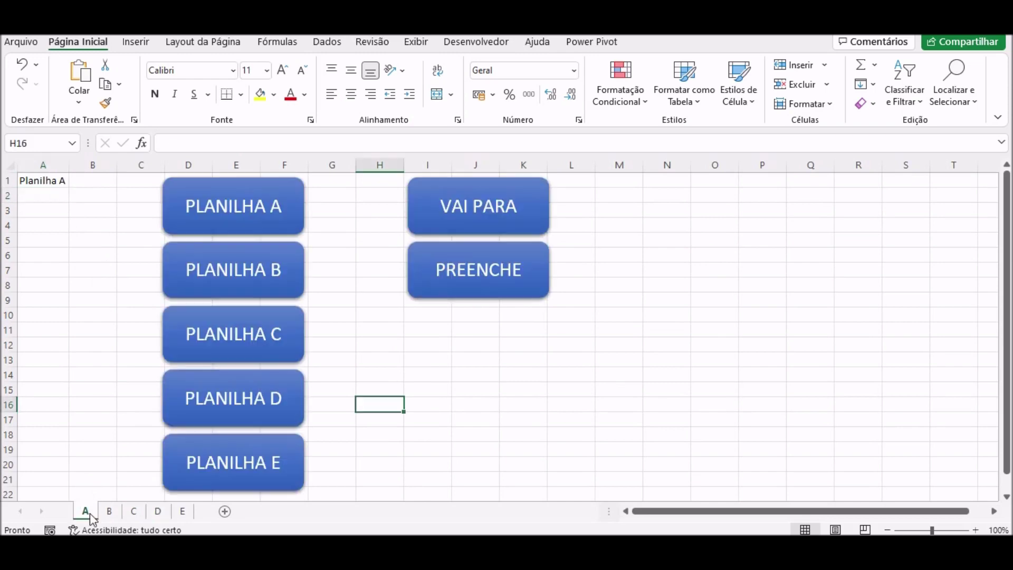
click(237, 470)
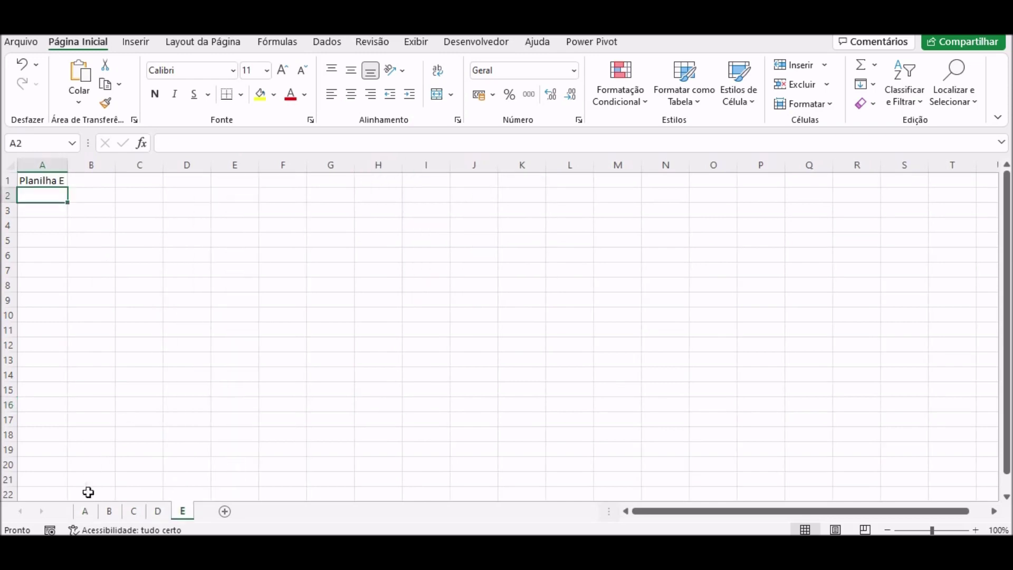
click(85, 511)
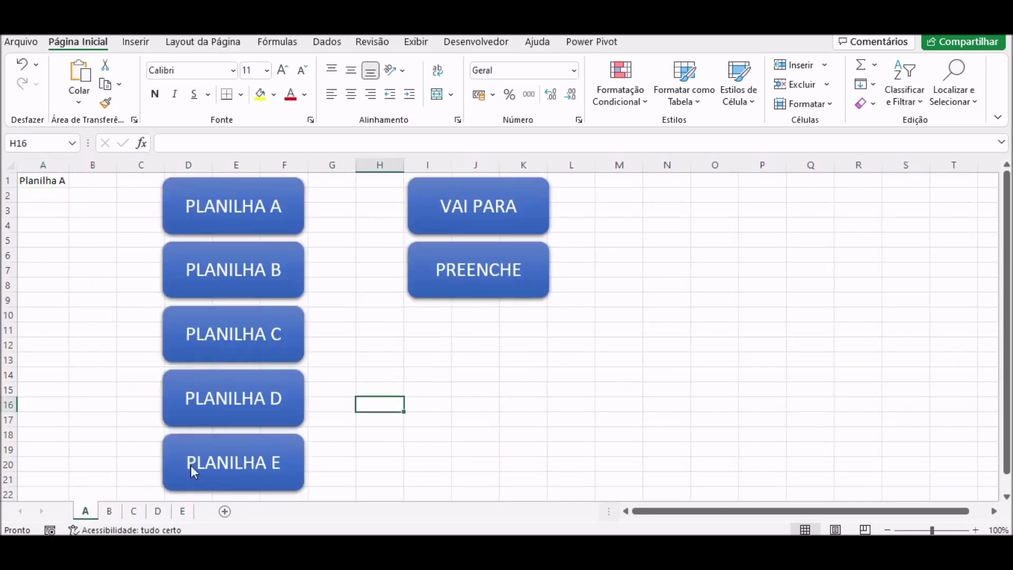
Select all five PLANILHA A–E buttons on sheet A.
right_click(300, 469)
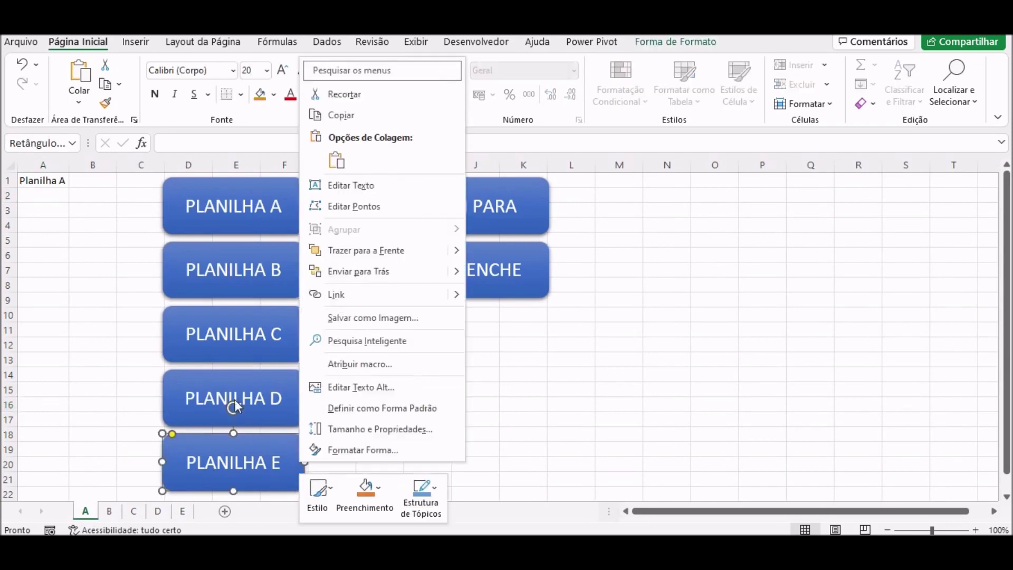
key(Escape)
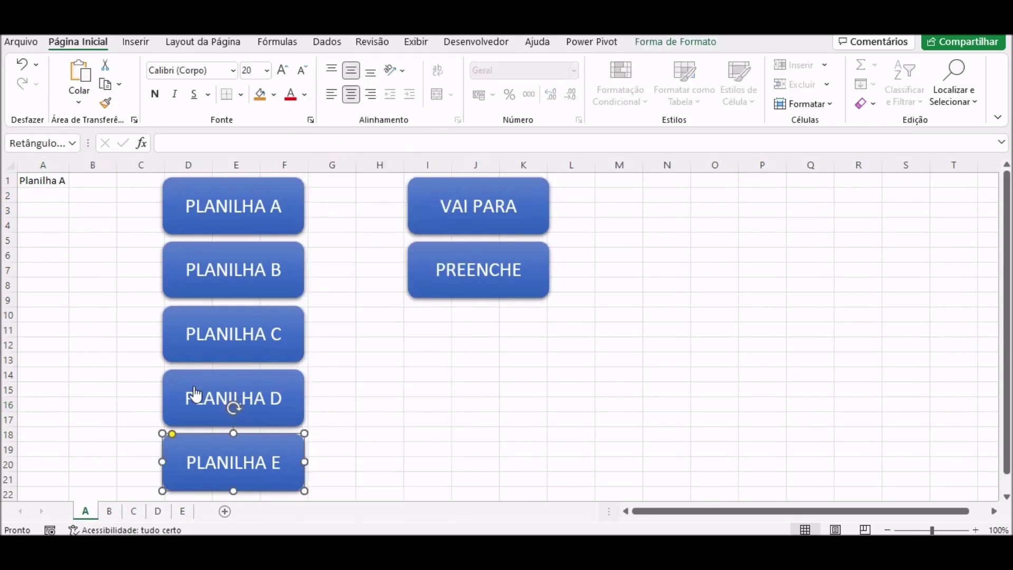
ctrl+click(195, 393)
ctrl+click(193, 347)
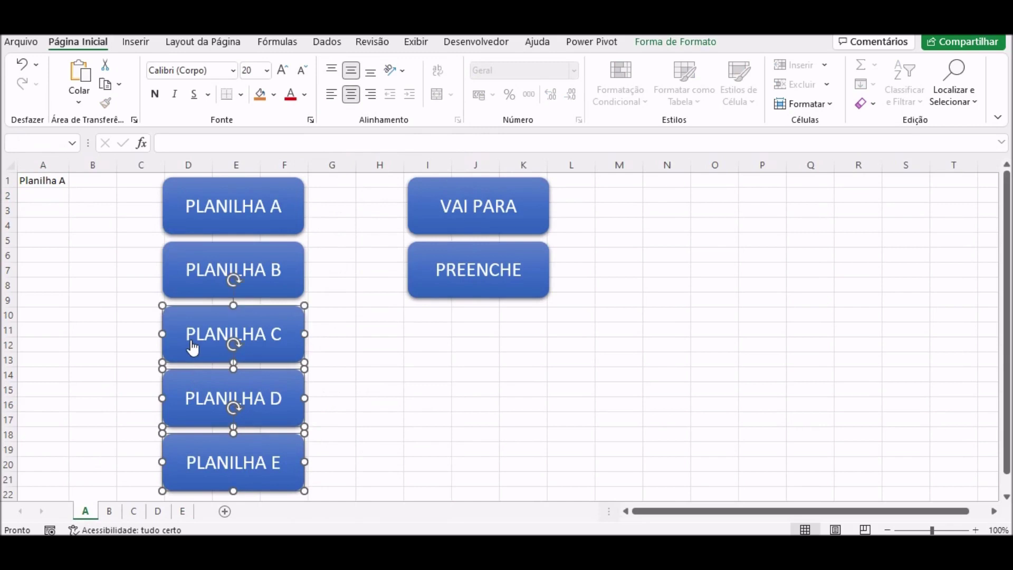
ctrl+click(192, 280)
ctrl+click(192, 205)
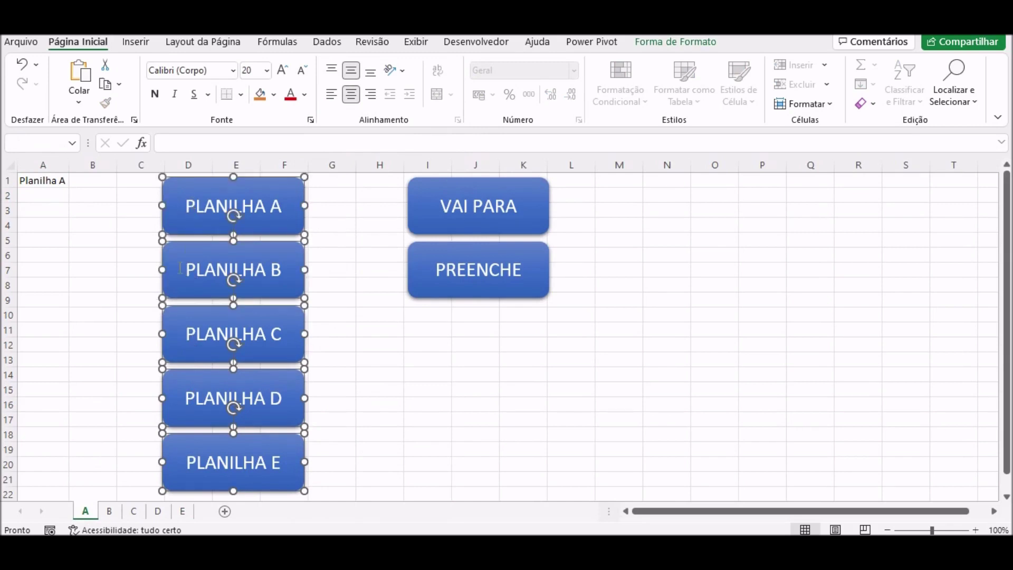
Paste the five buttons onto sheet B and move them into columns E–G.
click(110, 512)
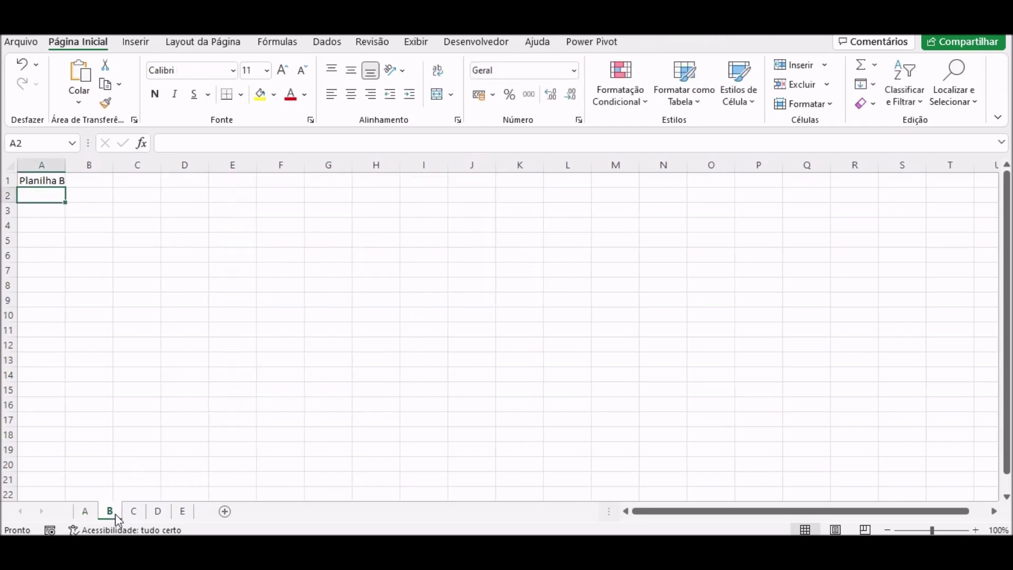
key(ctrl+v)
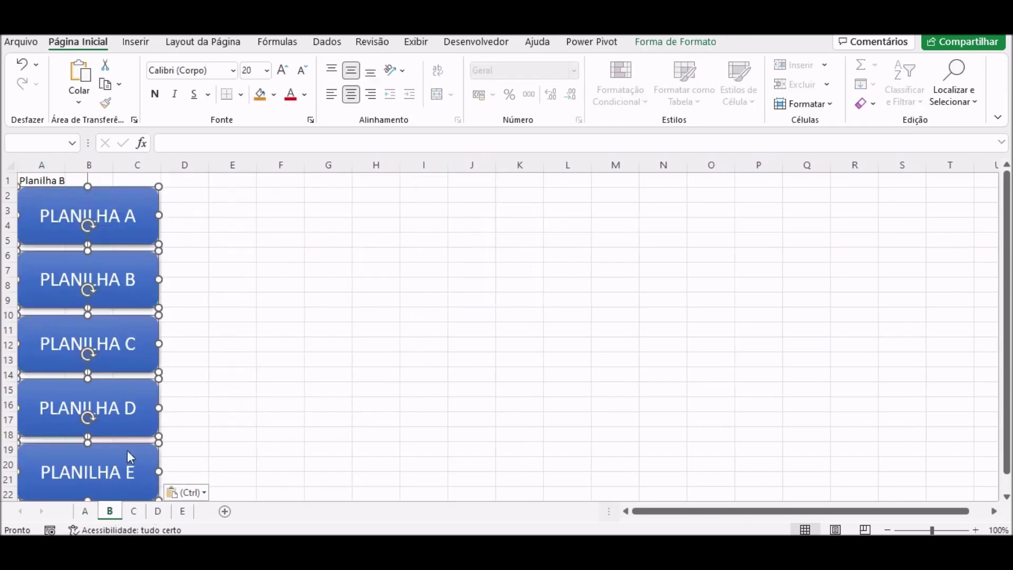
click(71, 279)
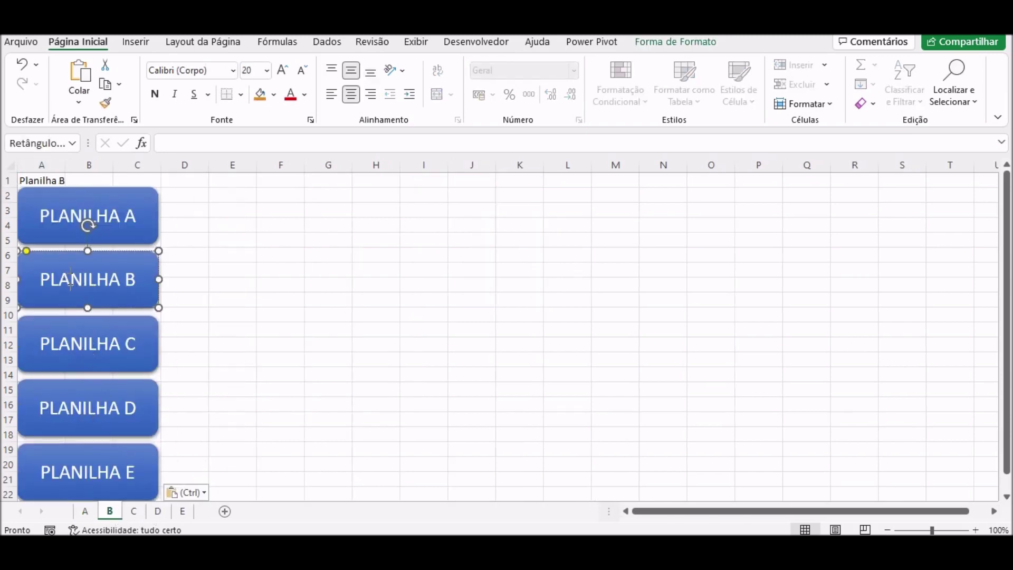
click(215, 391)
click(126, 216)
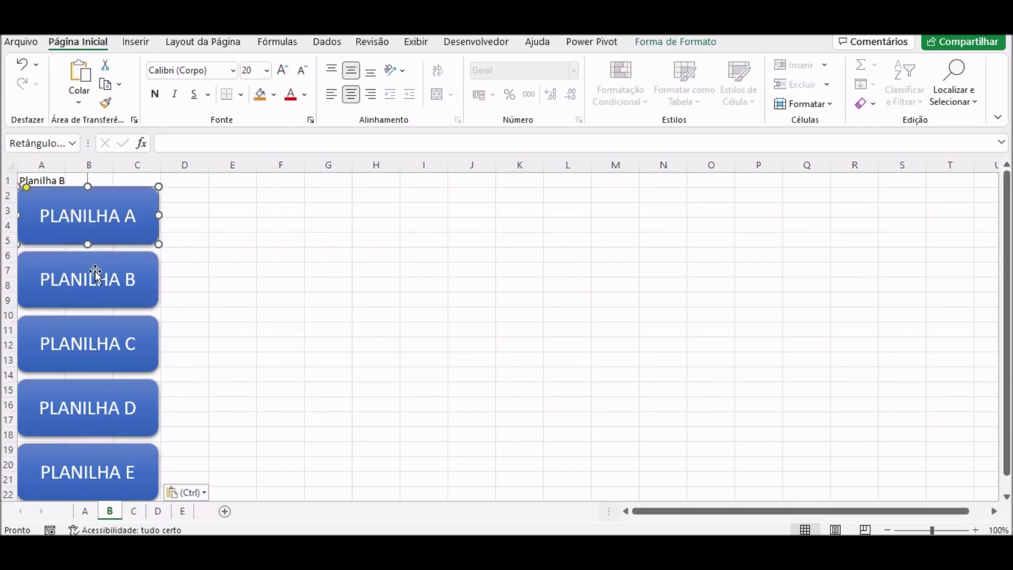
ctrl+click(96, 273)
ctrl+click(87, 349)
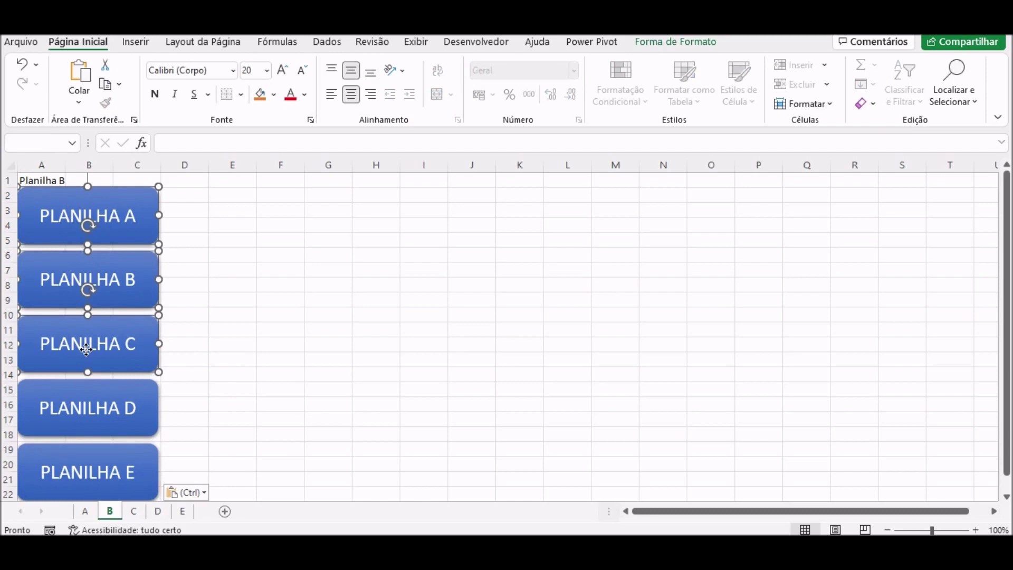
ctrl+click(79, 410)
ctrl+click(79, 463)
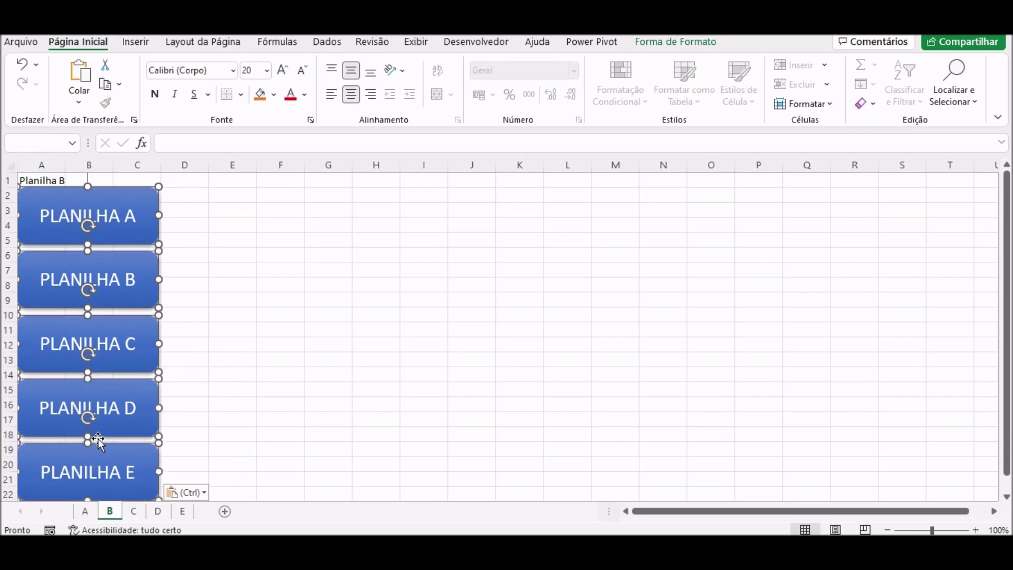
drag(97, 443, 290, 434)
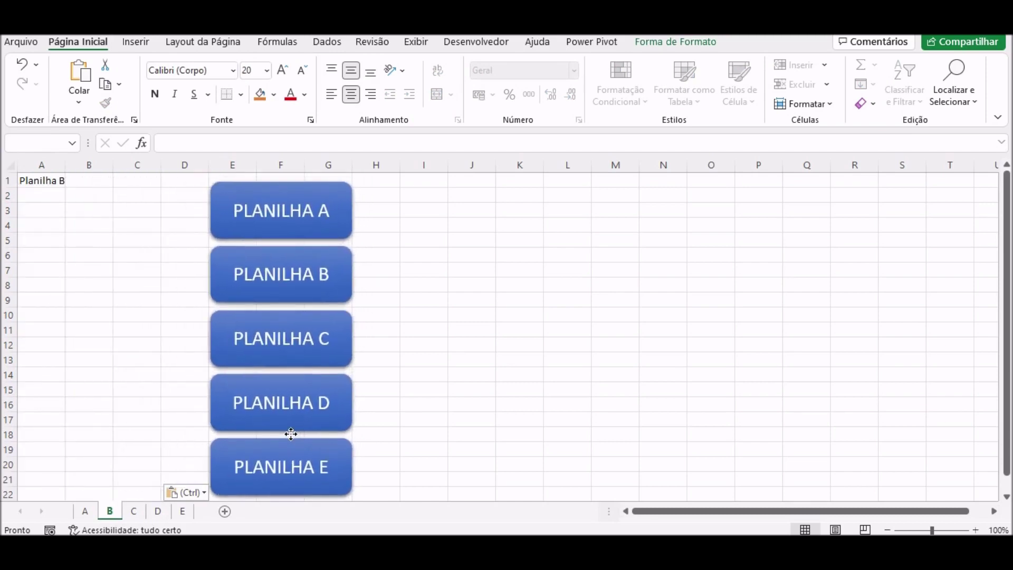
Paste the buttons onto sheet C at cell E4 and nudge them up to row 2.
click(134, 511)
click(217, 222)
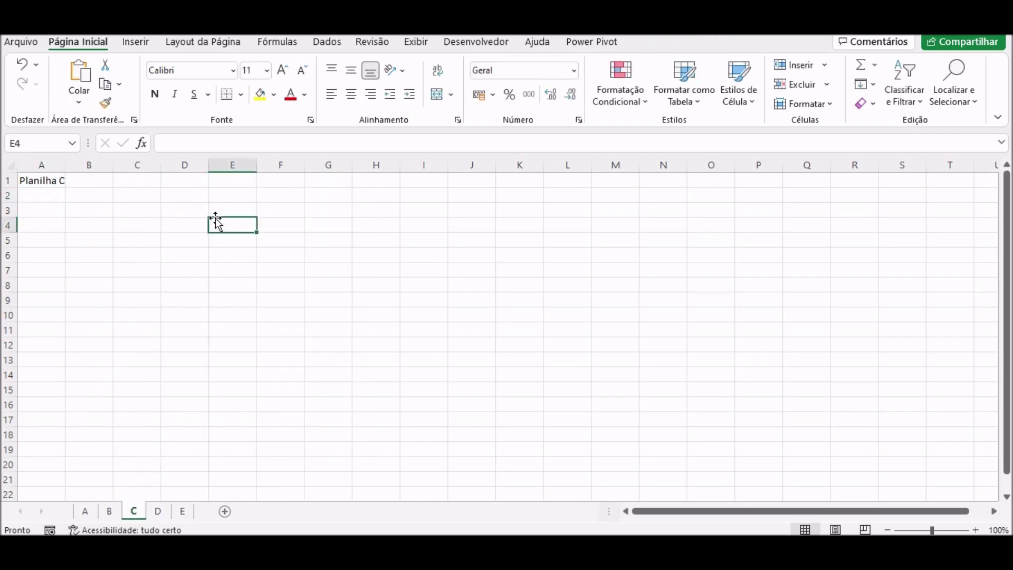
key(ctrl+v)
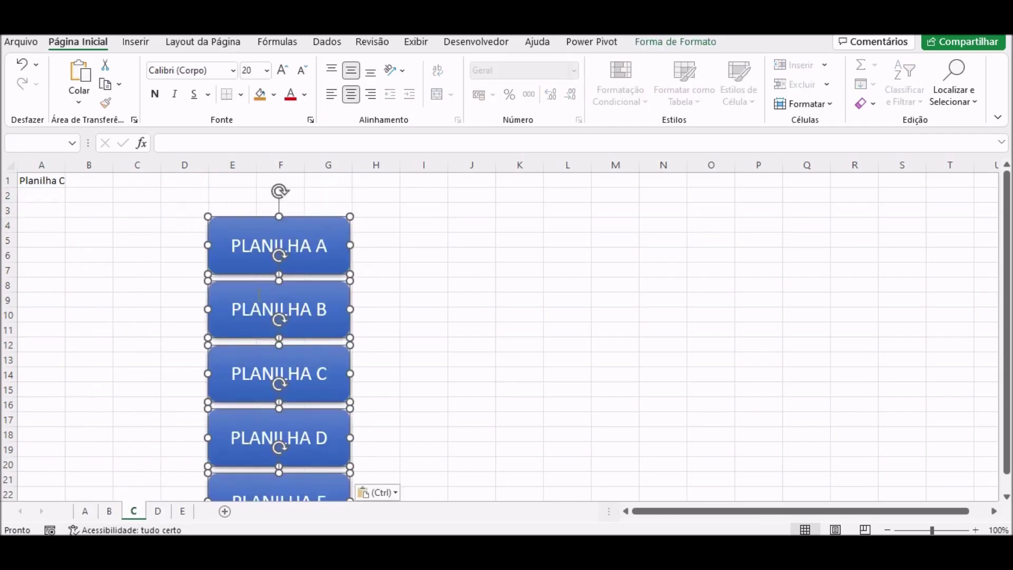
drag(259, 293, 257, 266)
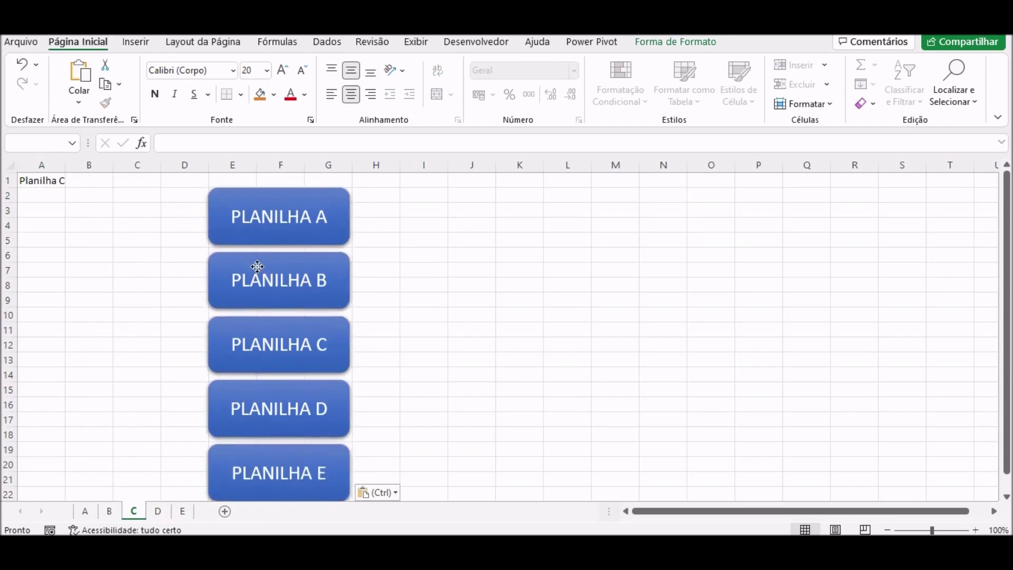
Paste the buttons onto sheets D and E, move them right, then return via PLANILHA A.
click(159, 512)
key(ctrl+v)
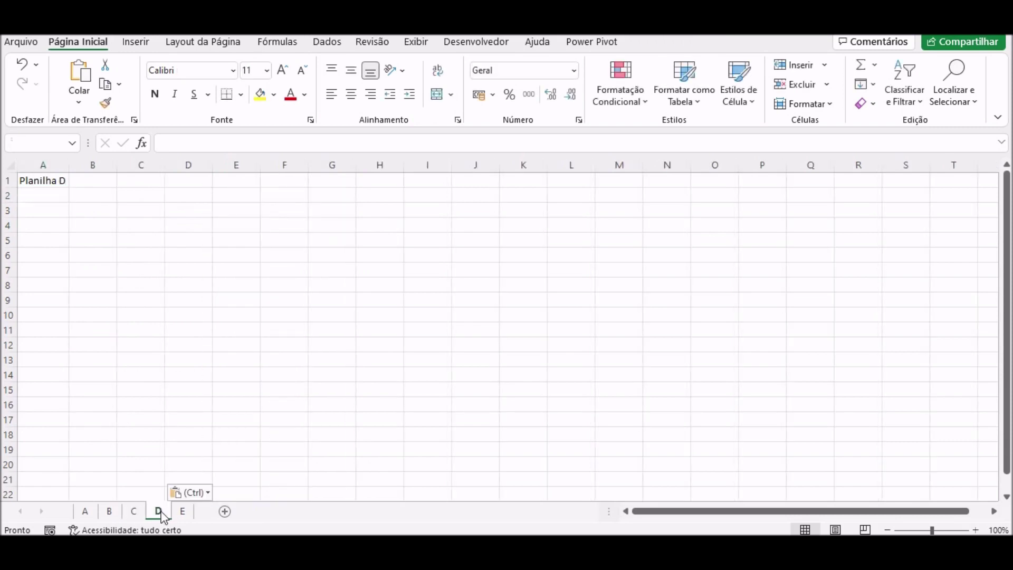
drag(125, 374, 320, 379)
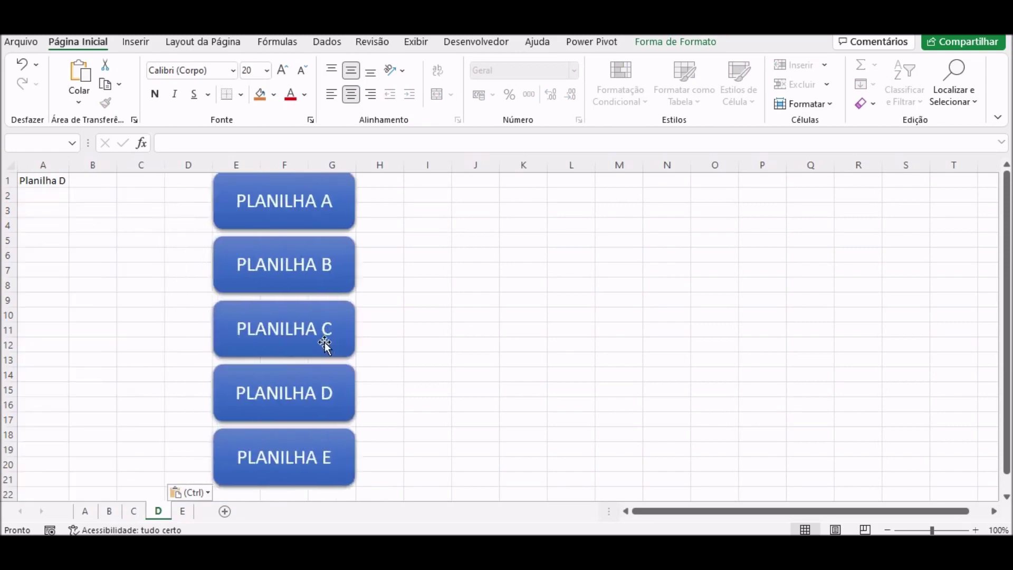
click(183, 511)
key(ctrl+v)
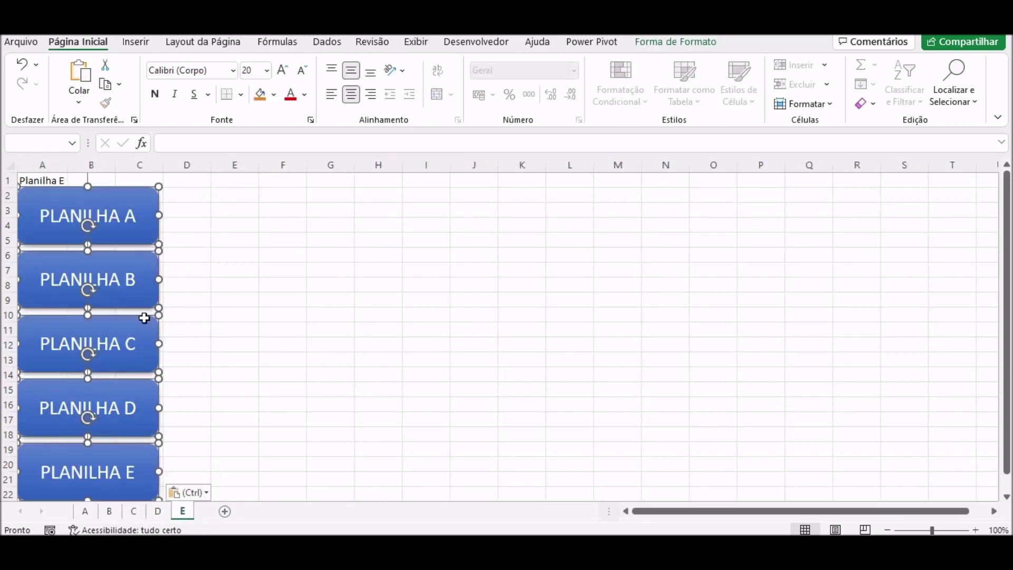
drag(106, 296, 300, 297)
click(484, 282)
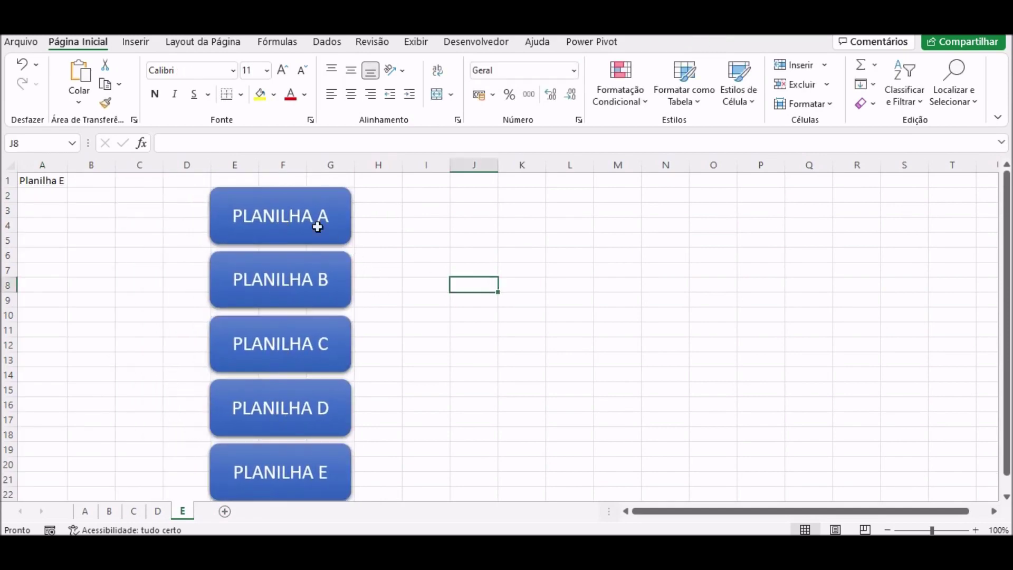
click(298, 225)
Test PLANILHA B, D, E, B and A jumping to their sheets, briefly visiting the VBA editor.
click(381, 275)
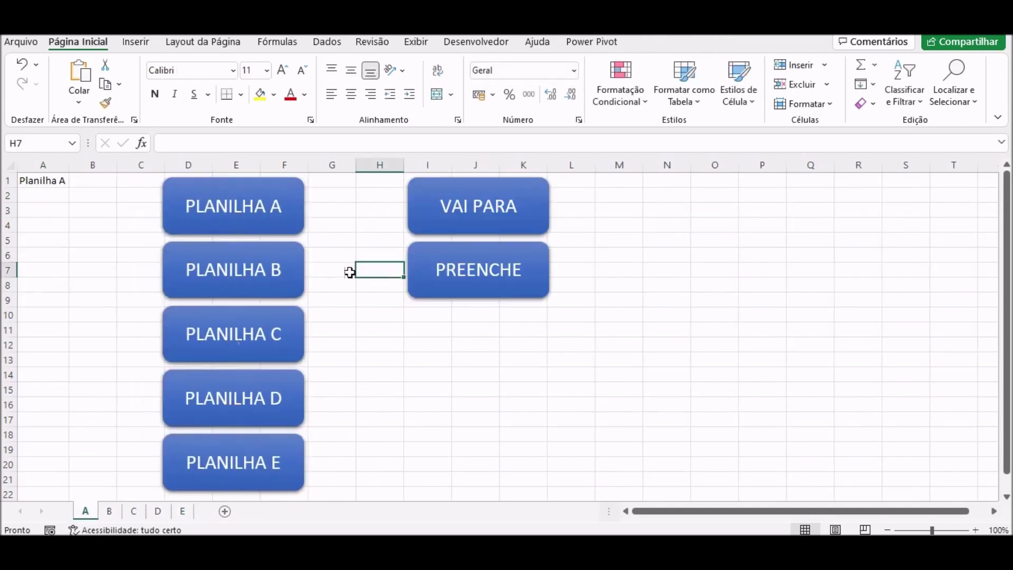
click(237, 272)
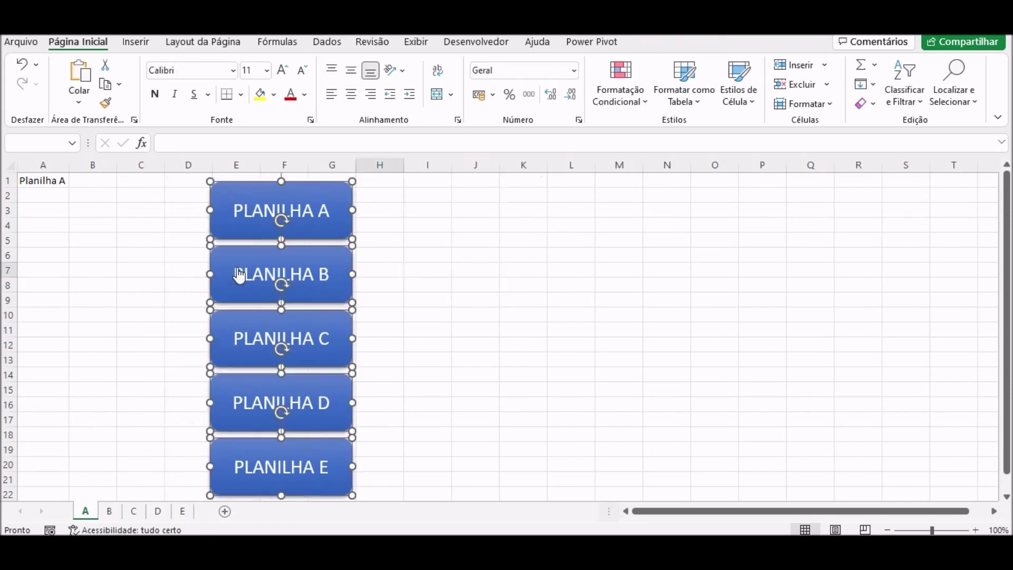
click(534, 367)
click(297, 398)
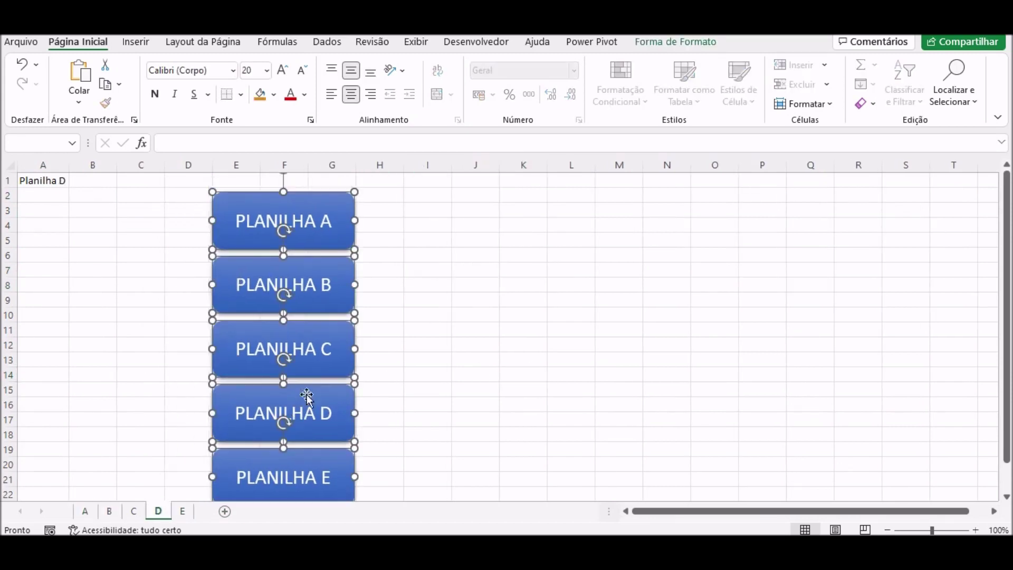
click(476, 299)
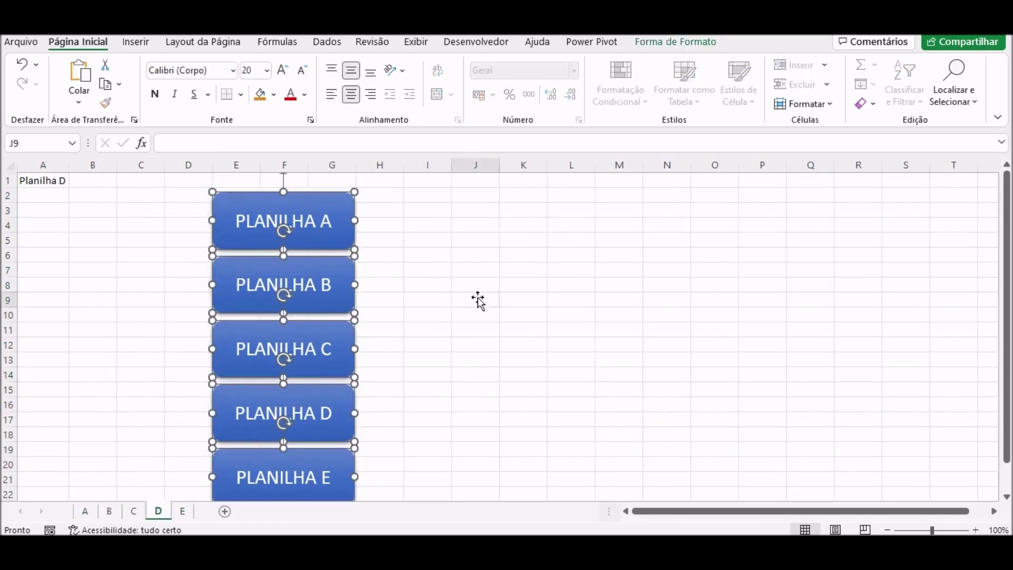
click(302, 480)
click(272, 275)
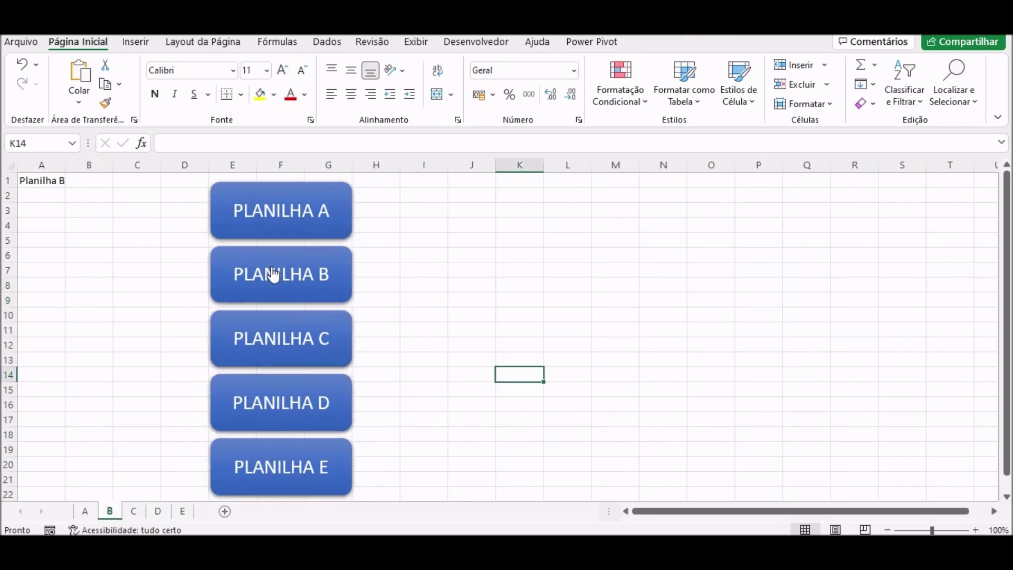
click(278, 214)
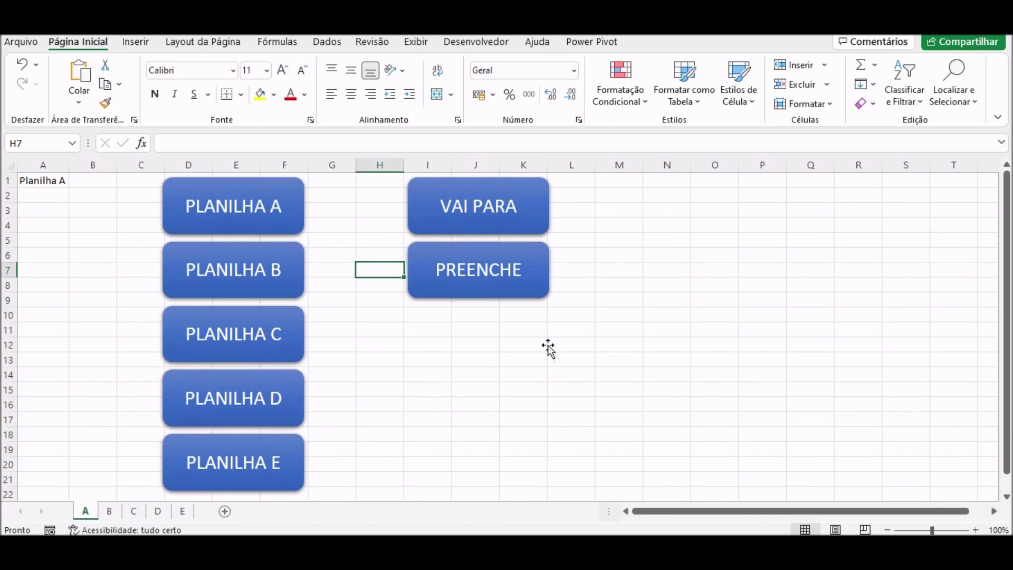
mouse_move(601, 554)
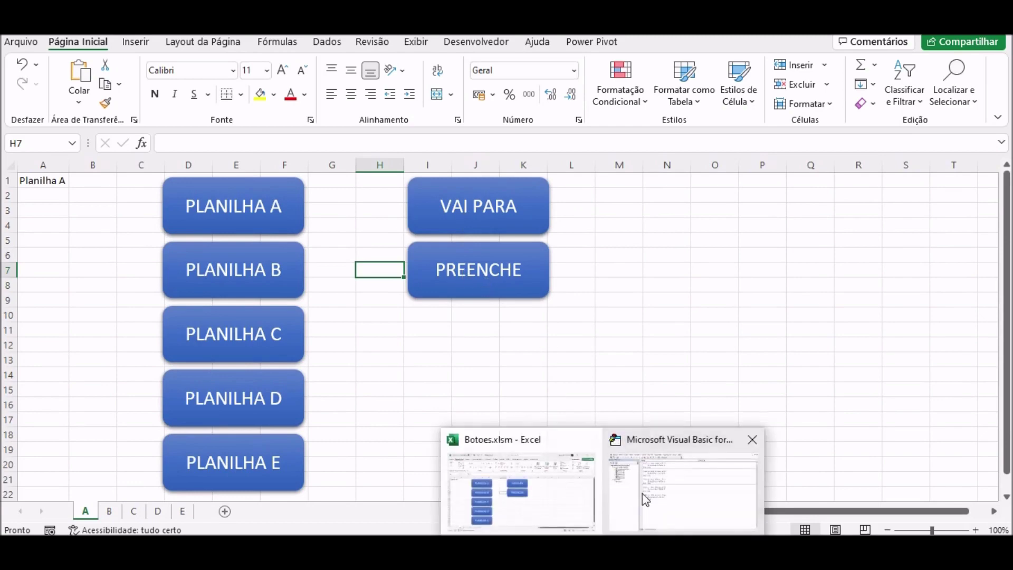
click(642, 492)
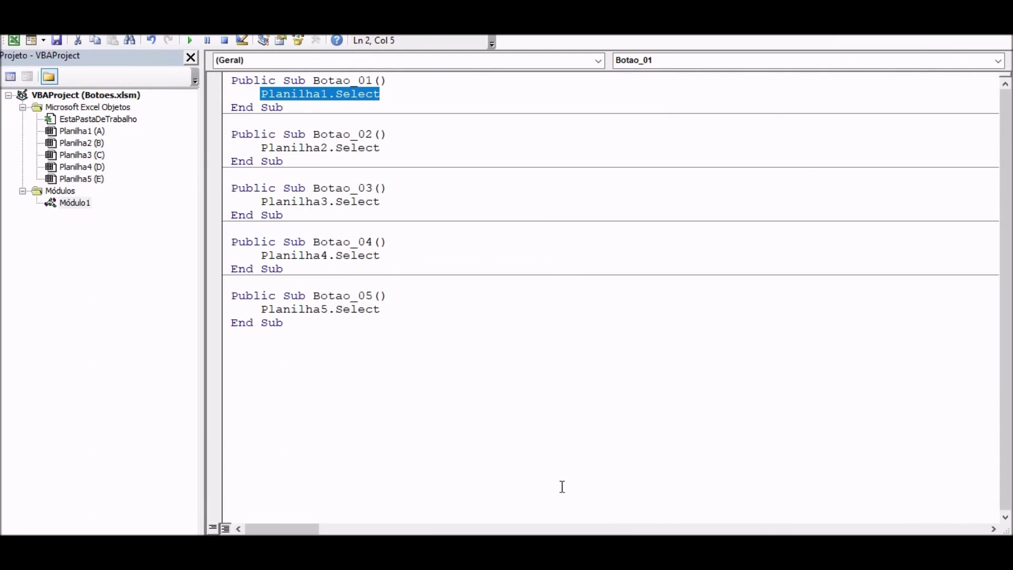
click(517, 476)
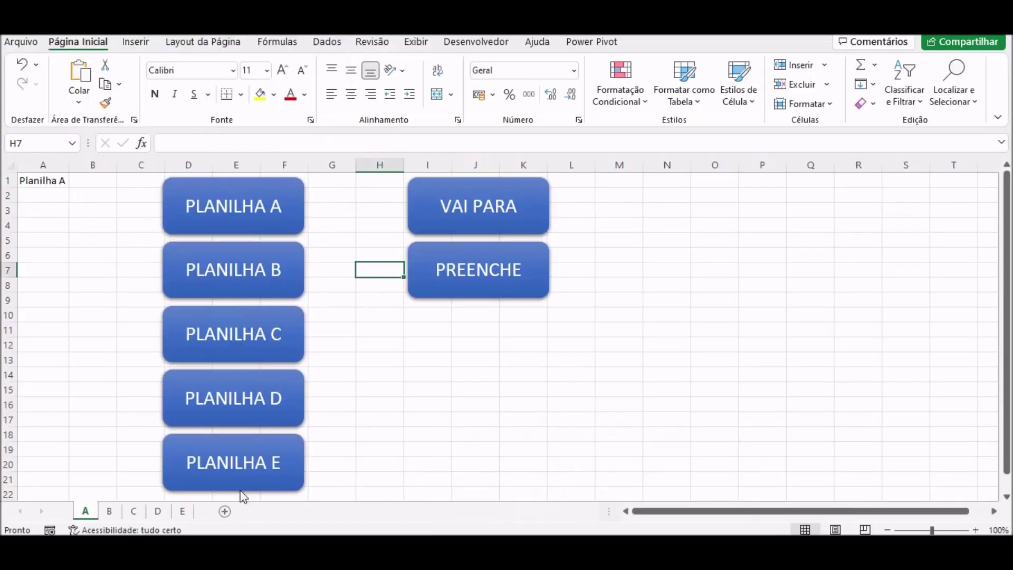
Open the VBA code view from sheet A's tab menu with Exibir Código.
right_click(91, 509)
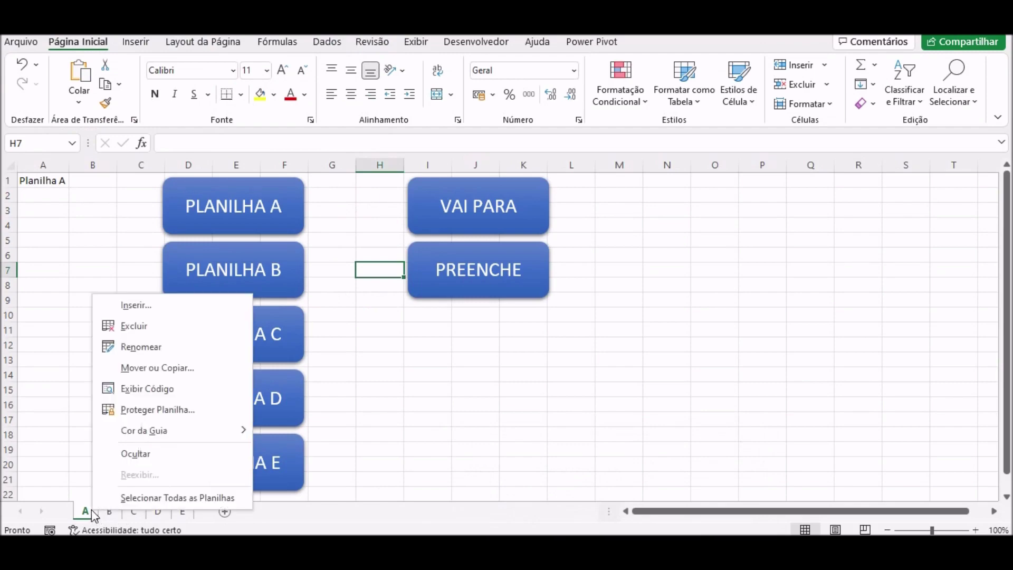
click(158, 394)
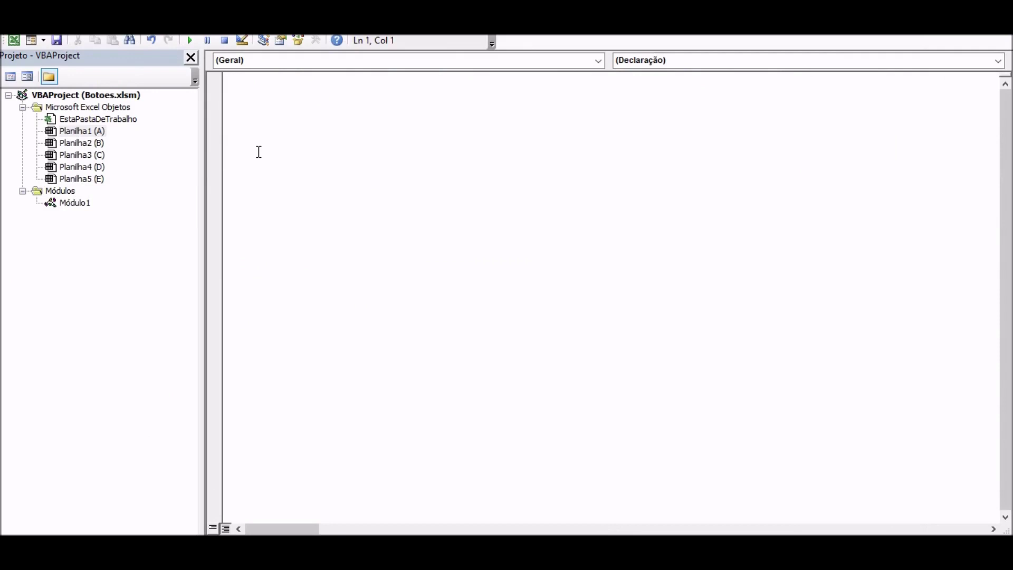
Open Módulo1 and paste two copies of the Botao_05 sub below it.
click(76, 206)
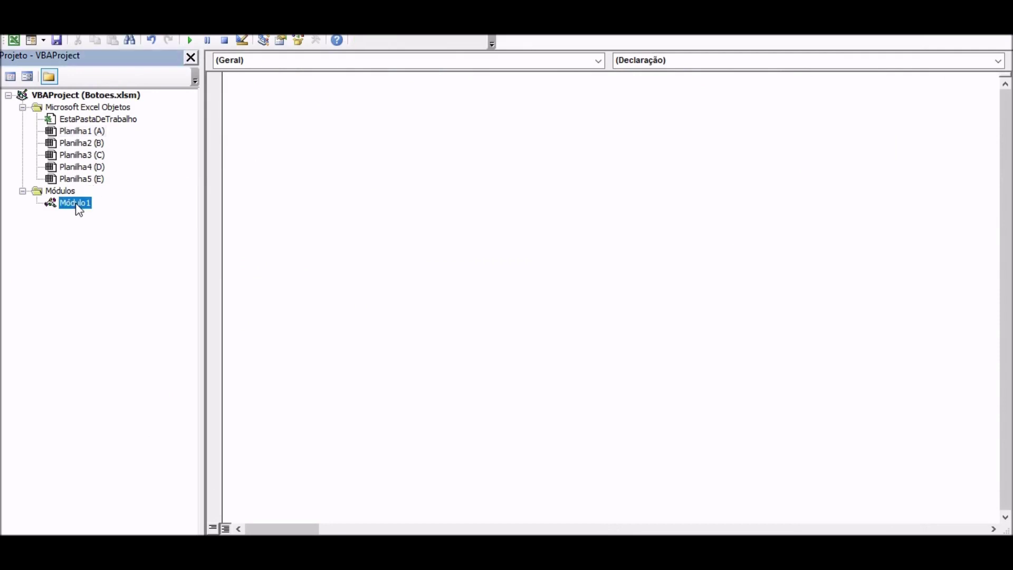
double_click(77, 206)
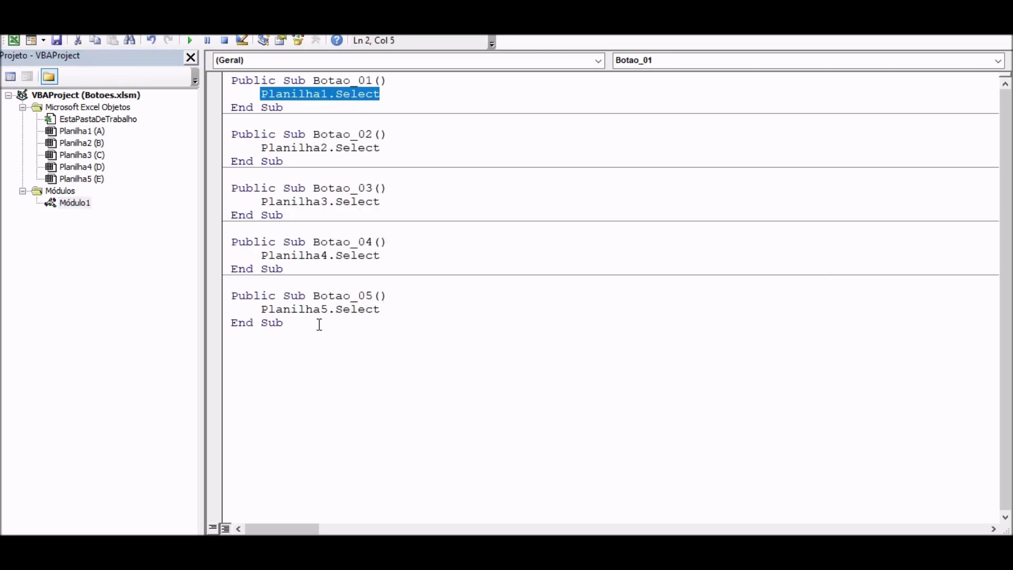
drag(319, 324, 221, 307)
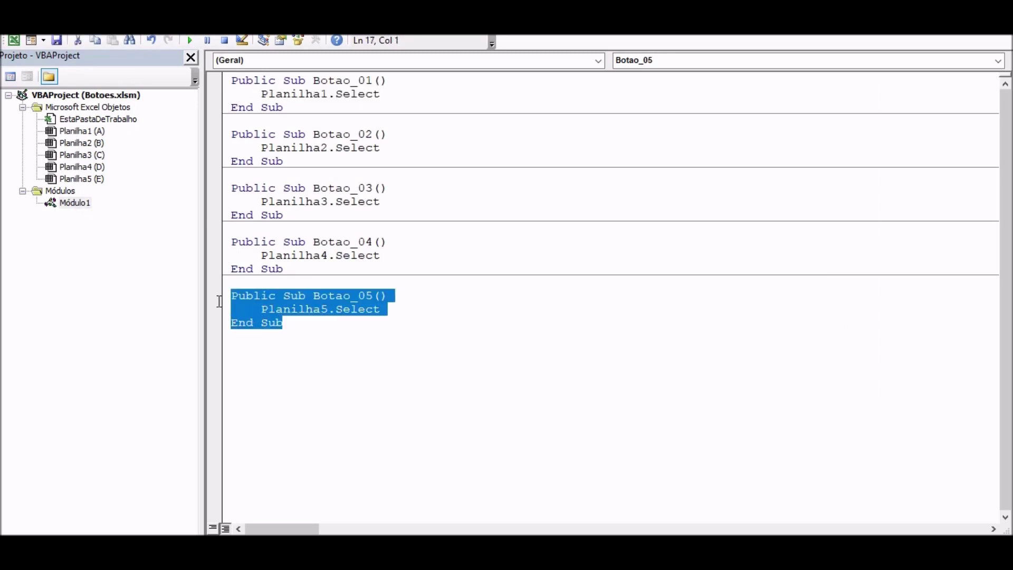
key(ctrl+c)
click(309, 321)
key(Return)
key(Return)
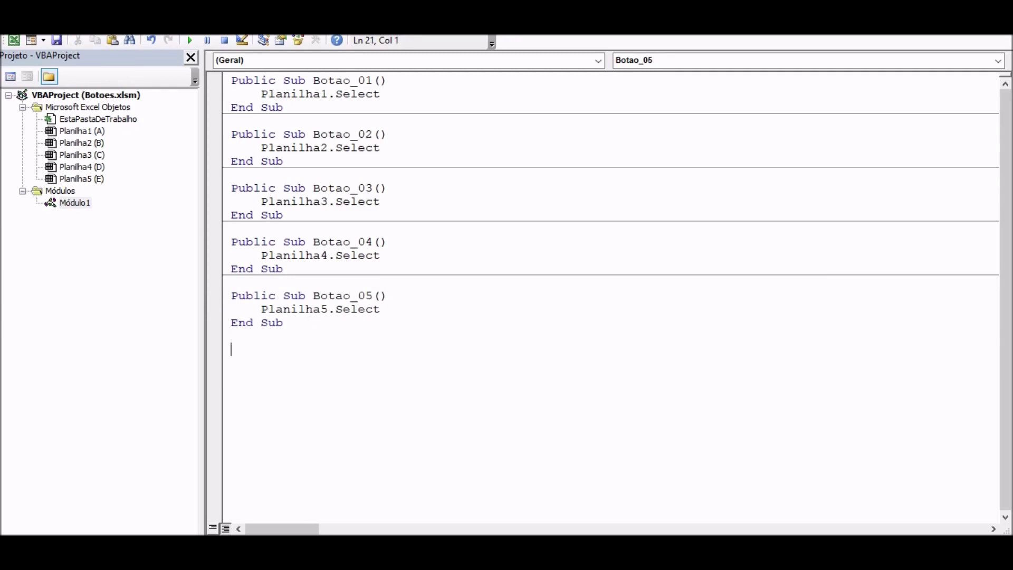
key(ctrl+v)
key(Return)
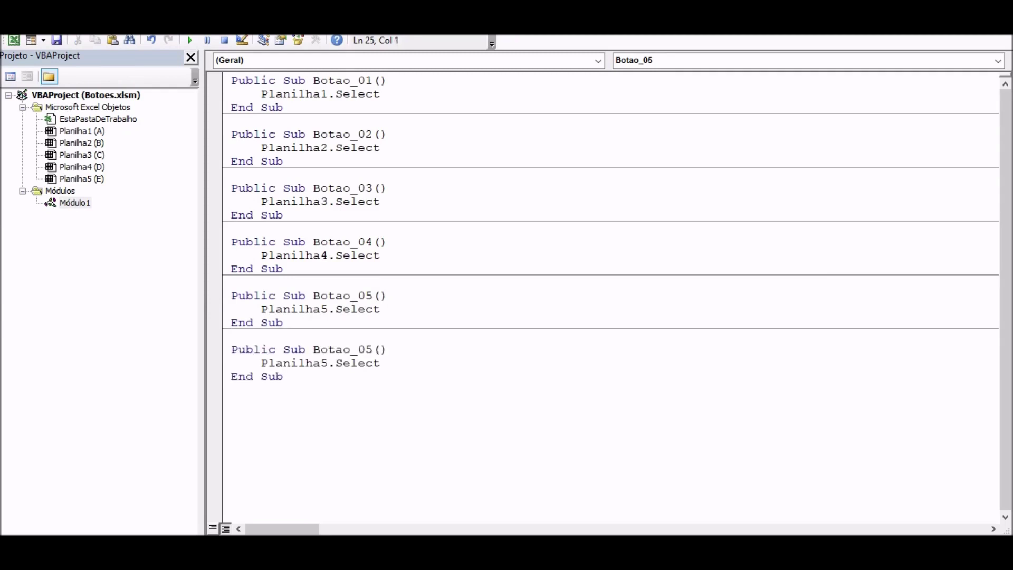
key(ctrl+v)
Rename the two copies to Botao_06 and Botao_07.
click(374, 349)
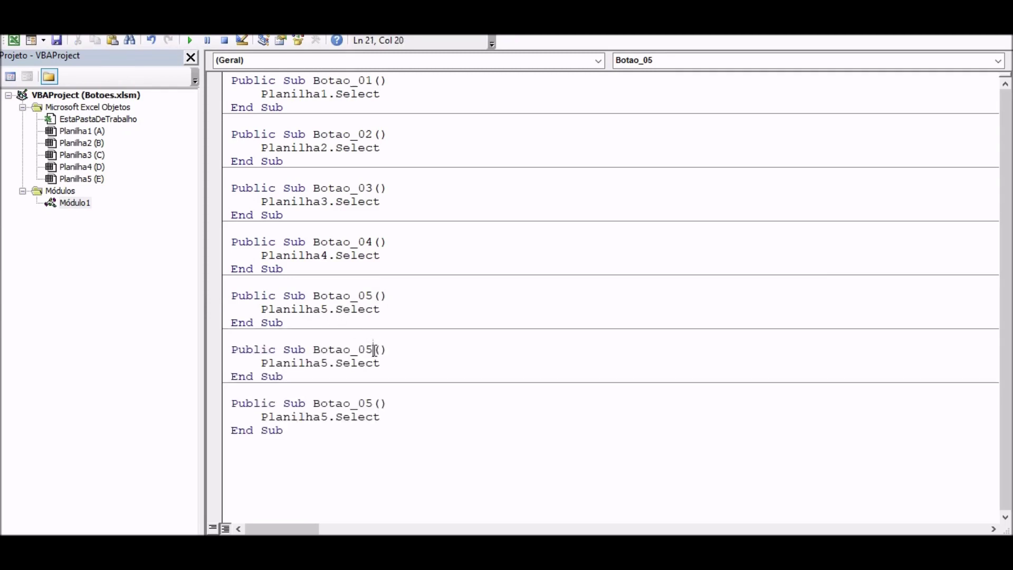
key(BackSpace)
text(6)
key(BackSpace)
text(7)
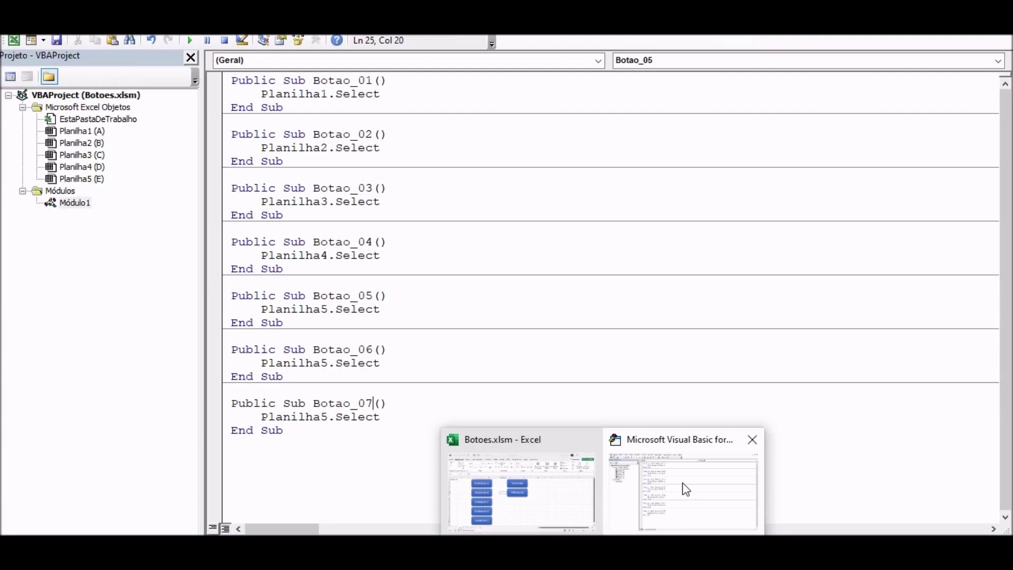
click(686, 489)
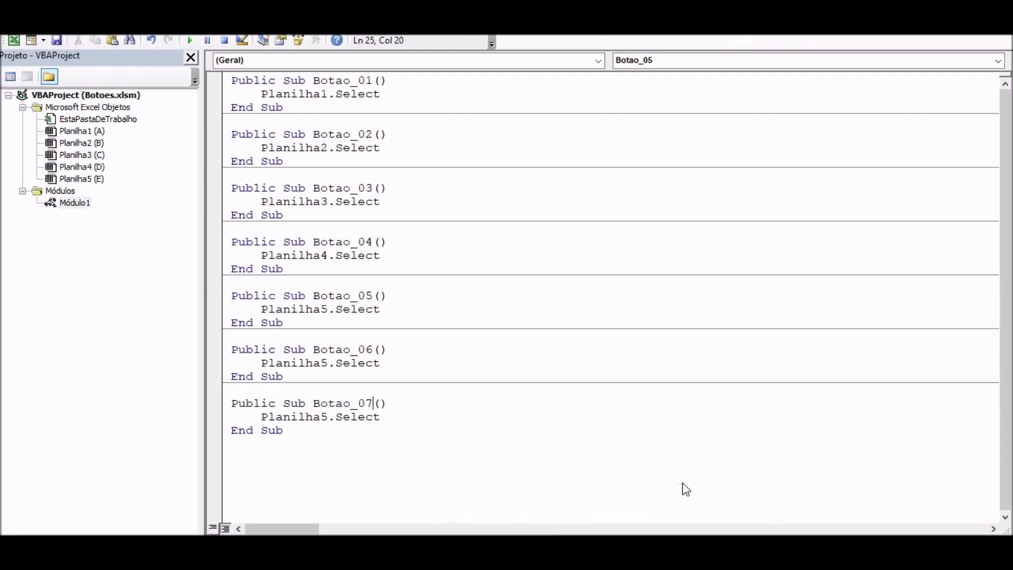
Replace Planilha5.Select in Botao_06 with Range("C5").Select.
click(379, 363)
key(BackSpace)
key(BackSpace)
key(BackSpace)
key(BackSpace)
key(BackSpace)
key(BackSpace)
key(BackSpace)
key(BackSpace)
key(BackSpace)
key(BackSpace)
key(BackSpace)
key(BackSpace)
key(BackSpace)
key(BackSpace)
key(BackSpace)
key(BackSpace)
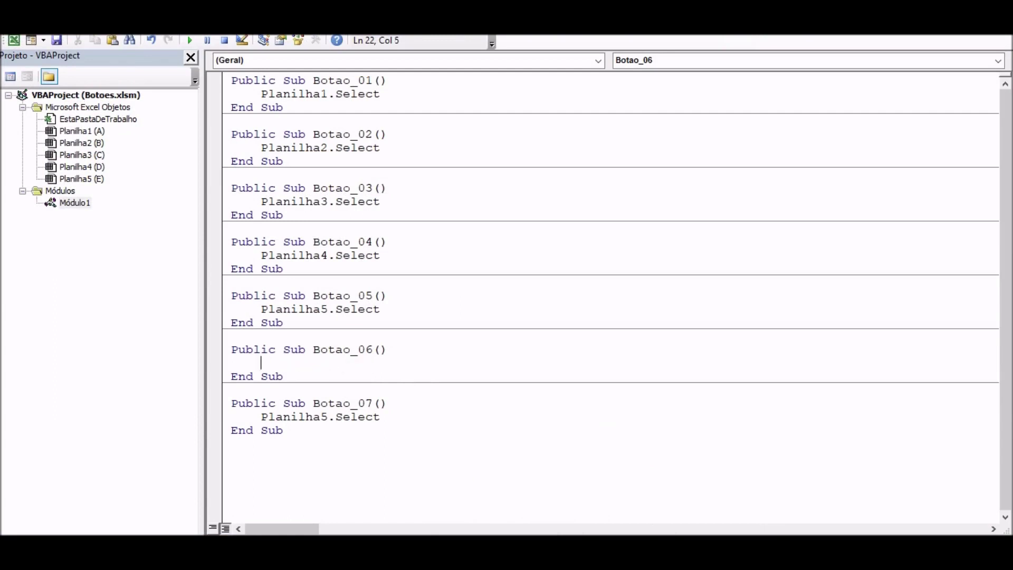
text(Ra)
text(ng)
text(e)
text(()
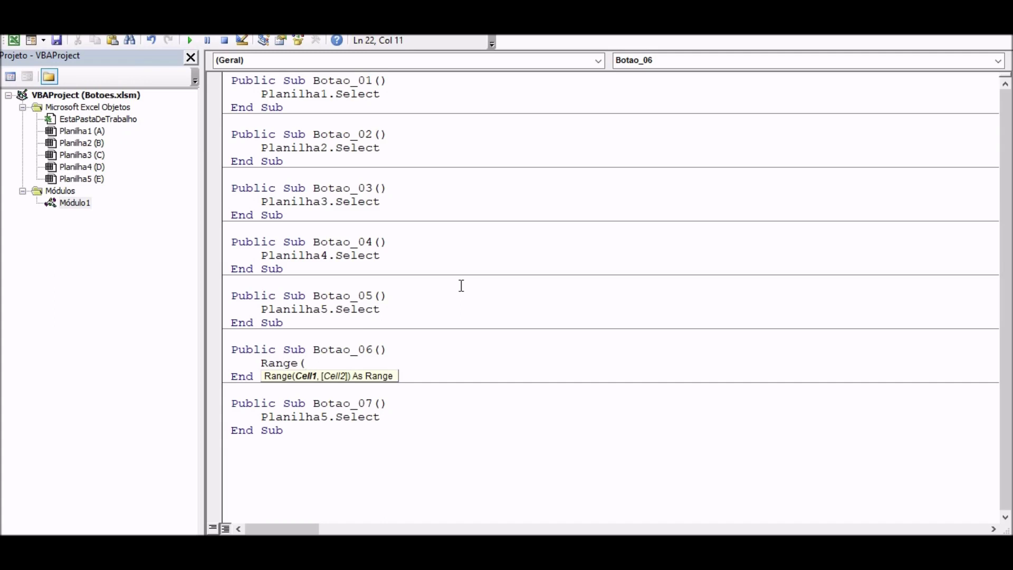
text(")
text(C5)
text(")
text().)
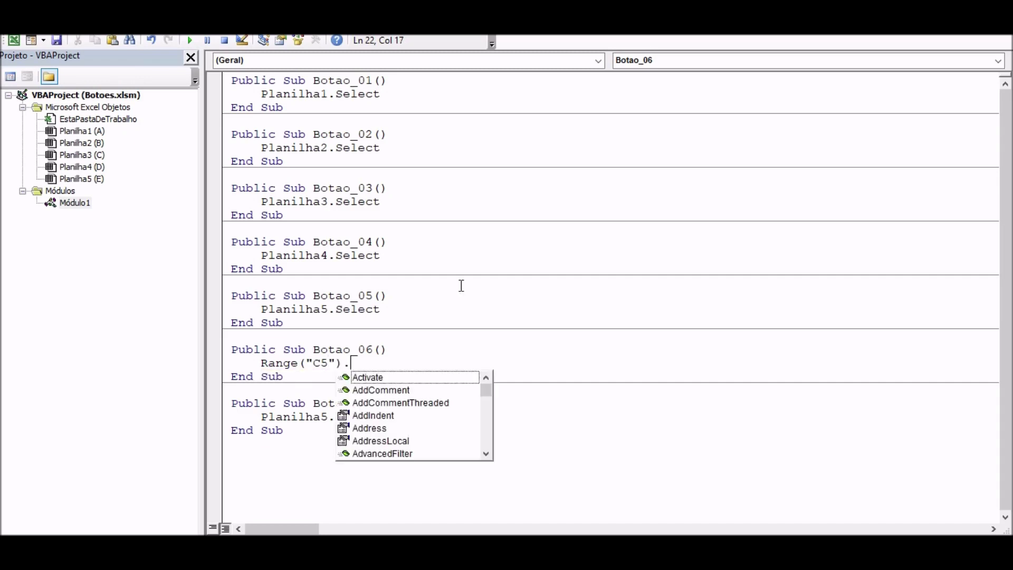
text(Select)
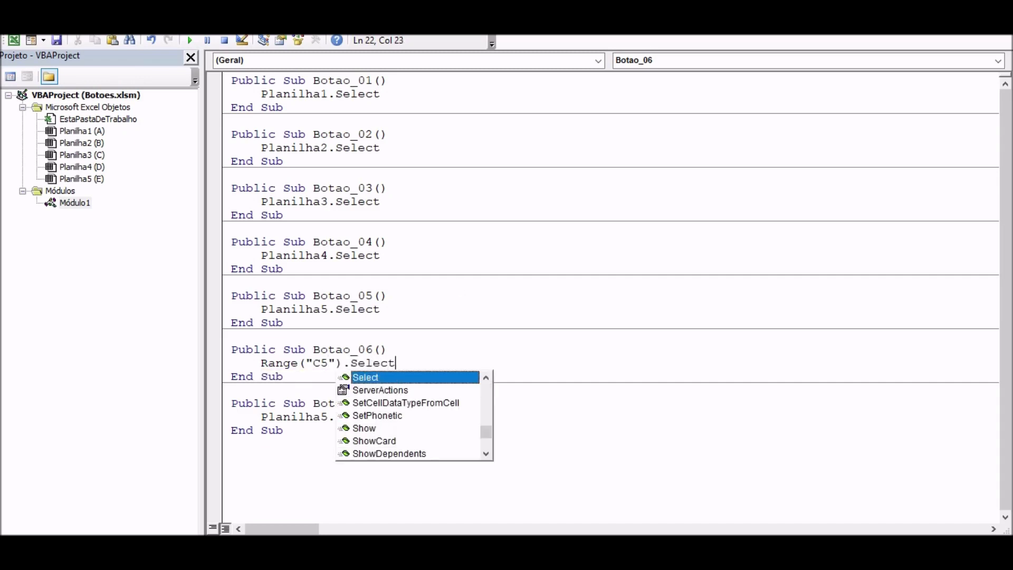
click(442, 354)
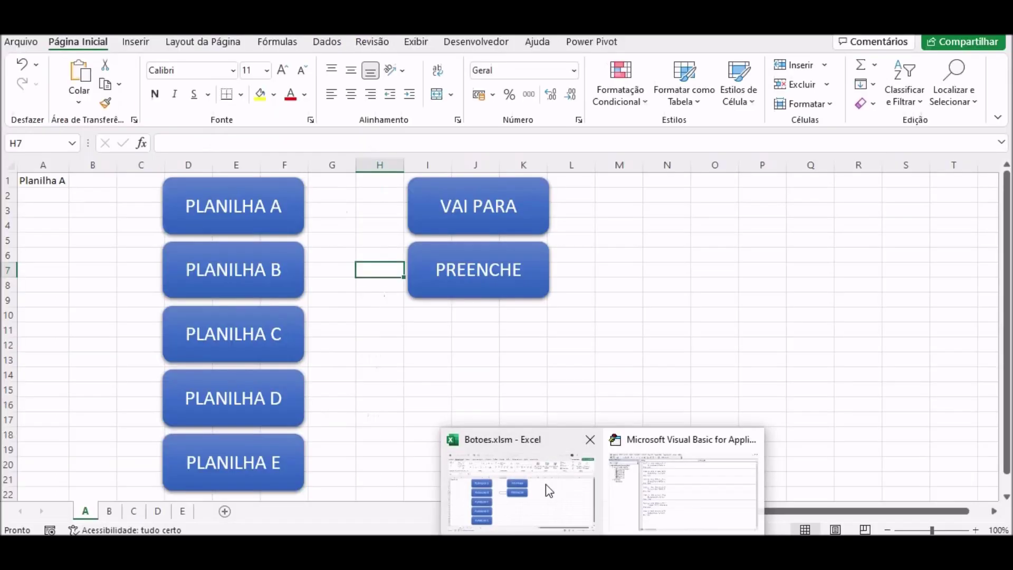
Assign macro Botao_06 to the VAI PARA button with Atribuir macro.
click(546, 483)
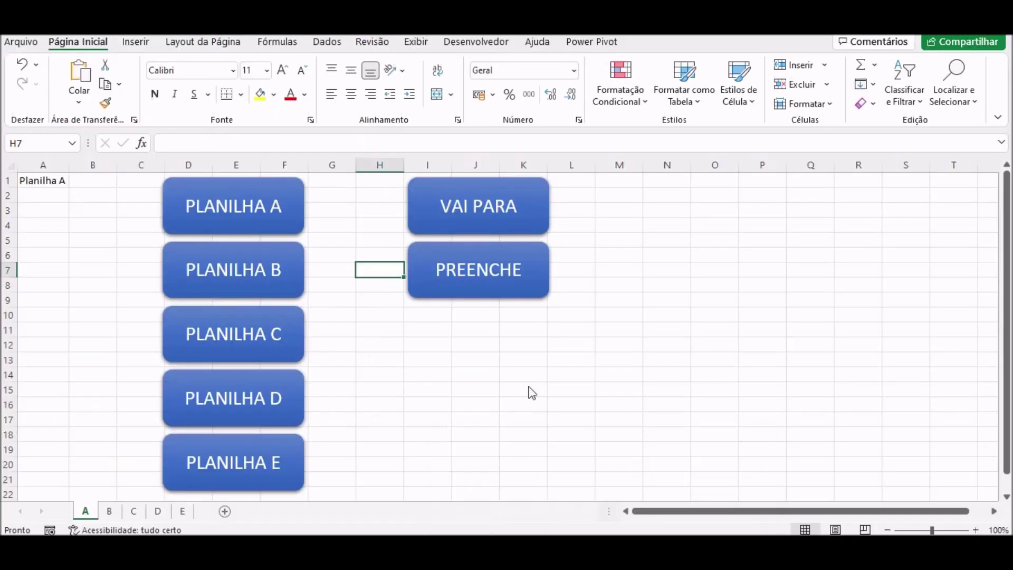
right_click(470, 219)
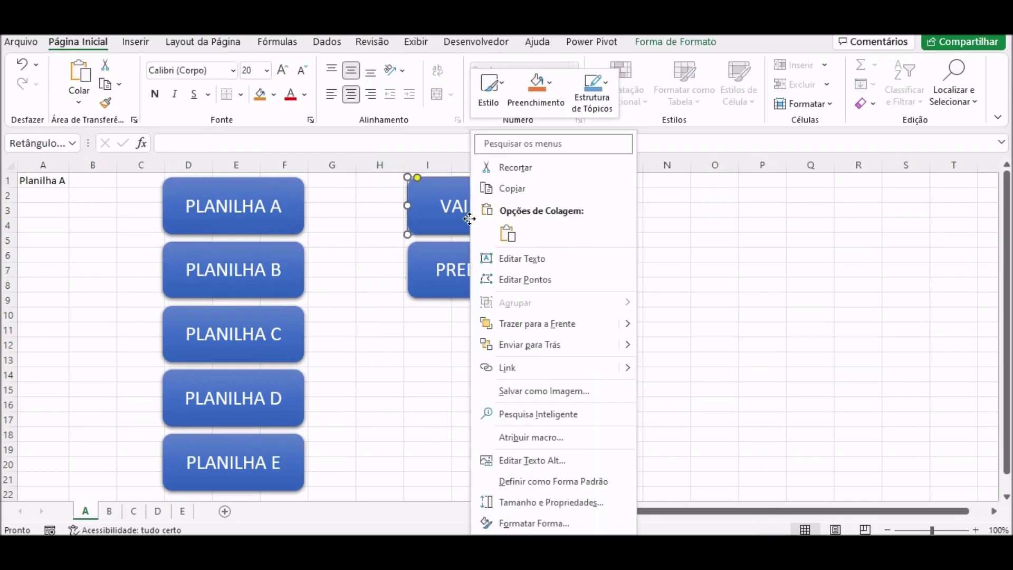
click(539, 438)
click(432, 372)
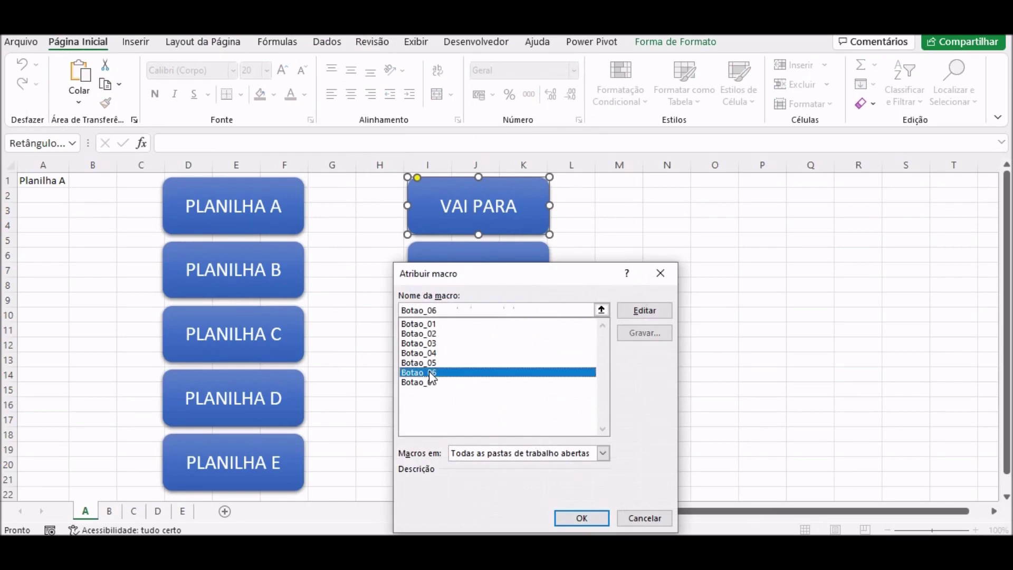
click(571, 520)
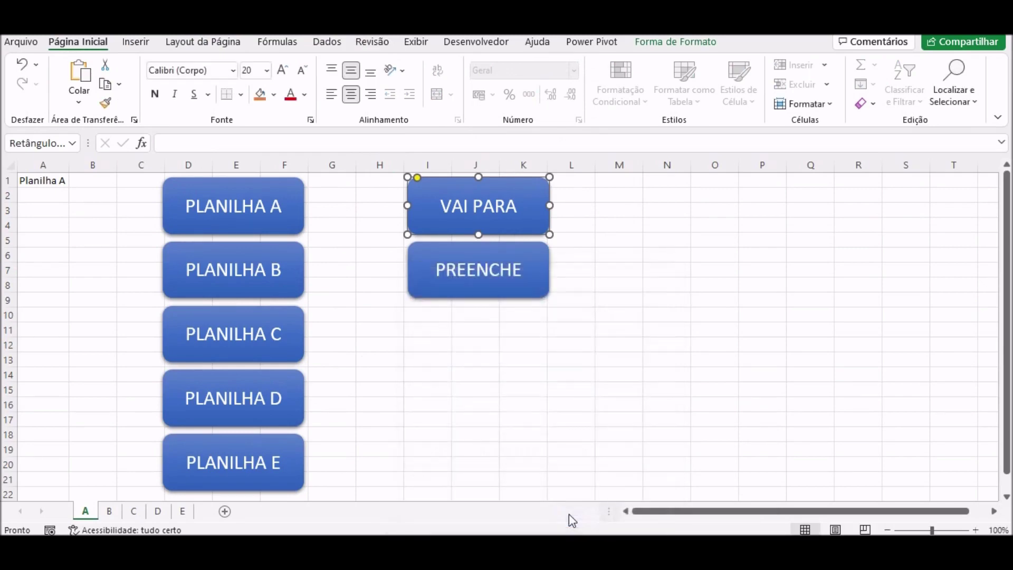
click(525, 404)
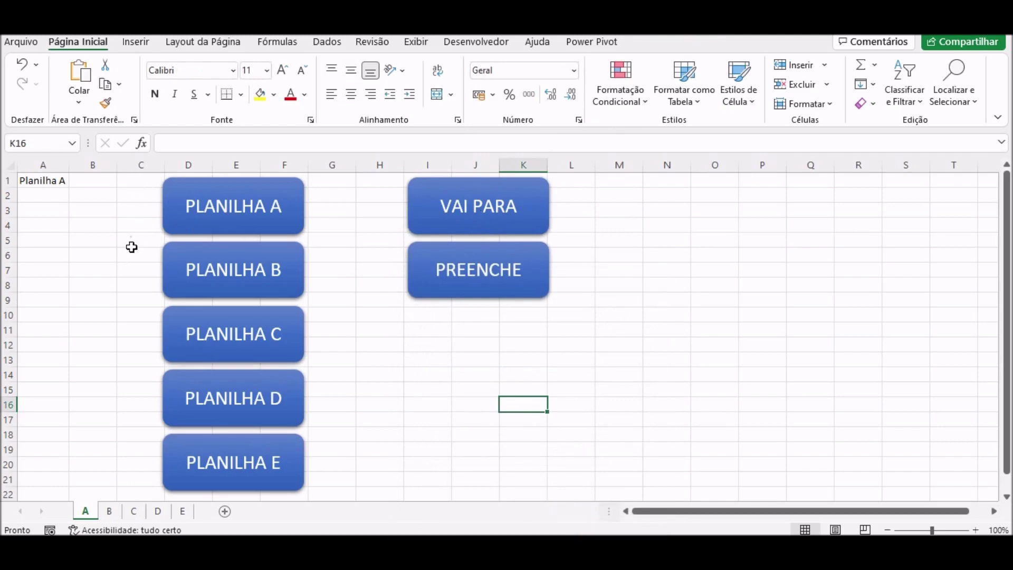
Run VAI PARA twice to confirm it jumps to cell C5.
click(478, 229)
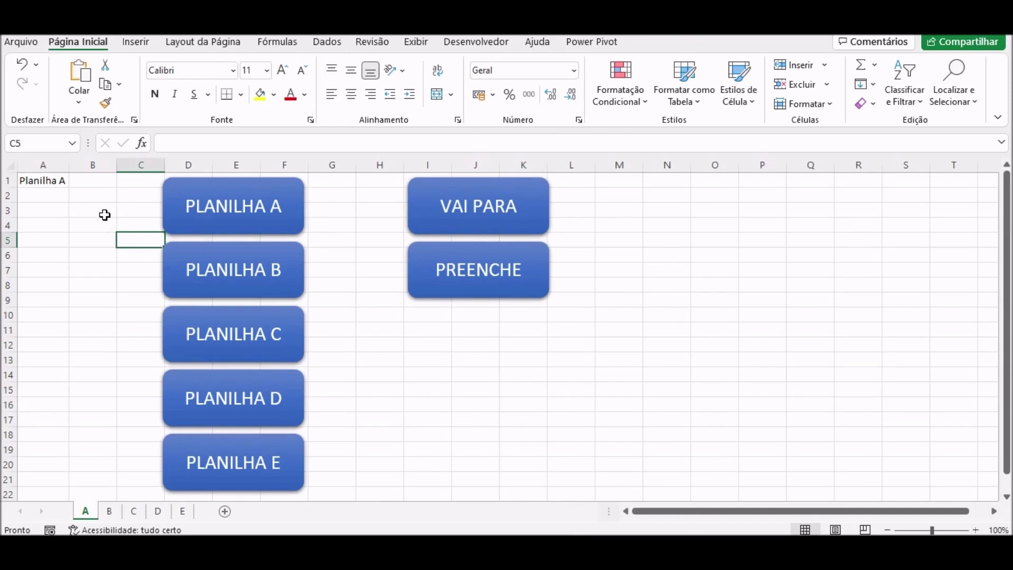
click(612, 418)
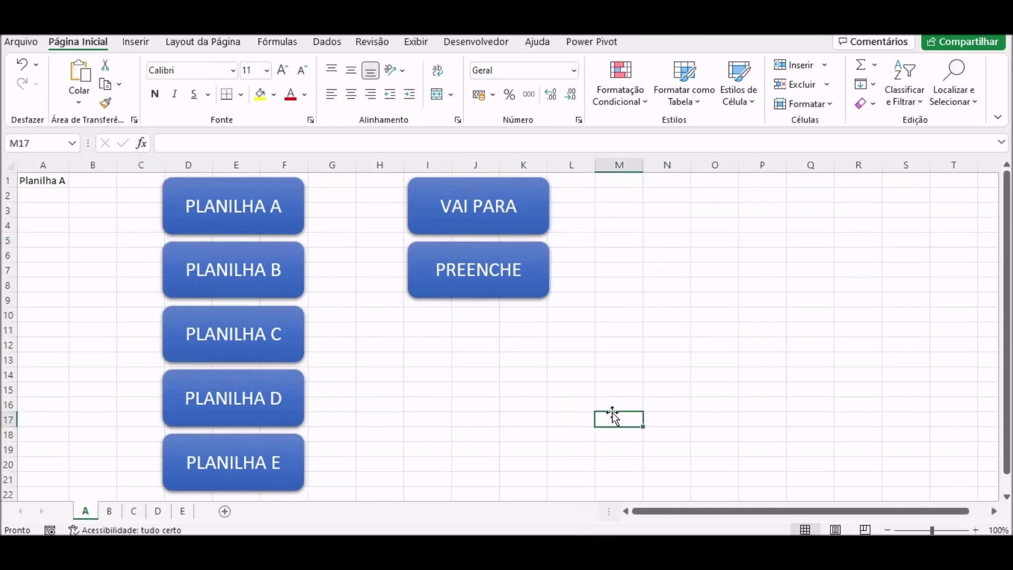
click(477, 203)
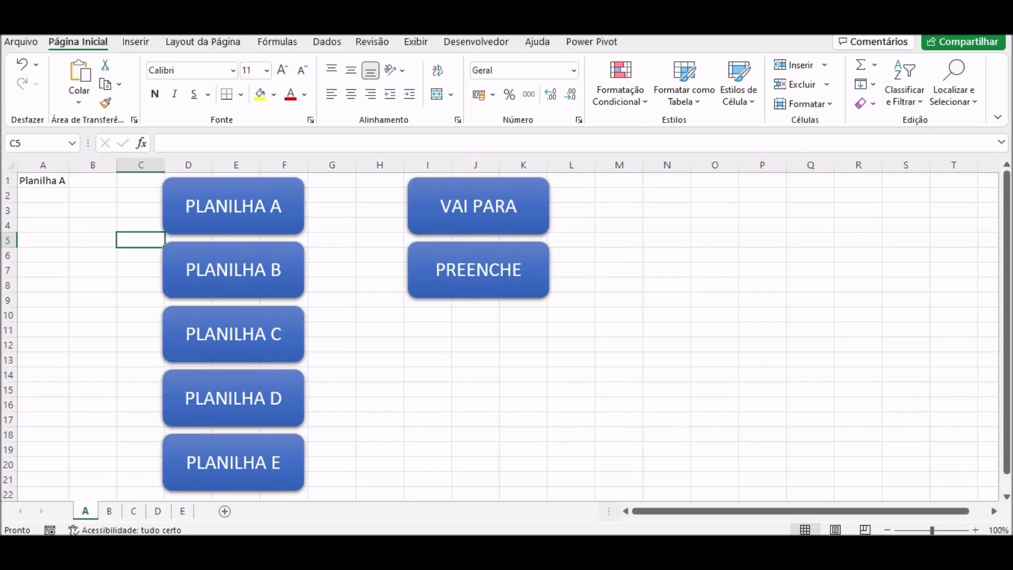
click(690, 486)
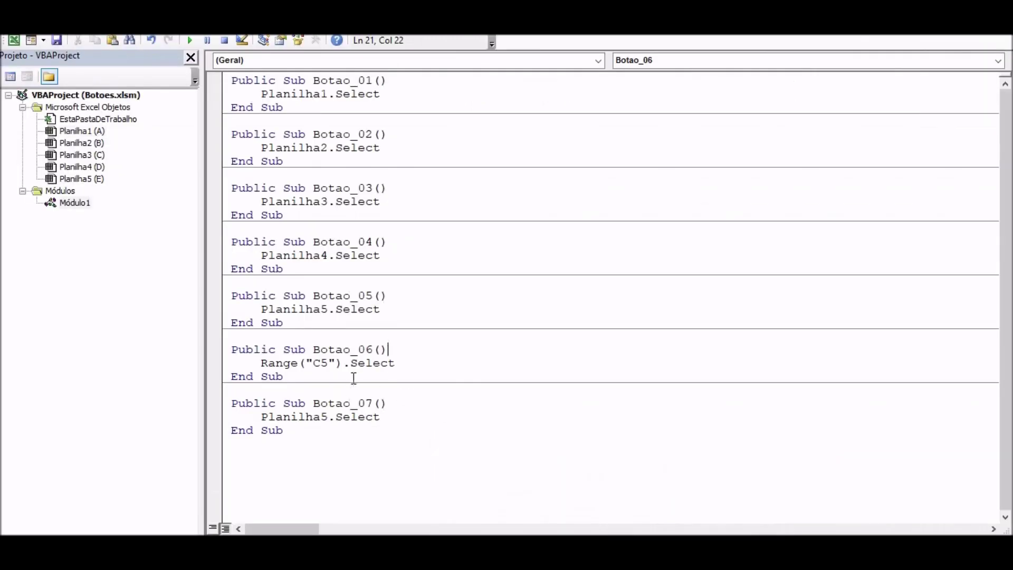
Replace Planilha5.Select in Botao_07 with Range("C10").Value = "Teste".
click(392, 418)
key(BackSpace)
key(BackSpace)
key(BackSpace)
key(BackSpace)
key(BackSpace)
key(BackSpace)
key(BackSpace)
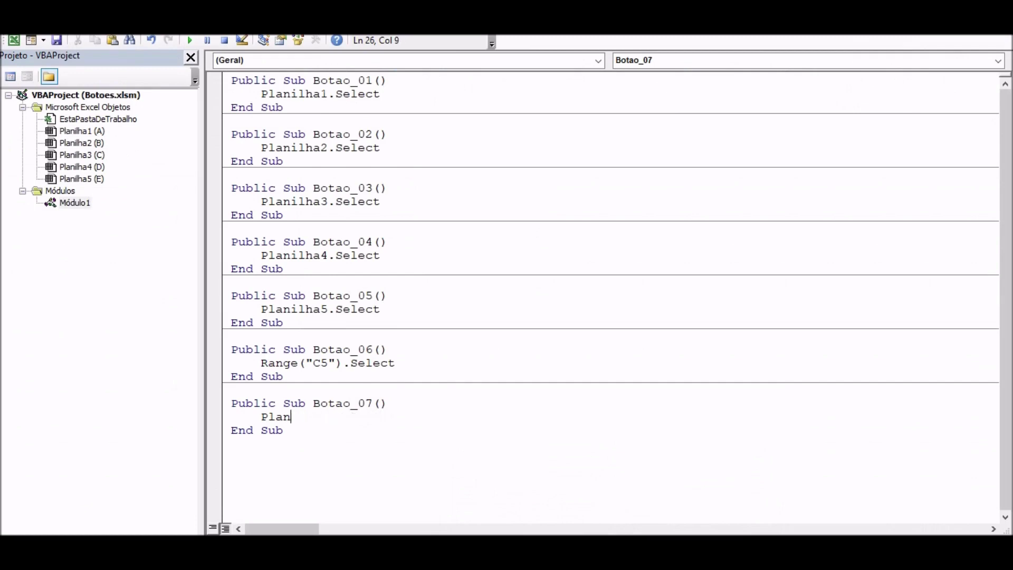
key(BackSpace)
key(BackSpace)
key(BackSpace)
key(BackSpace)
text(Rang)
text(e()
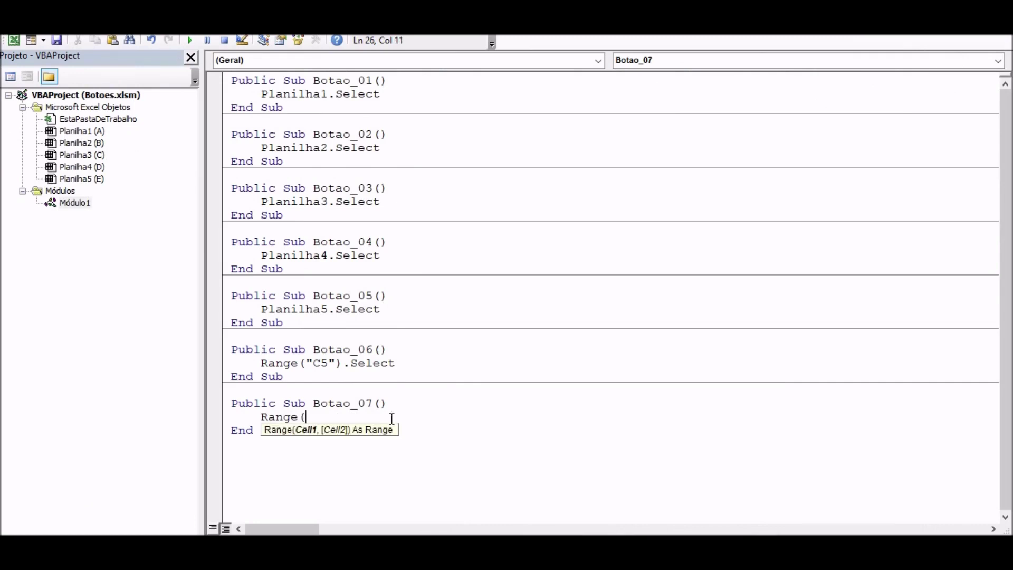
text(")
text(C)
key(BackSpace)
text(C)
text(10")
text().)
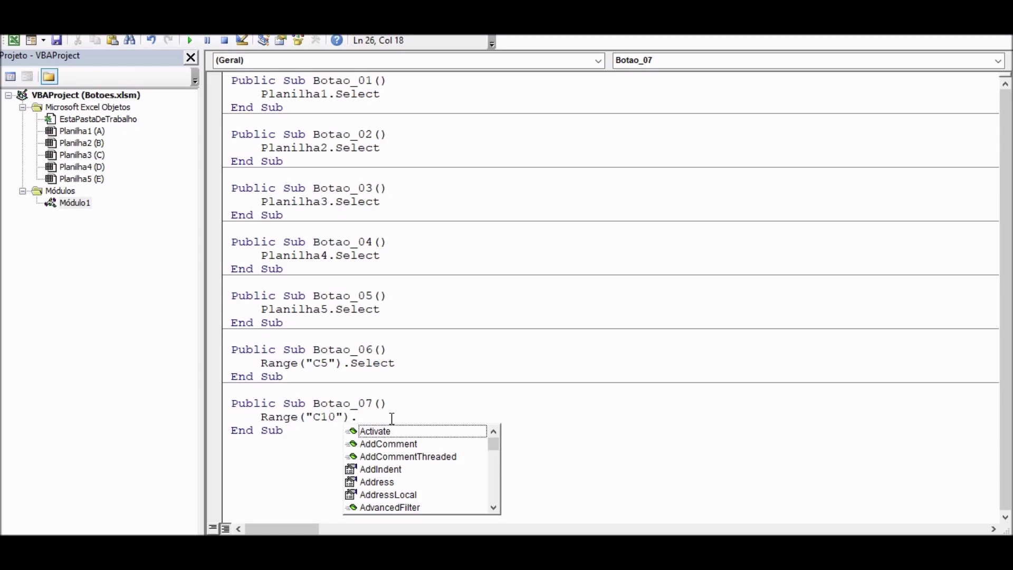
text(V)
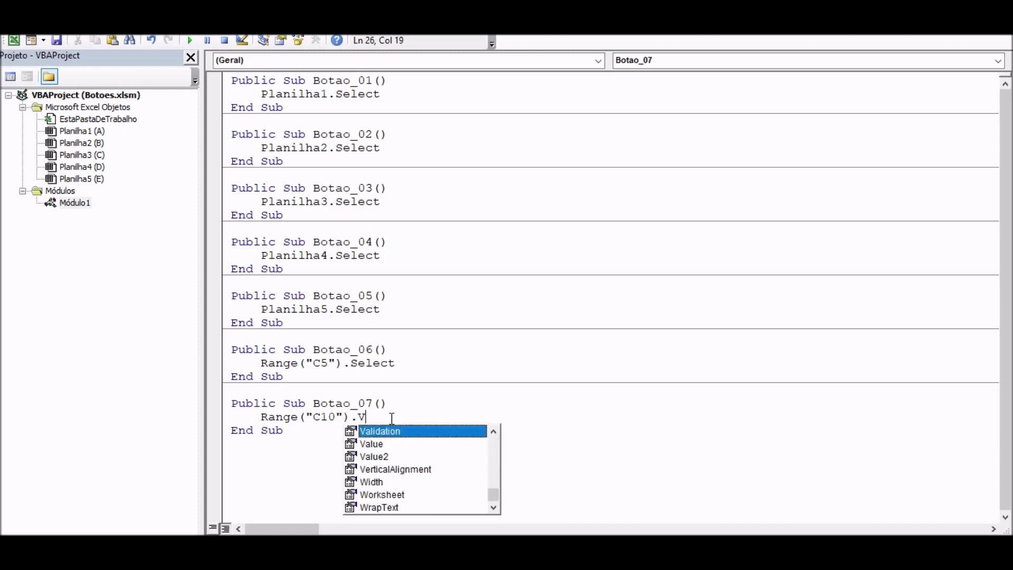
text(alue)
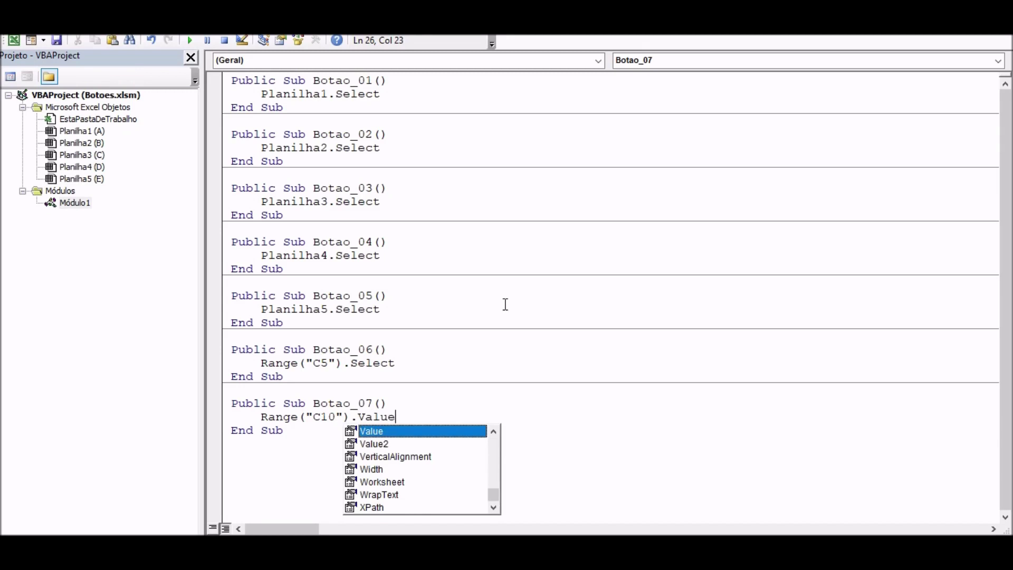
text( = )
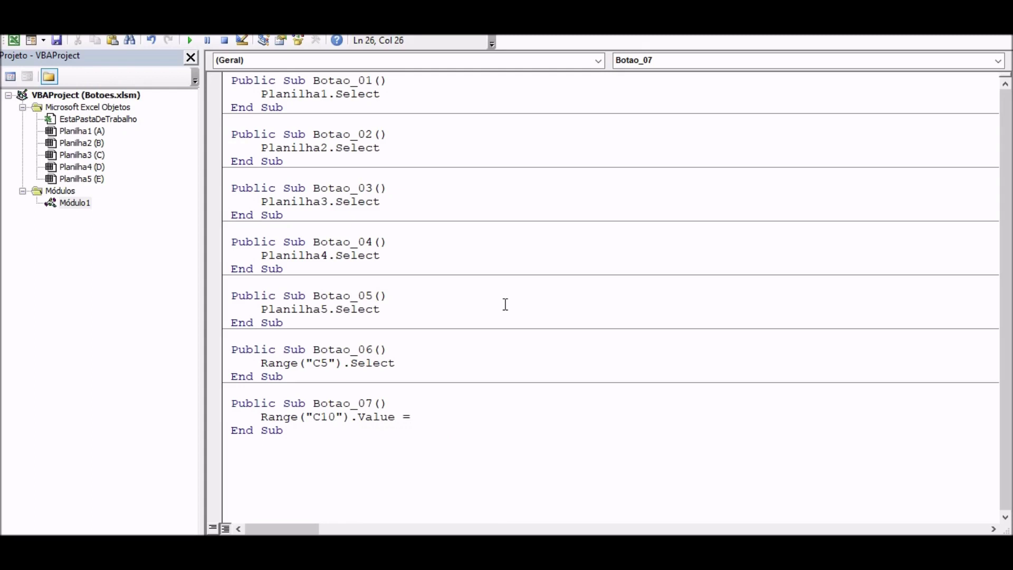
text(")
text(Teste)
text(")
drag(335, 417, 314, 419)
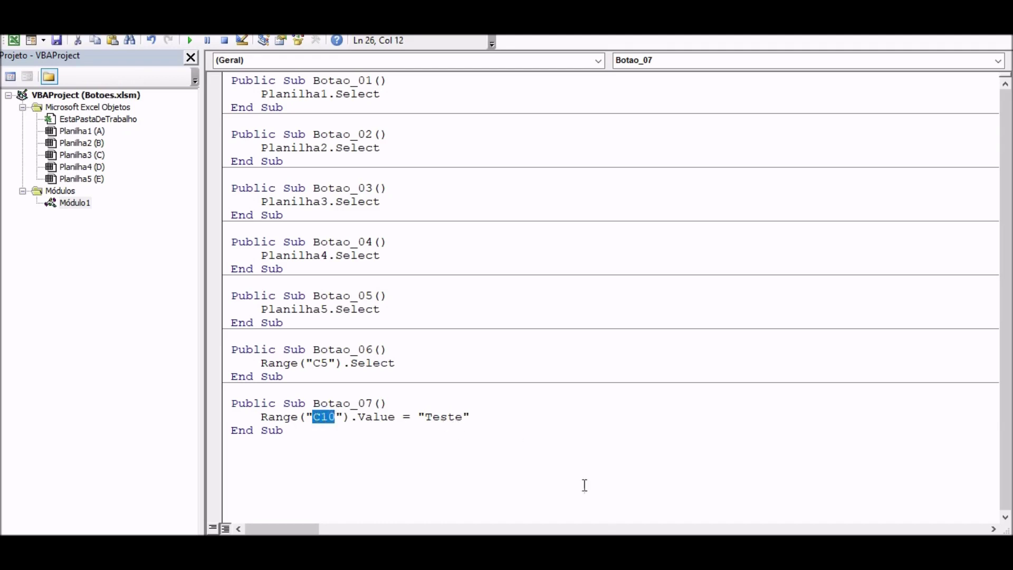
Assign macro Botao_07 to the PREENCHE button with Atribuir macro.
click(566, 485)
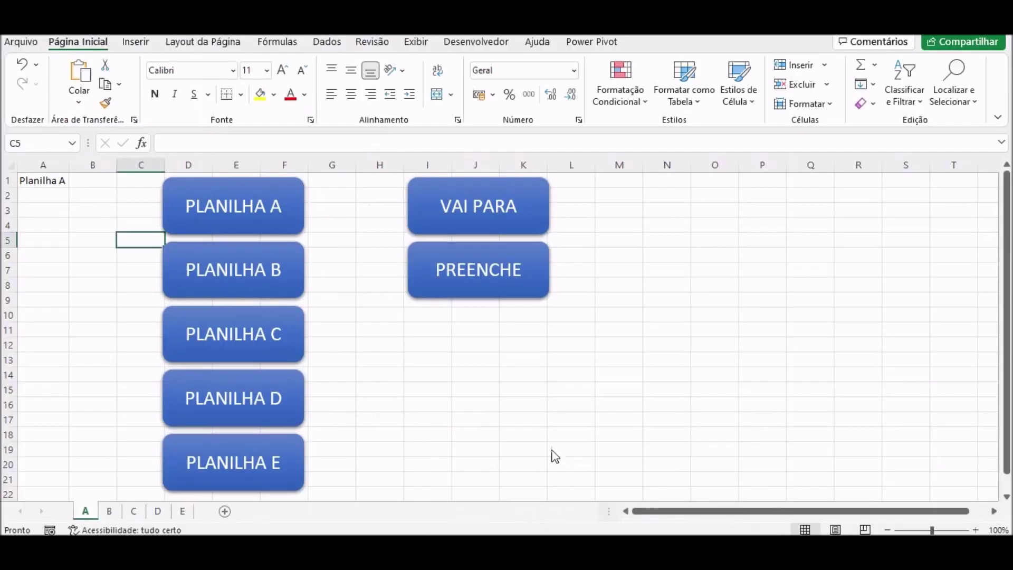
right_click(467, 271)
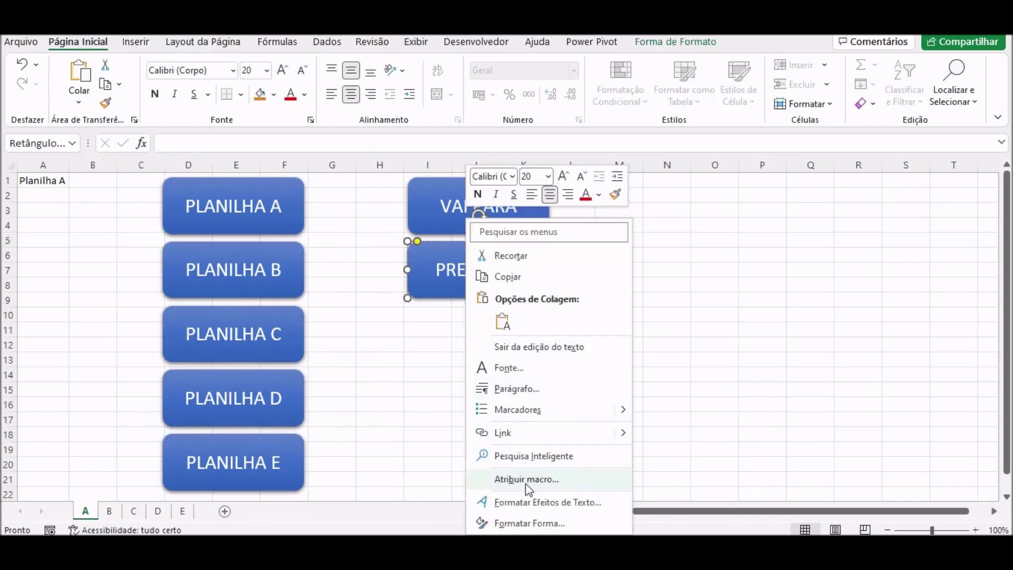
click(526, 478)
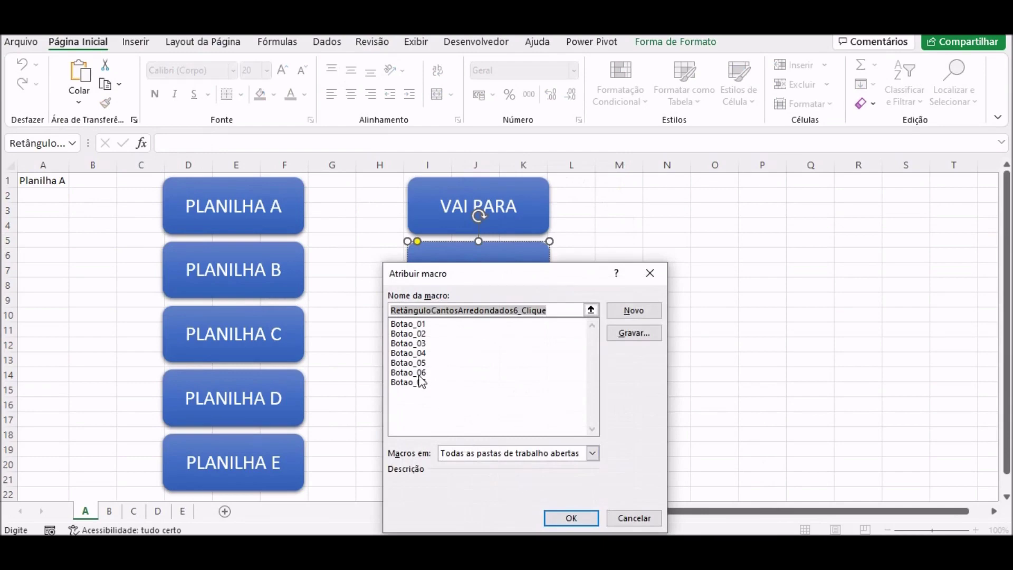
click(421, 383)
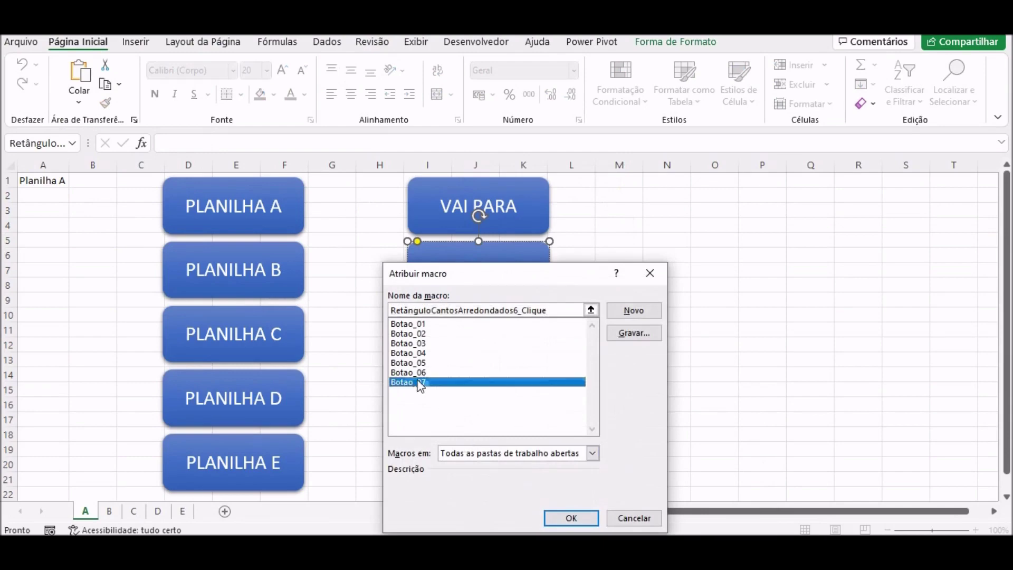
click(569, 517)
click(485, 379)
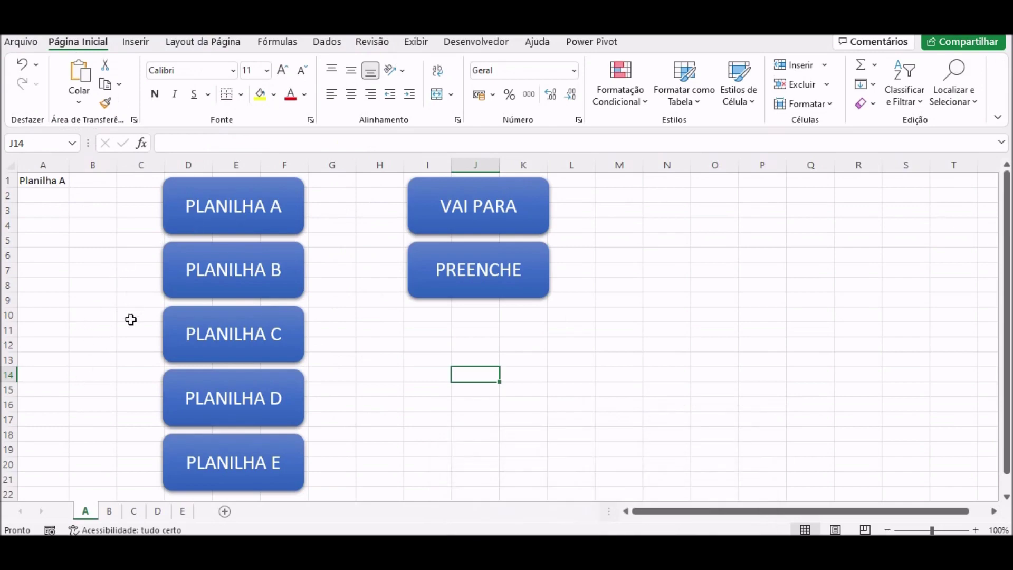
Run PREENCHE, clear C10, and run it again to confirm Teste reappears.
click(450, 278)
click(136, 312)
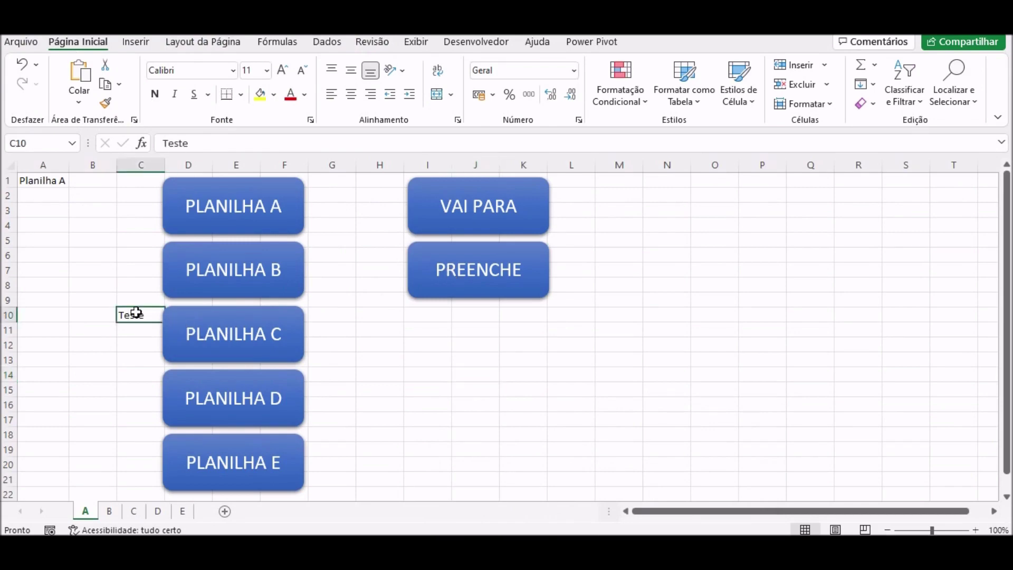
key(Delete)
click(515, 286)
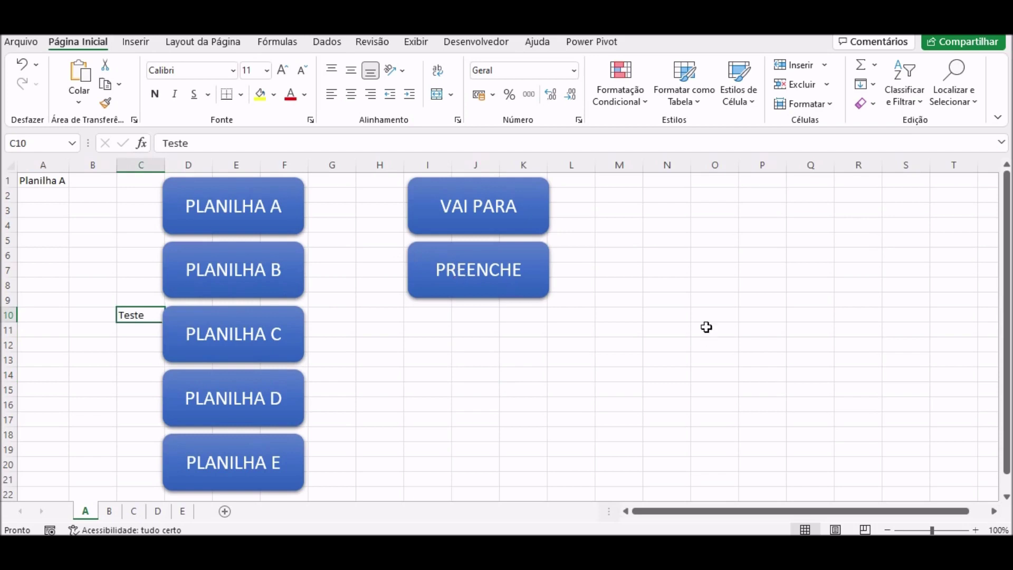